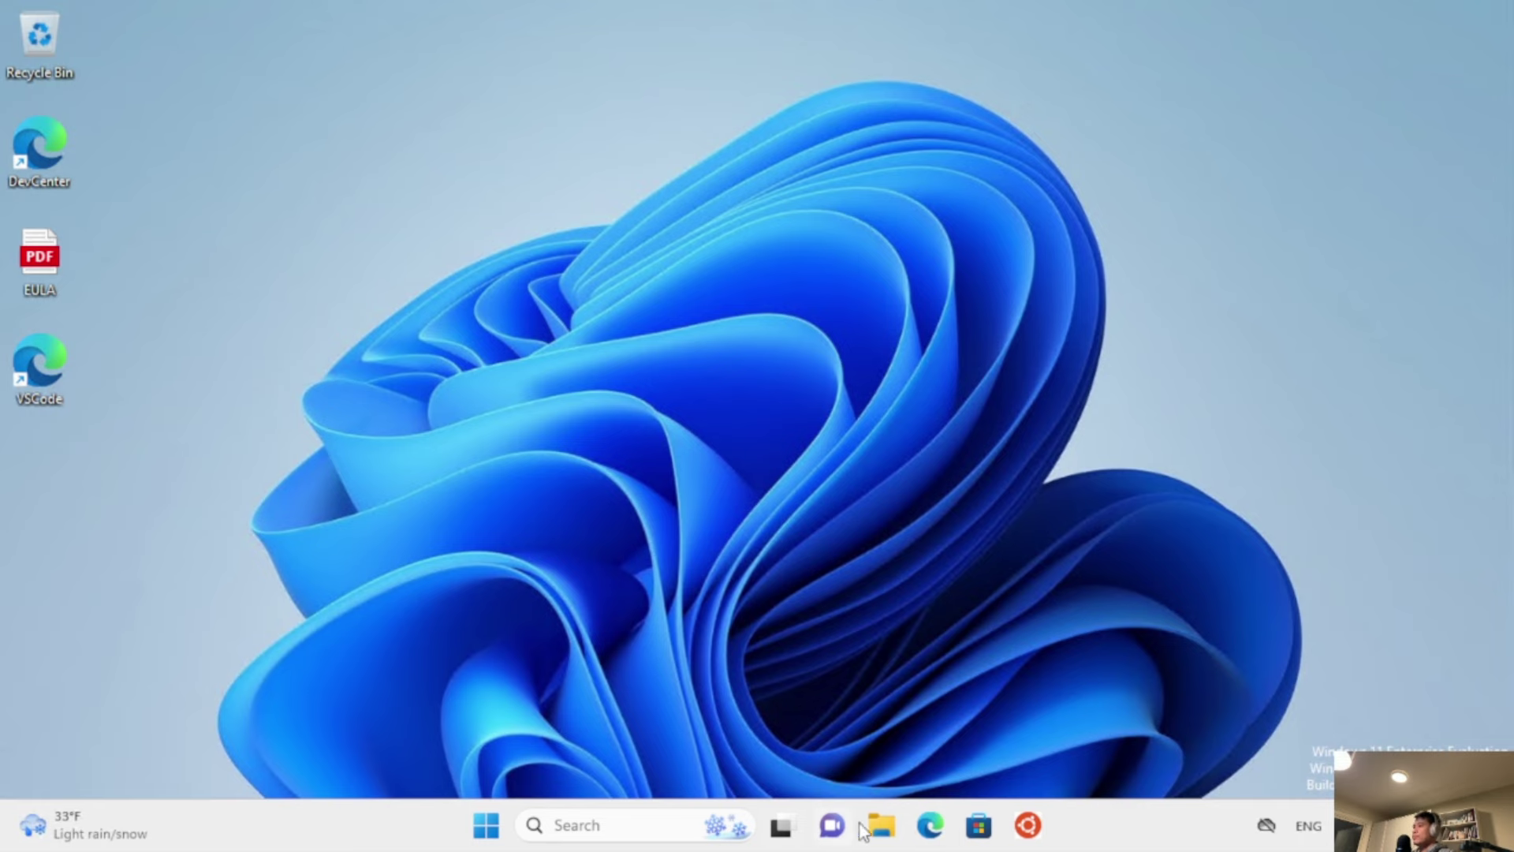
Open Microsoft Edge in a maximized window and search the web for "visual studio".
{"action": "left_click", "coordinate": [930, 825]}
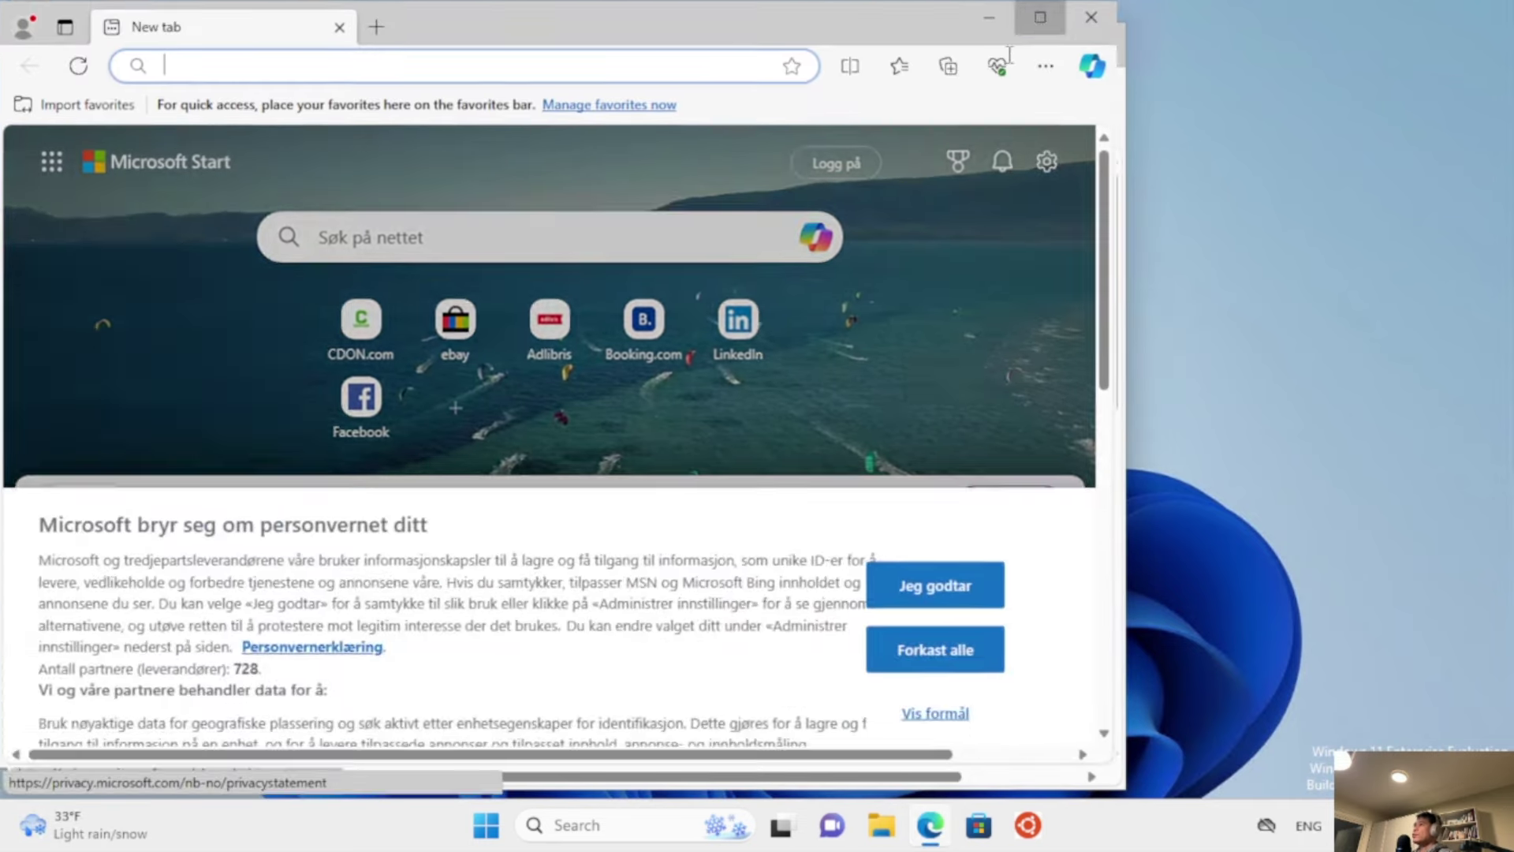
{"action": "left_click", "coordinate": [1049, 40]}
{"action": "left_click", "coordinate": [630, 55]}
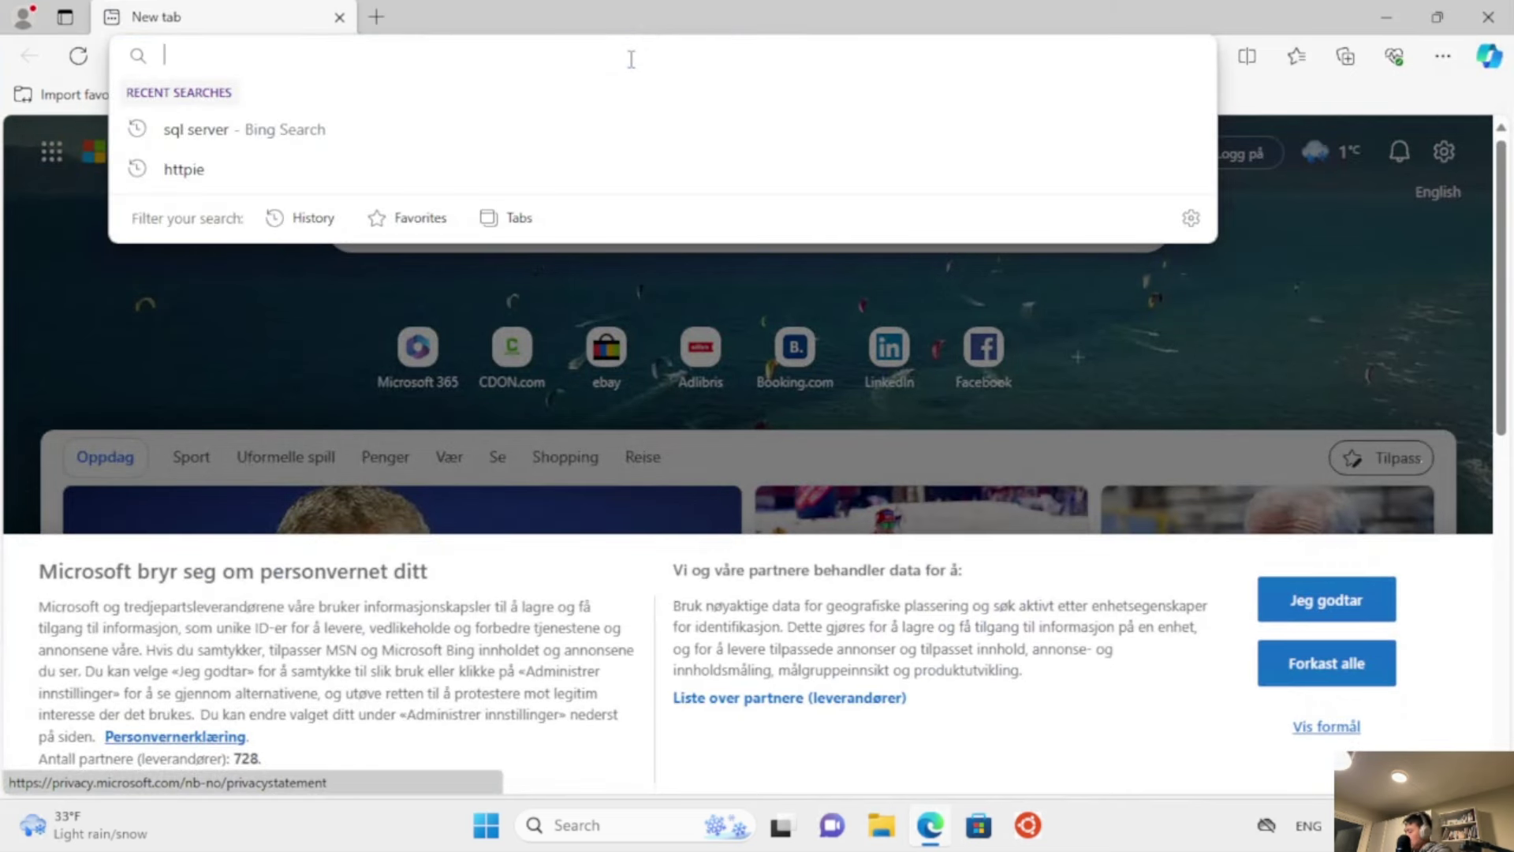
{"action": "type", "text": "visual"}
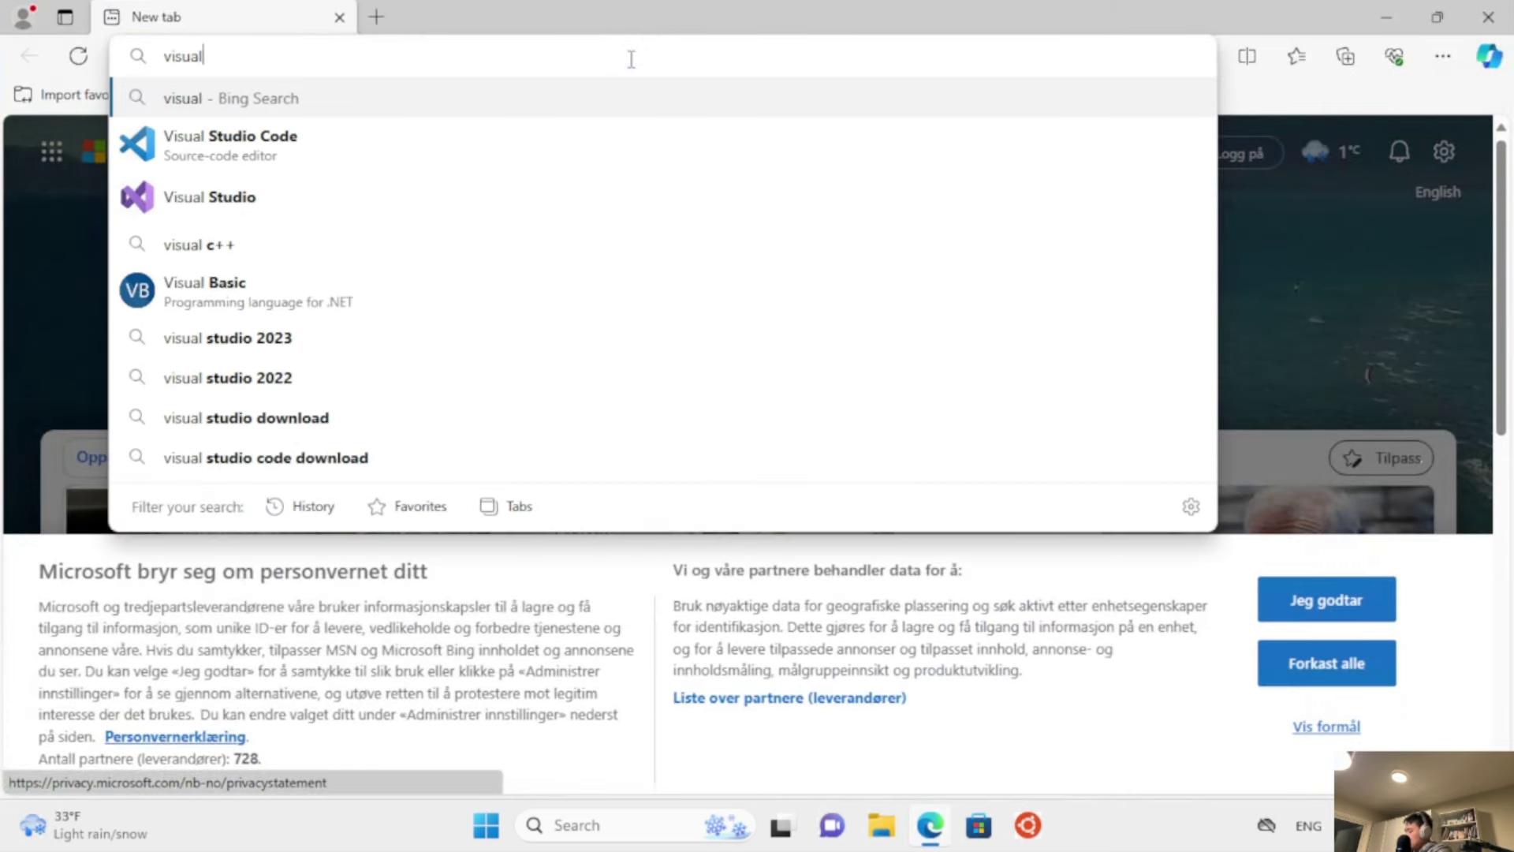
{"action": "type", "text": " studio"}
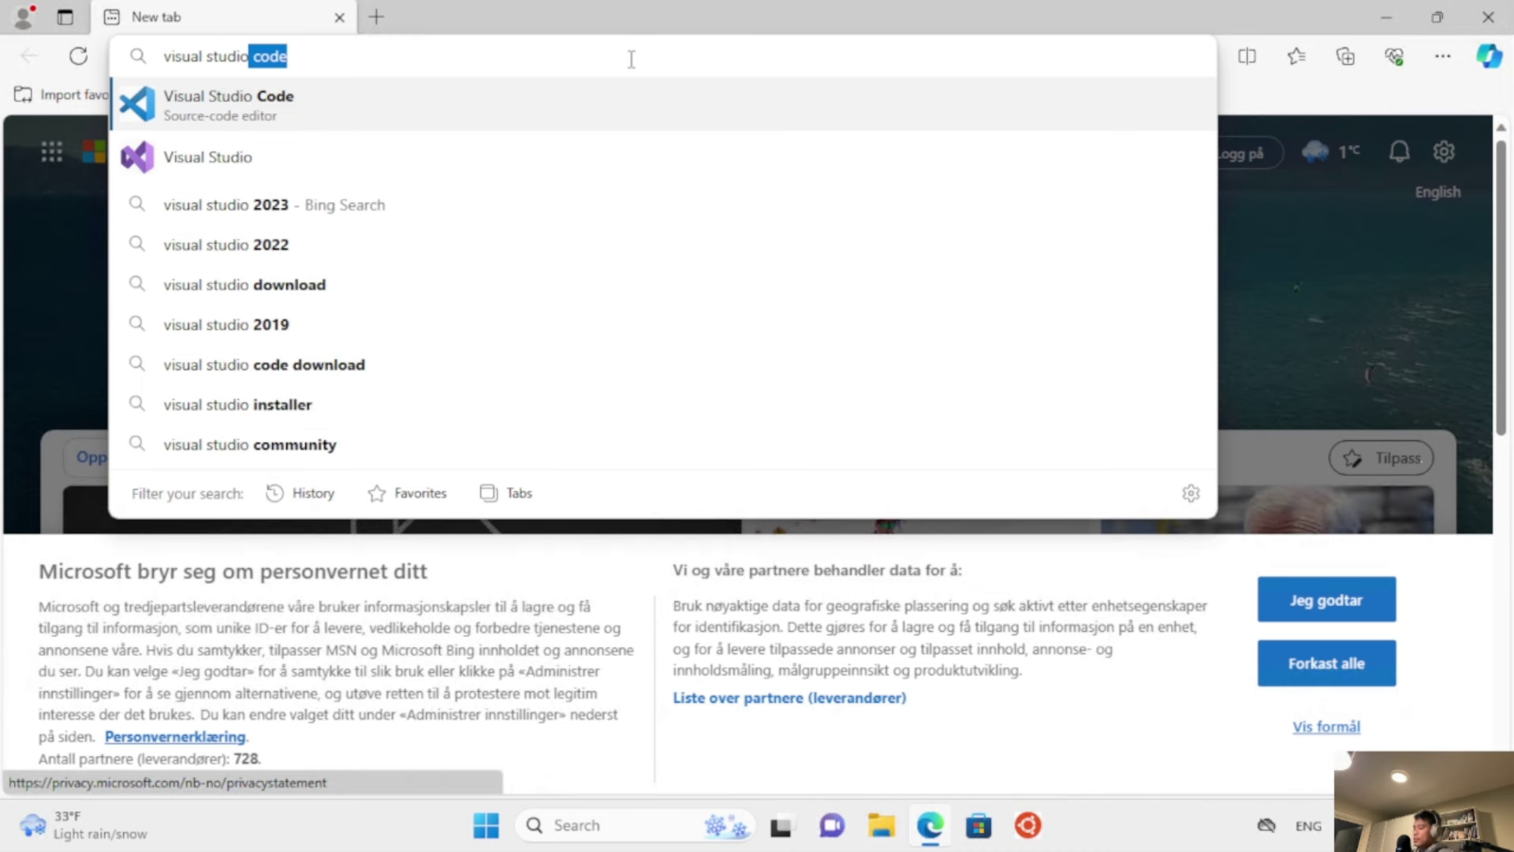
{"action": "key", "text": "BackSpace"}
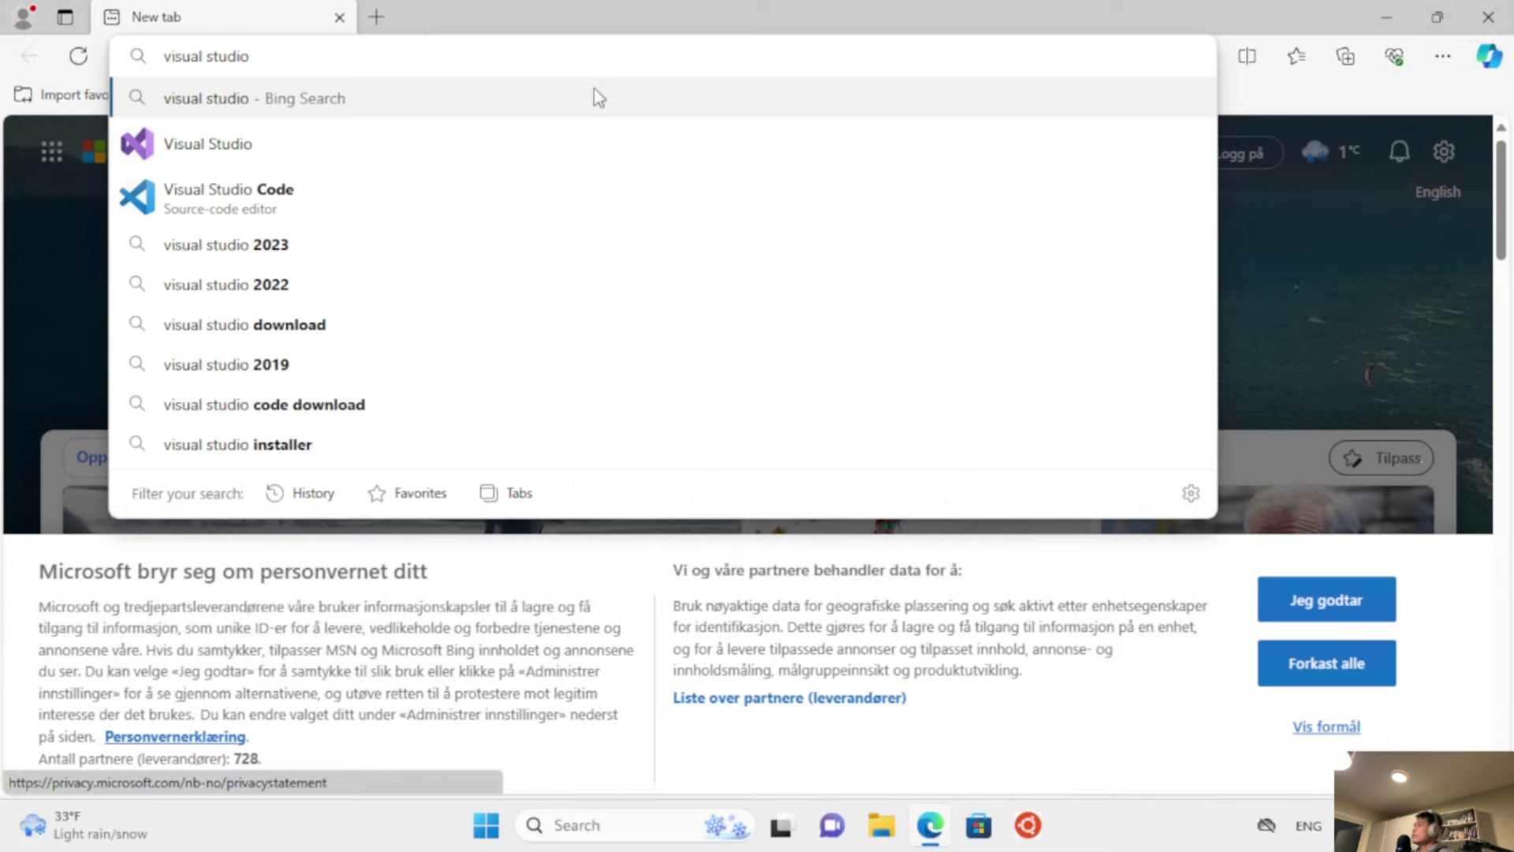
{"action": "left_click", "coordinate": [254, 155]}
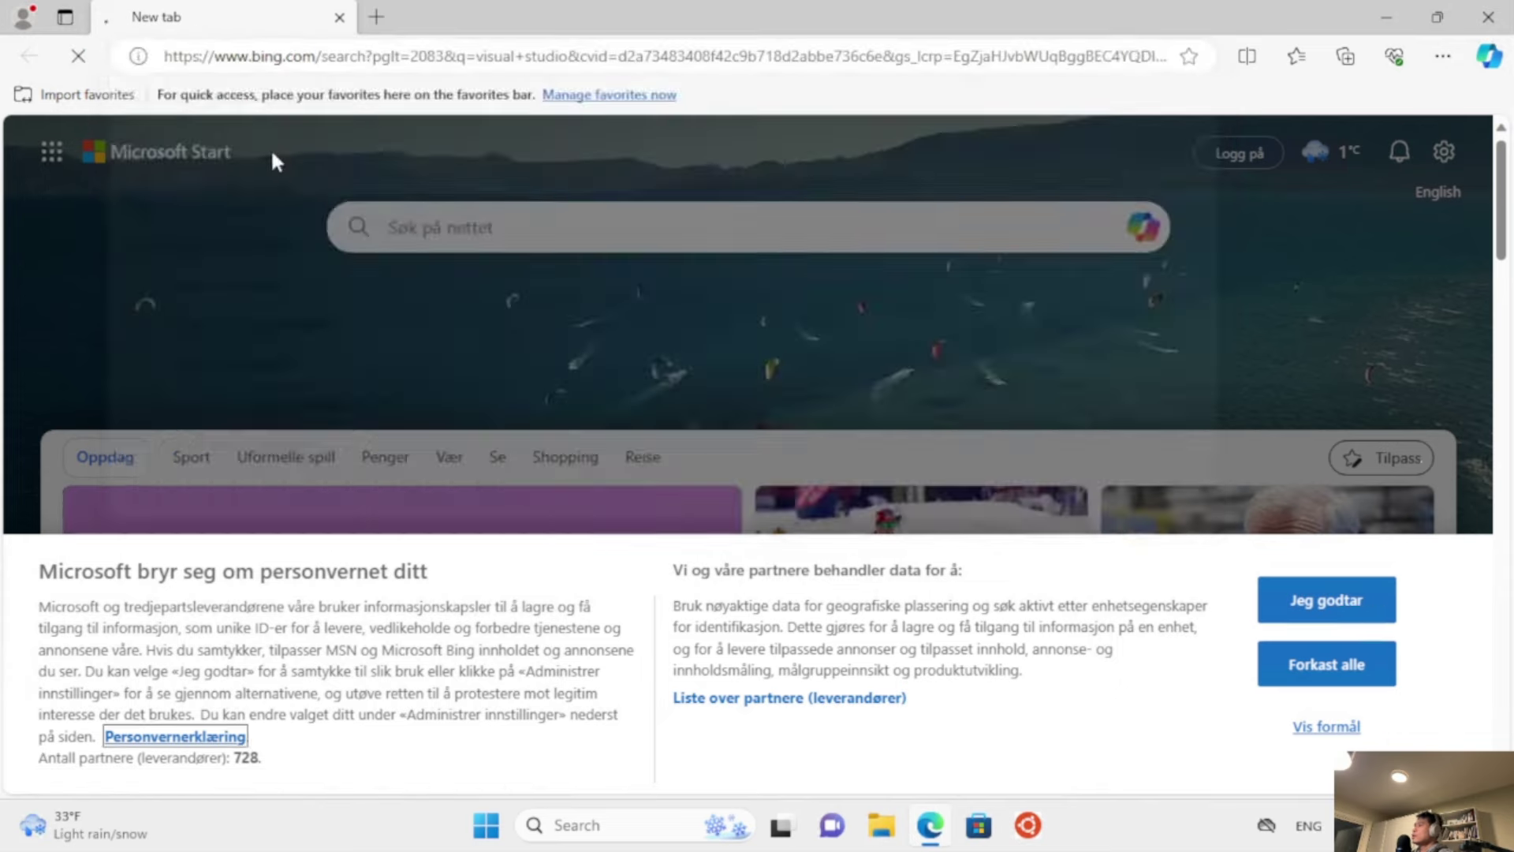
Dismiss the Bing Chat suggestion and open the Downloads page listed under the official visualstudio.microsoft.com result.
{"action": "scroll", "coordinate": [879, 379], "scroll_direction": "down", "scroll_amount": 3}
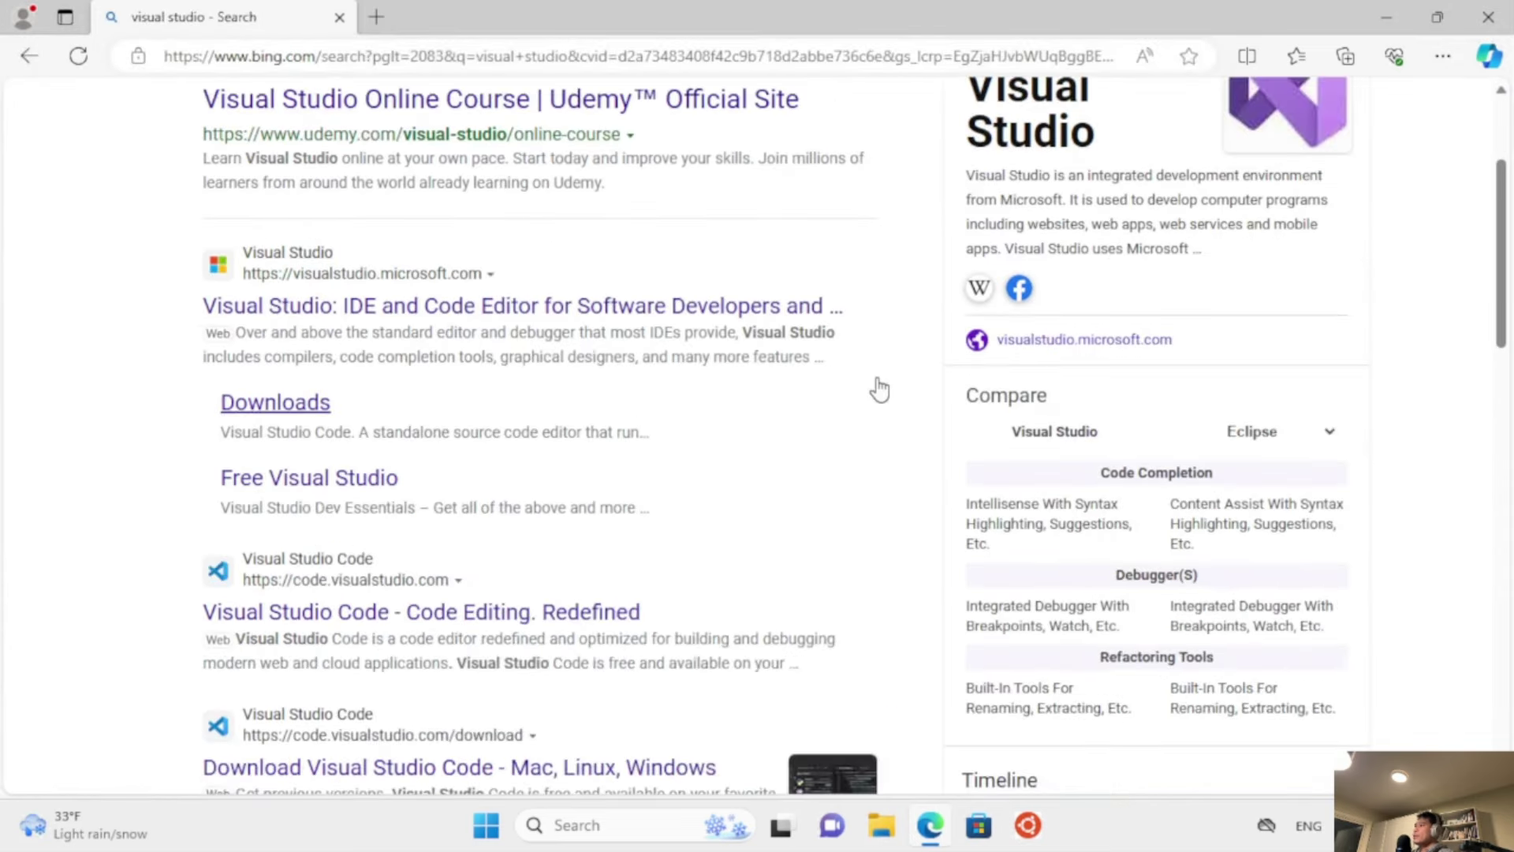
{"action": "scroll", "coordinate": [879, 380], "scroll_direction": "up", "scroll_amount": 1}
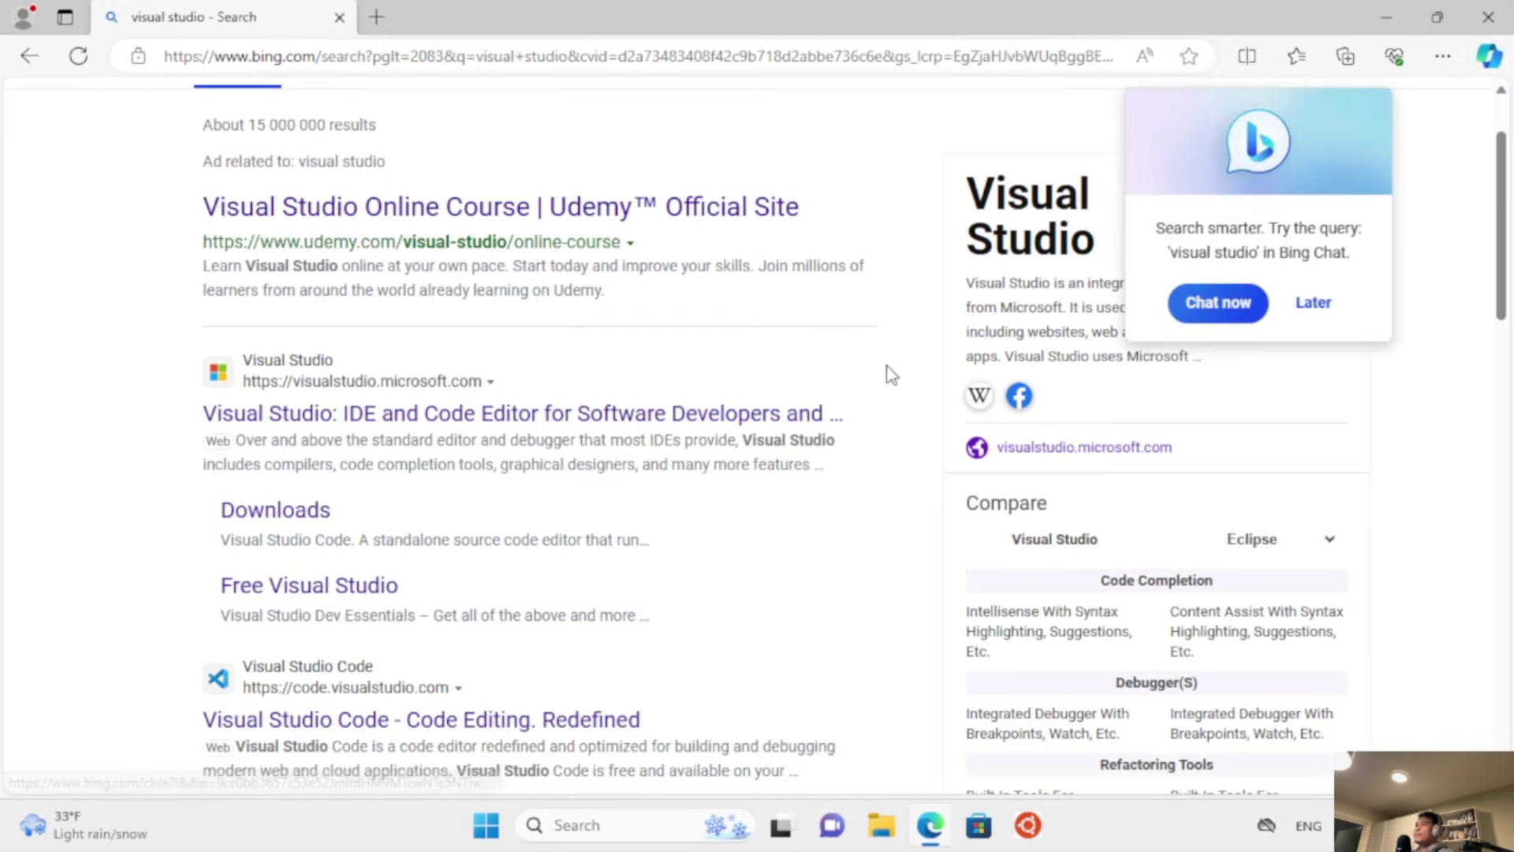
{"action": "left_click", "coordinate": [1315, 308]}
{"action": "scroll", "coordinate": [682, 522], "scroll_direction": "down", "scroll_amount": 1}
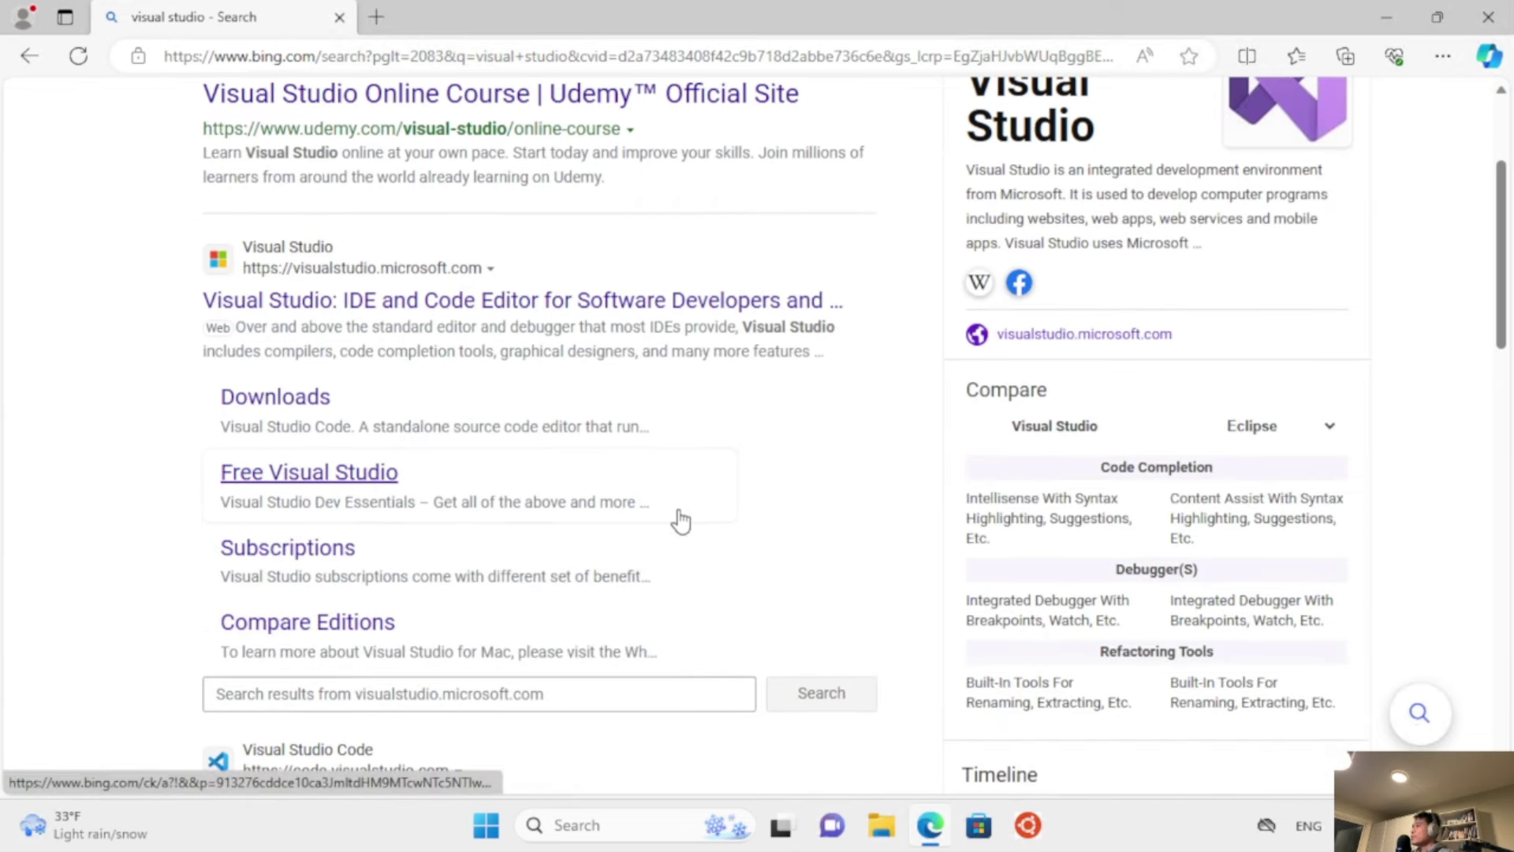
{"action": "left_click", "coordinate": [311, 406]}
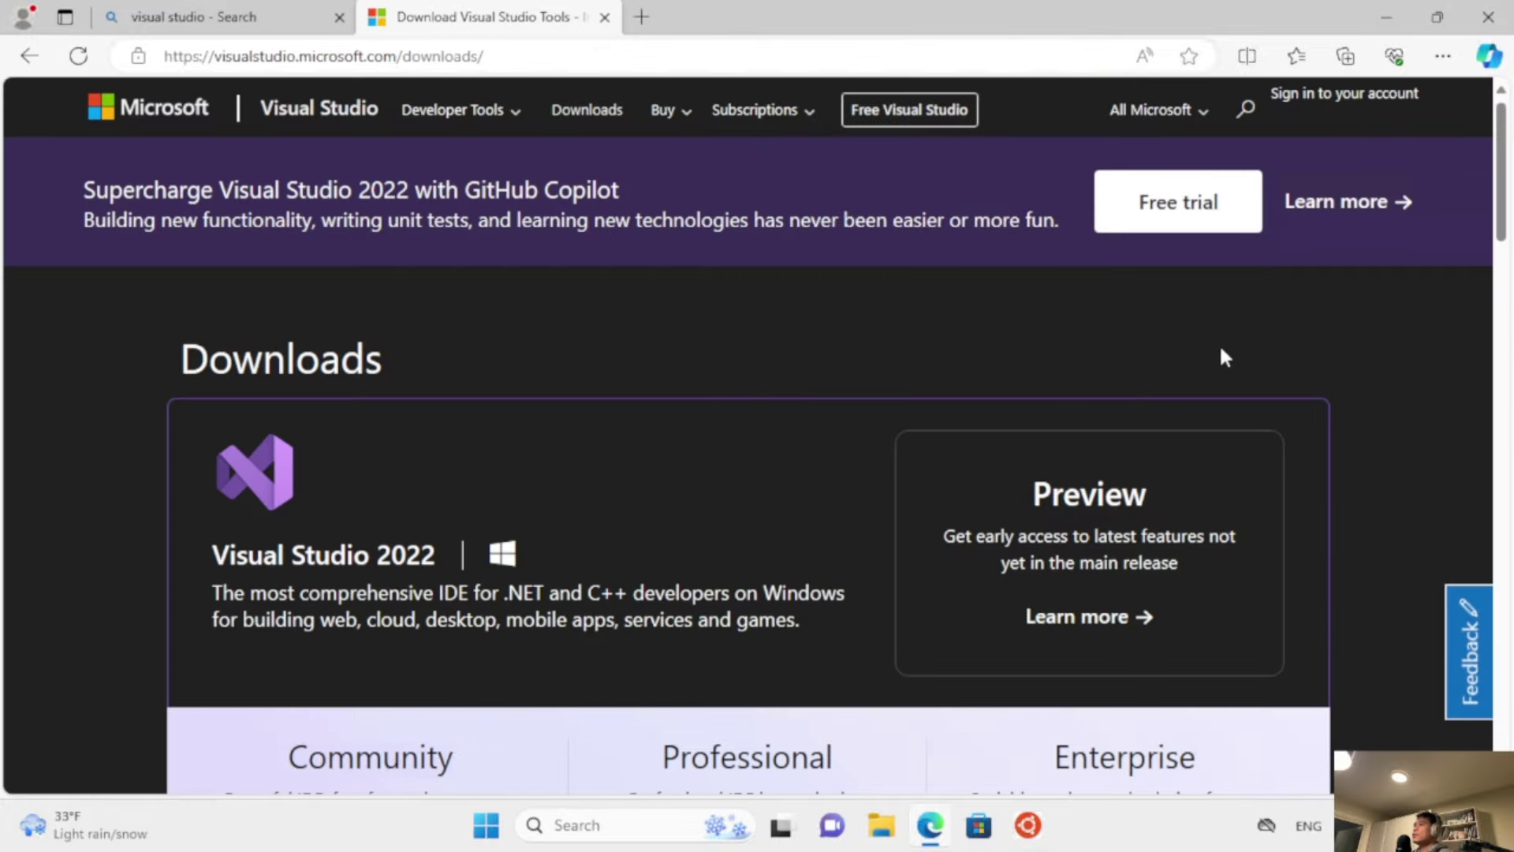
Download the free Community edition of Visual Studio 2022.
{"action": "scroll", "coordinate": [1504, 188], "scroll_direction": "down", "scroll_amount": 3}
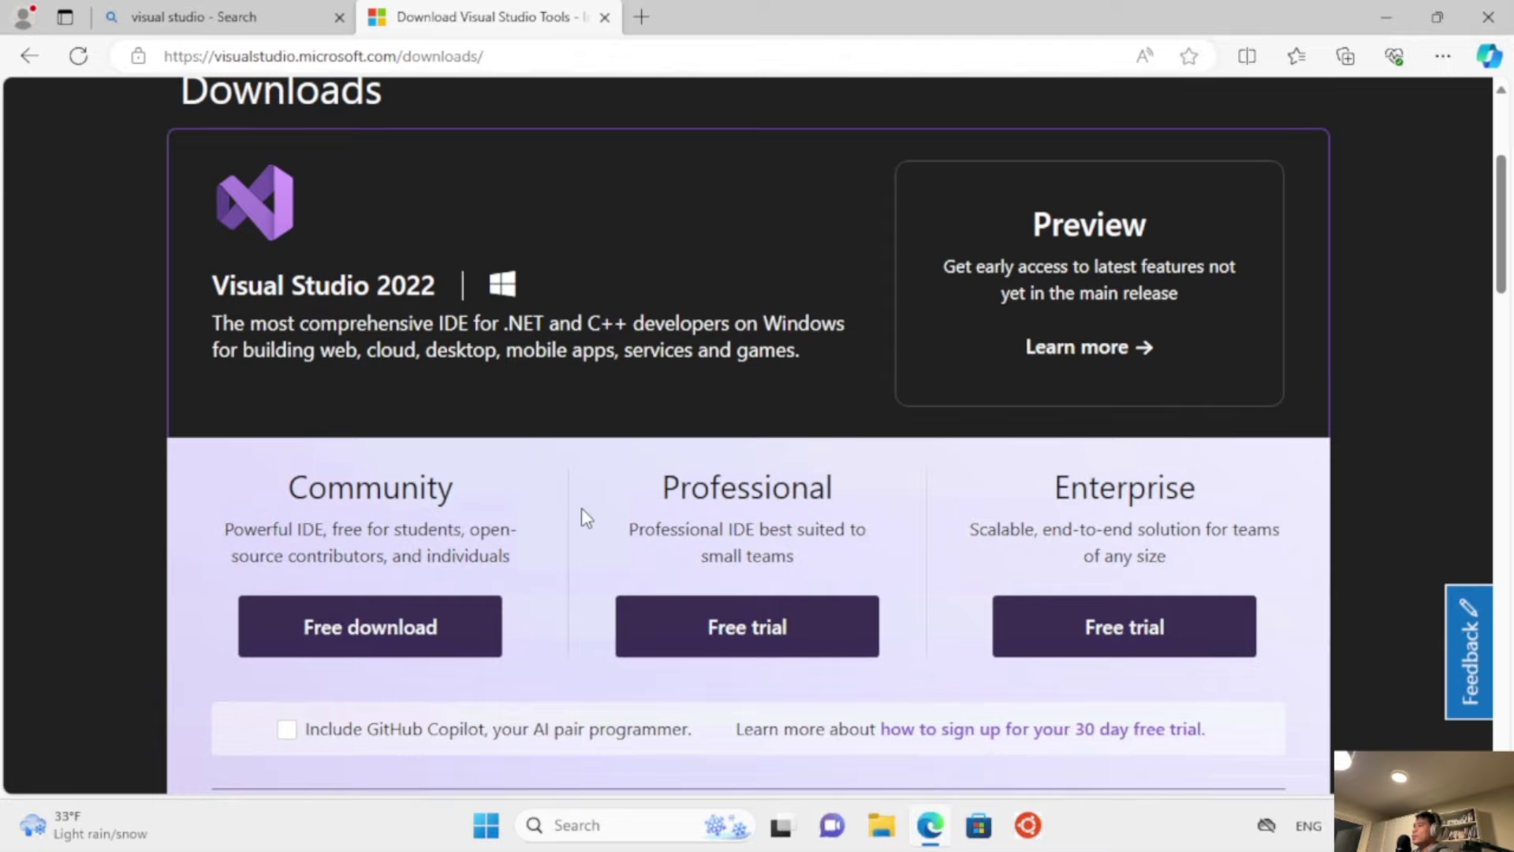
{"action": "scroll", "coordinate": [582, 514], "scroll_direction": "down", "scroll_amount": 1}
{"action": "left_click", "coordinate": [452, 520]}
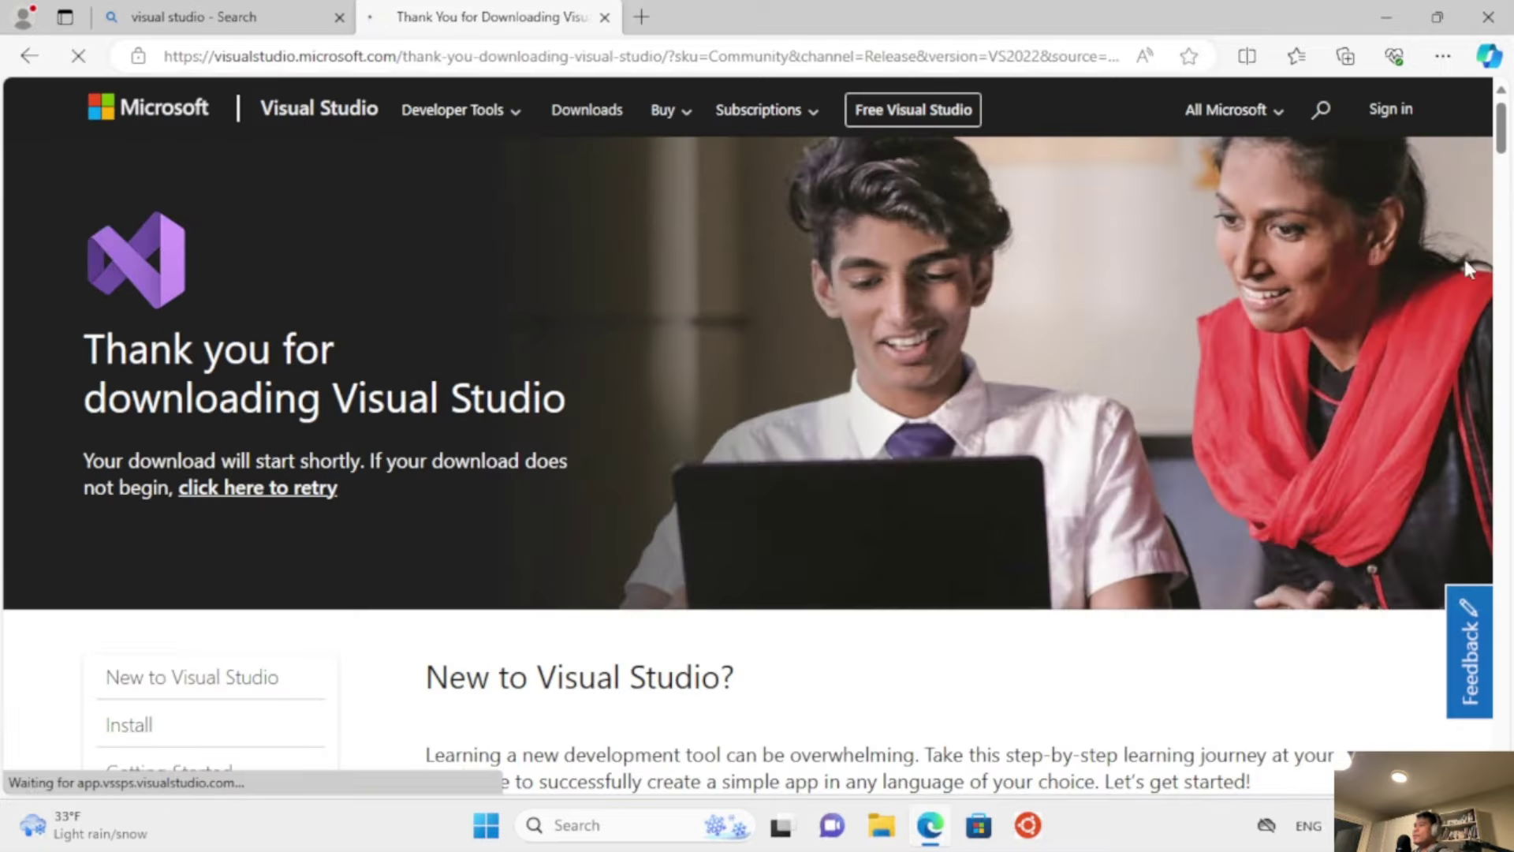
{"action": "mouse_move", "coordinate": [1502, 133]}
{"action": "left_mouse_down"}
{"action": "mouse_move", "coordinate": [1502, 185]}
{"action": "mouse_move", "coordinate": [1502, 133]}
{"action": "left_mouse_up"}
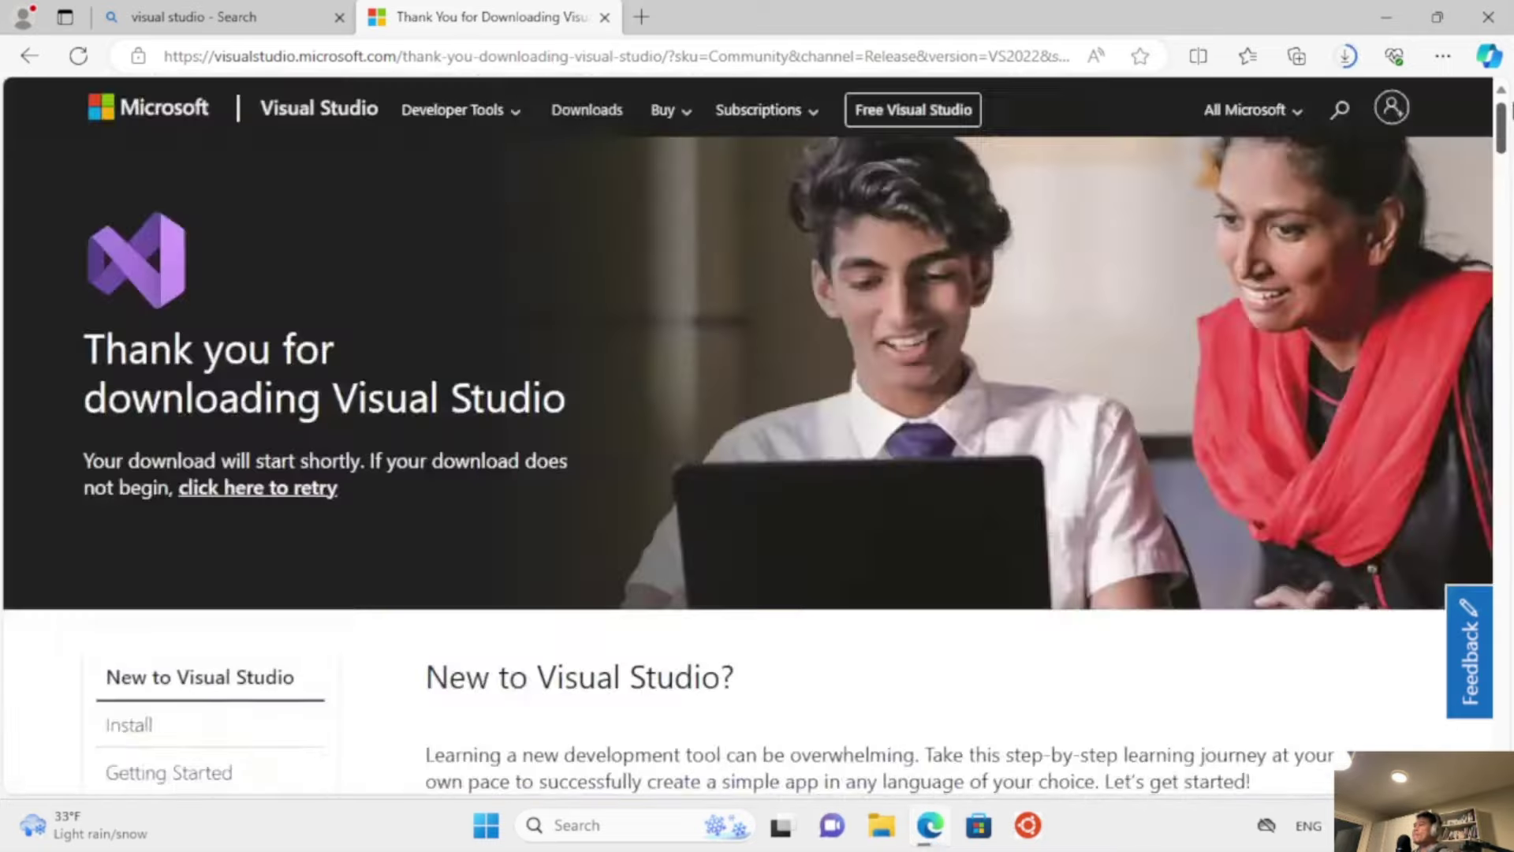
Run the downloaded VisualStudioSetup.exe, allow it to make changes to the device, and minimize the browser.
{"action": "left_click", "coordinate": [1350, 63]}
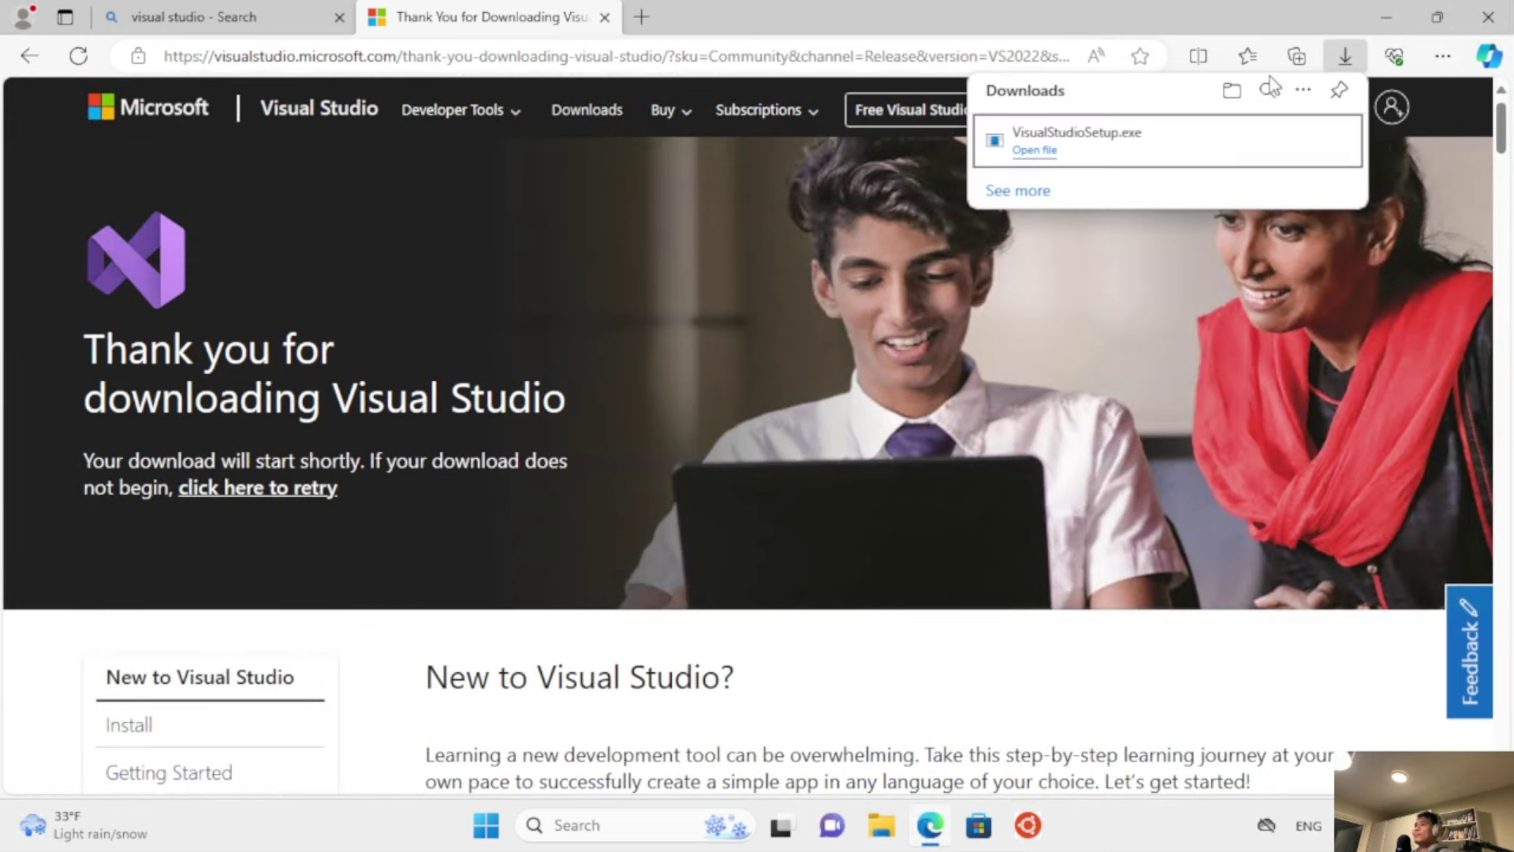
{"action": "left_click", "coordinate": [1035, 150]}
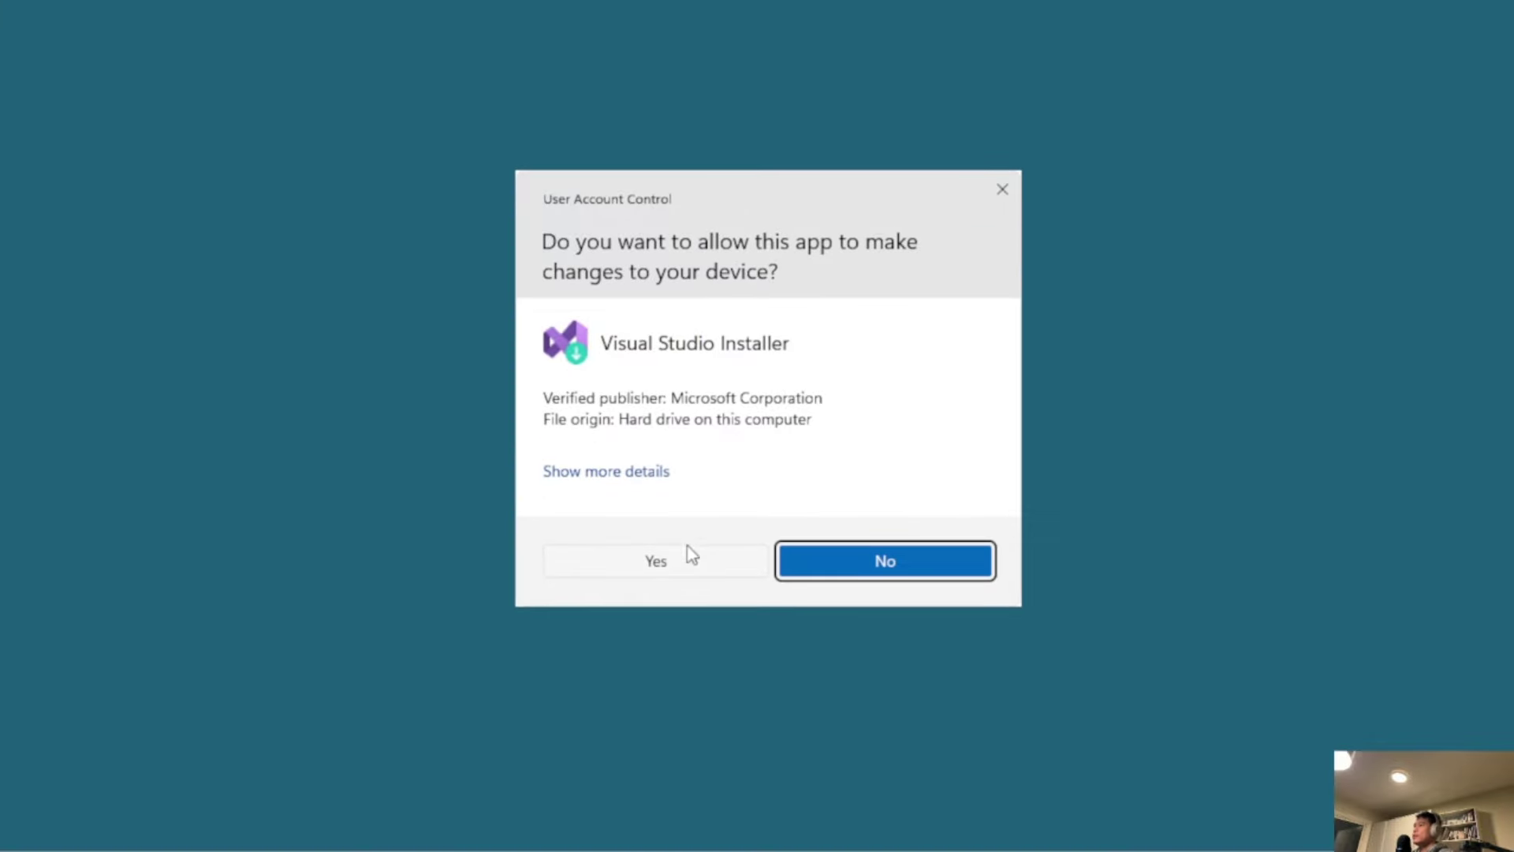
{"action": "left_click", "coordinate": [673, 571]}
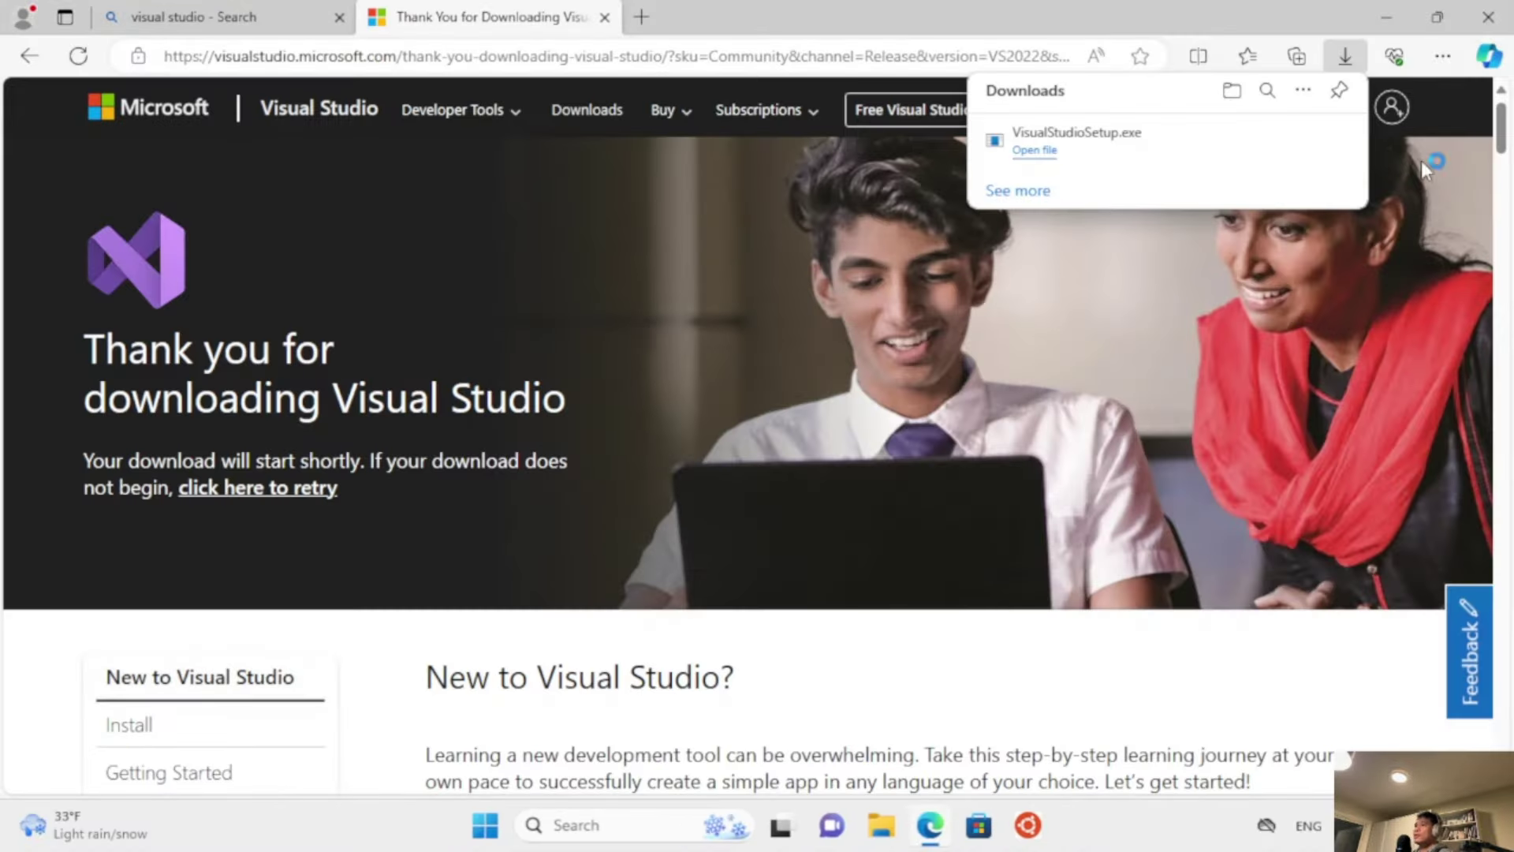
{"action": "left_click", "coordinate": [952, 534]}
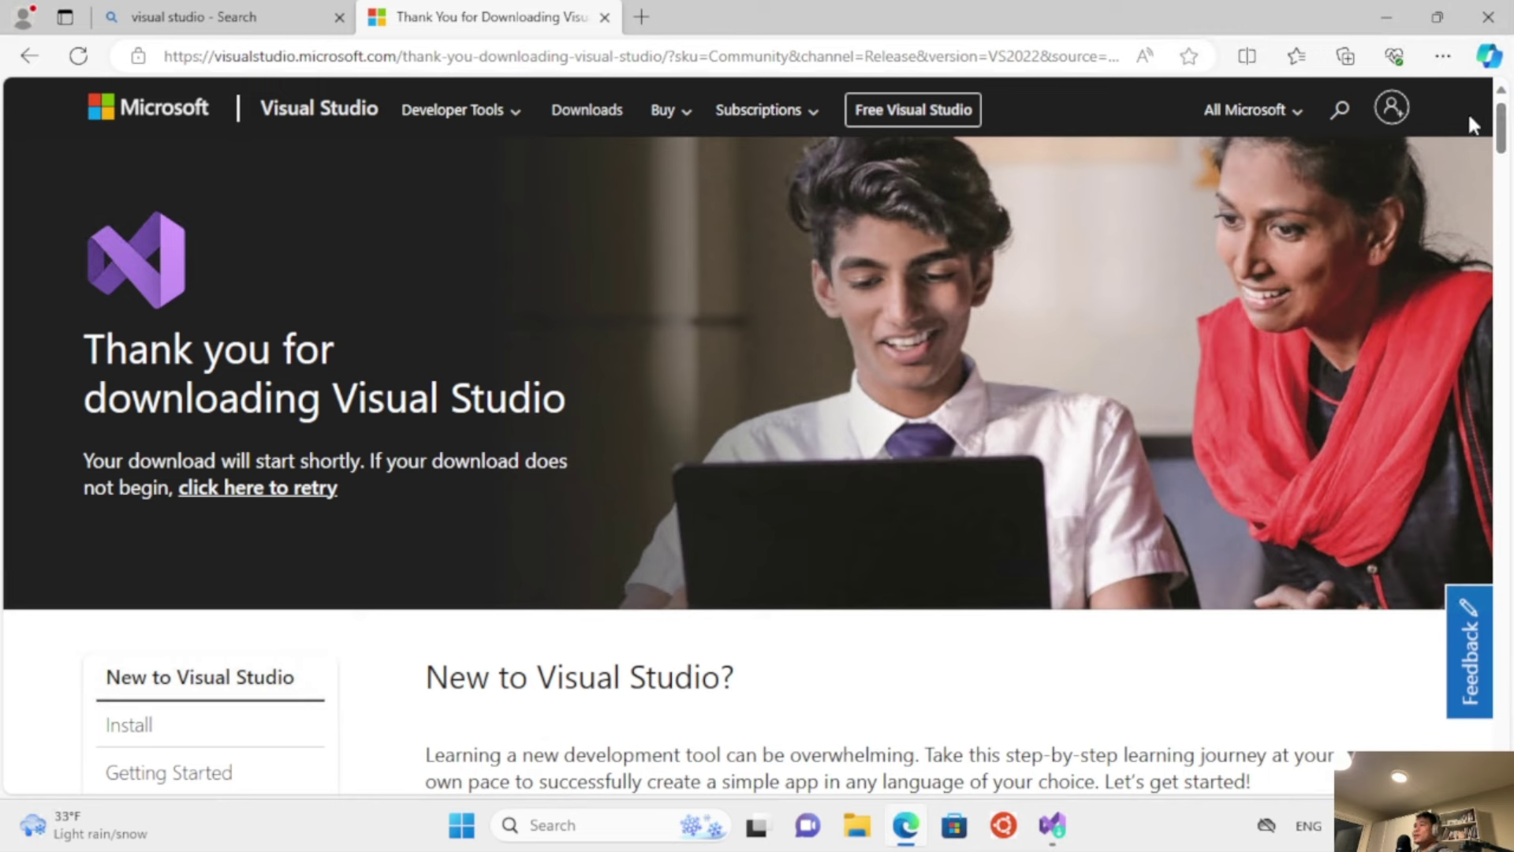
{"action": "left_click", "coordinate": [1386, 16]}
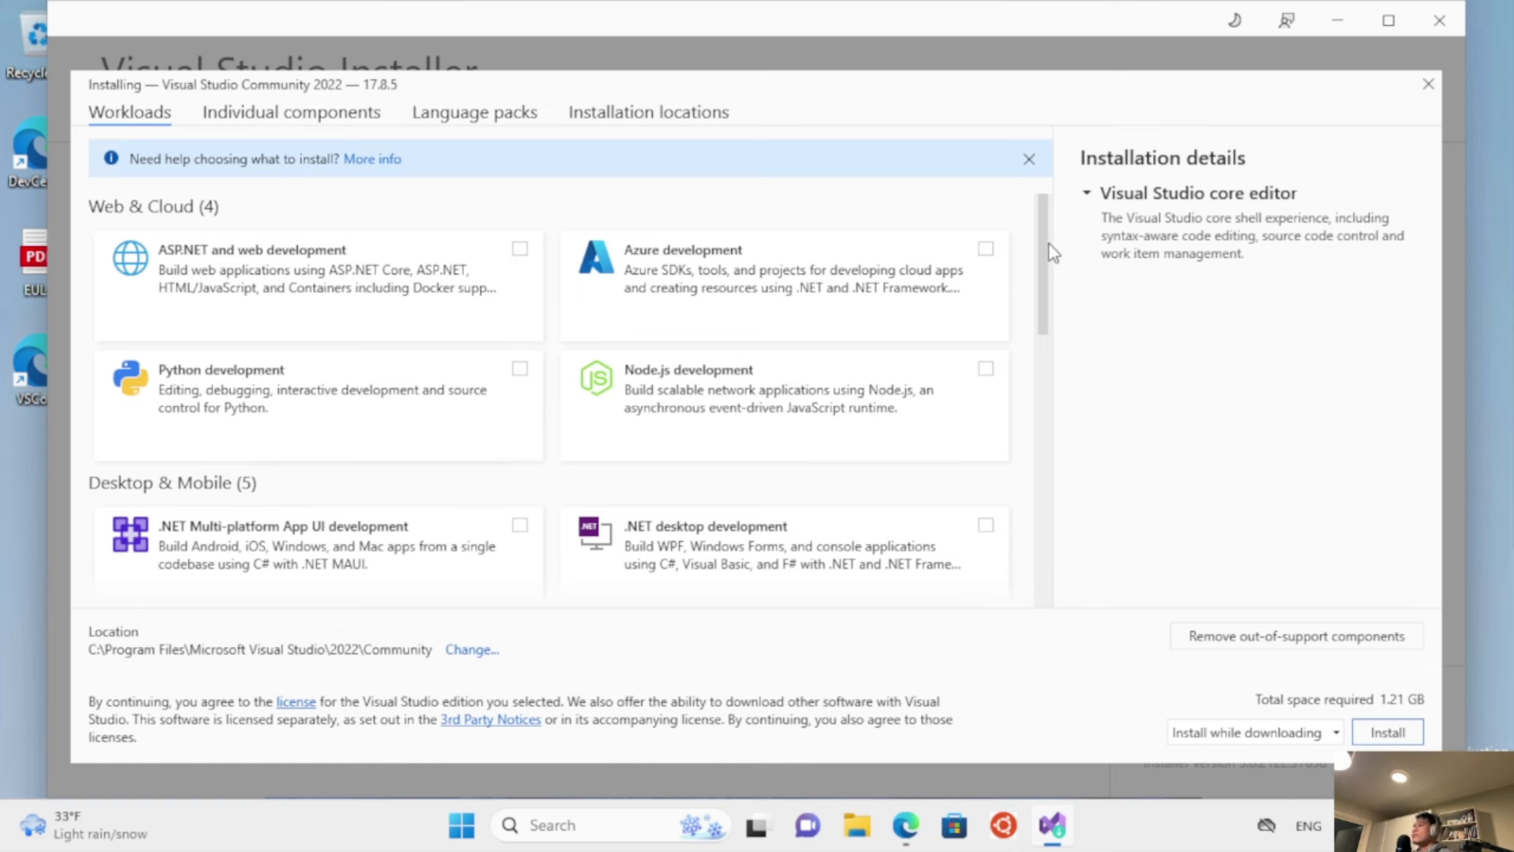
Select the ASP.NET and web development and .NET desktop development workloads and start the Visual Studio Community 2022 installation.
{"action": "left_click", "coordinate": [520, 250]}
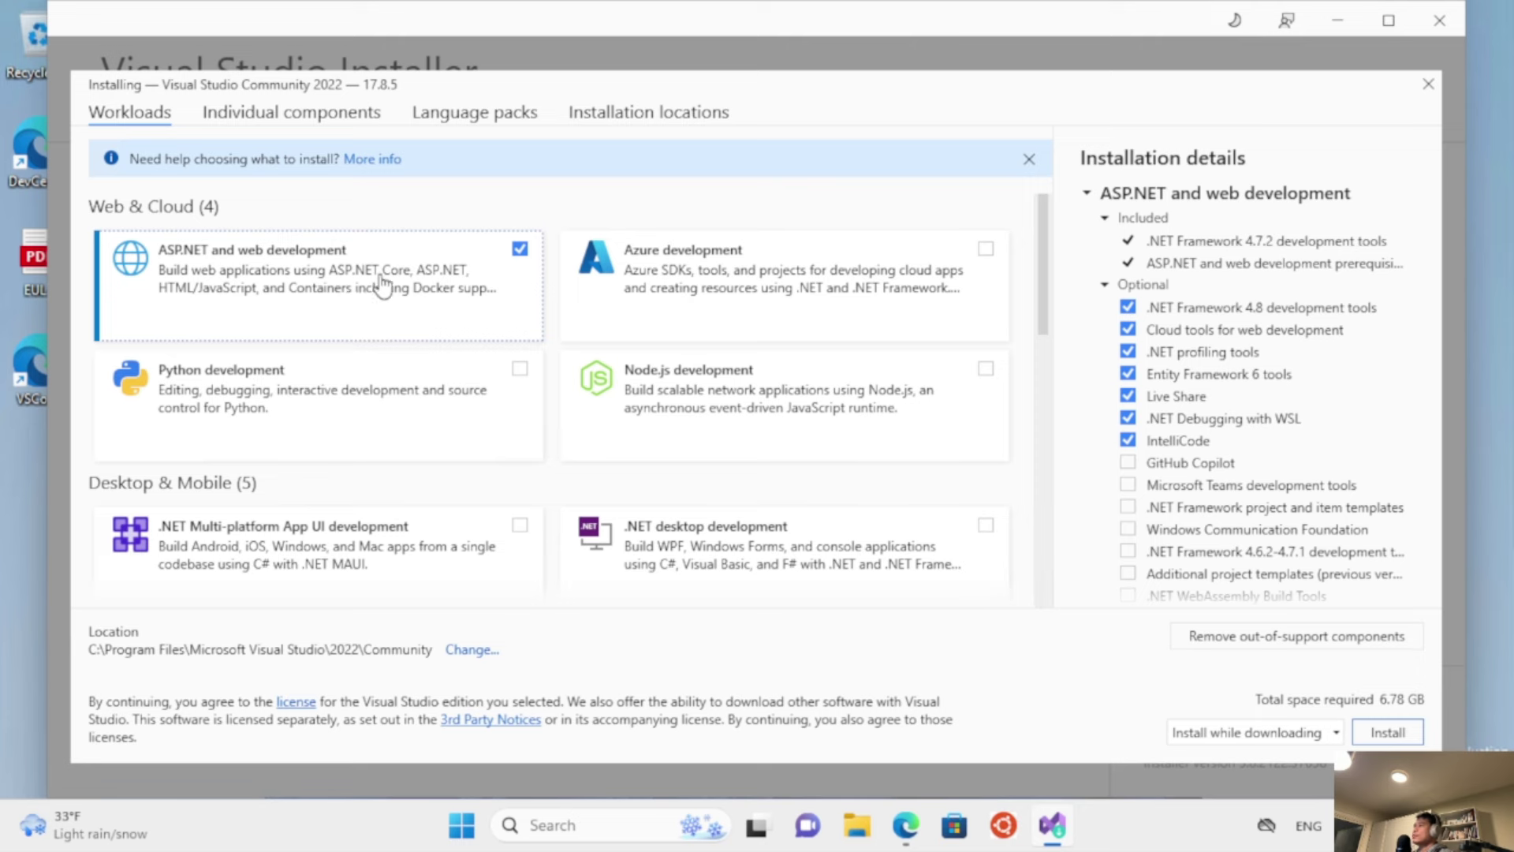
{"action": "left_click_drag", "start_coordinate": [1054, 265], "coordinate": [1051, 321]}
{"action": "scroll", "coordinate": [1052, 321], "scroll_direction": "down", "scroll_amount": 1}
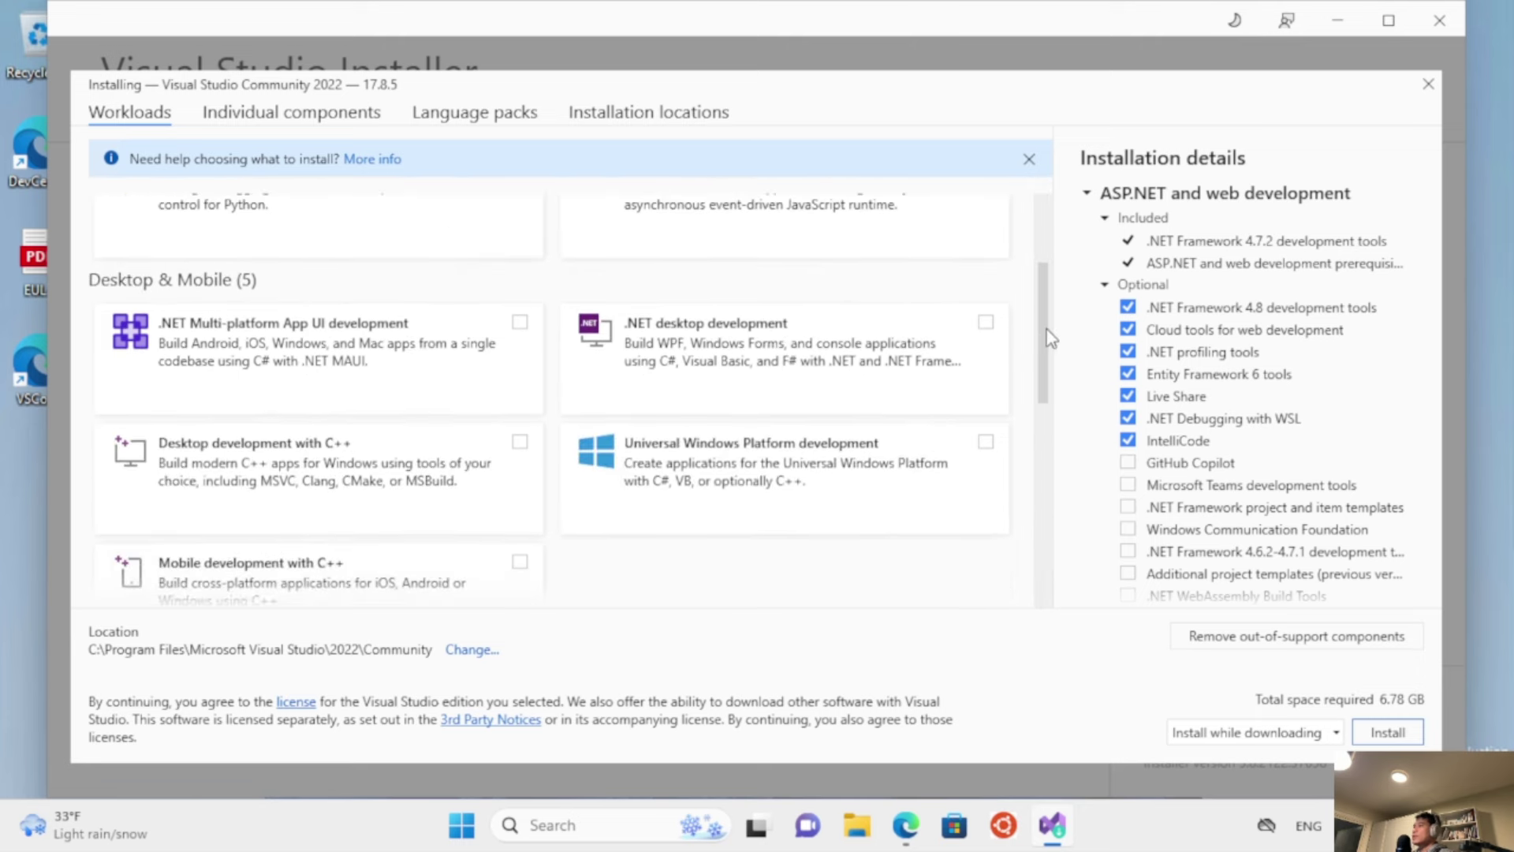
{"action": "left_click", "coordinate": [985, 330]}
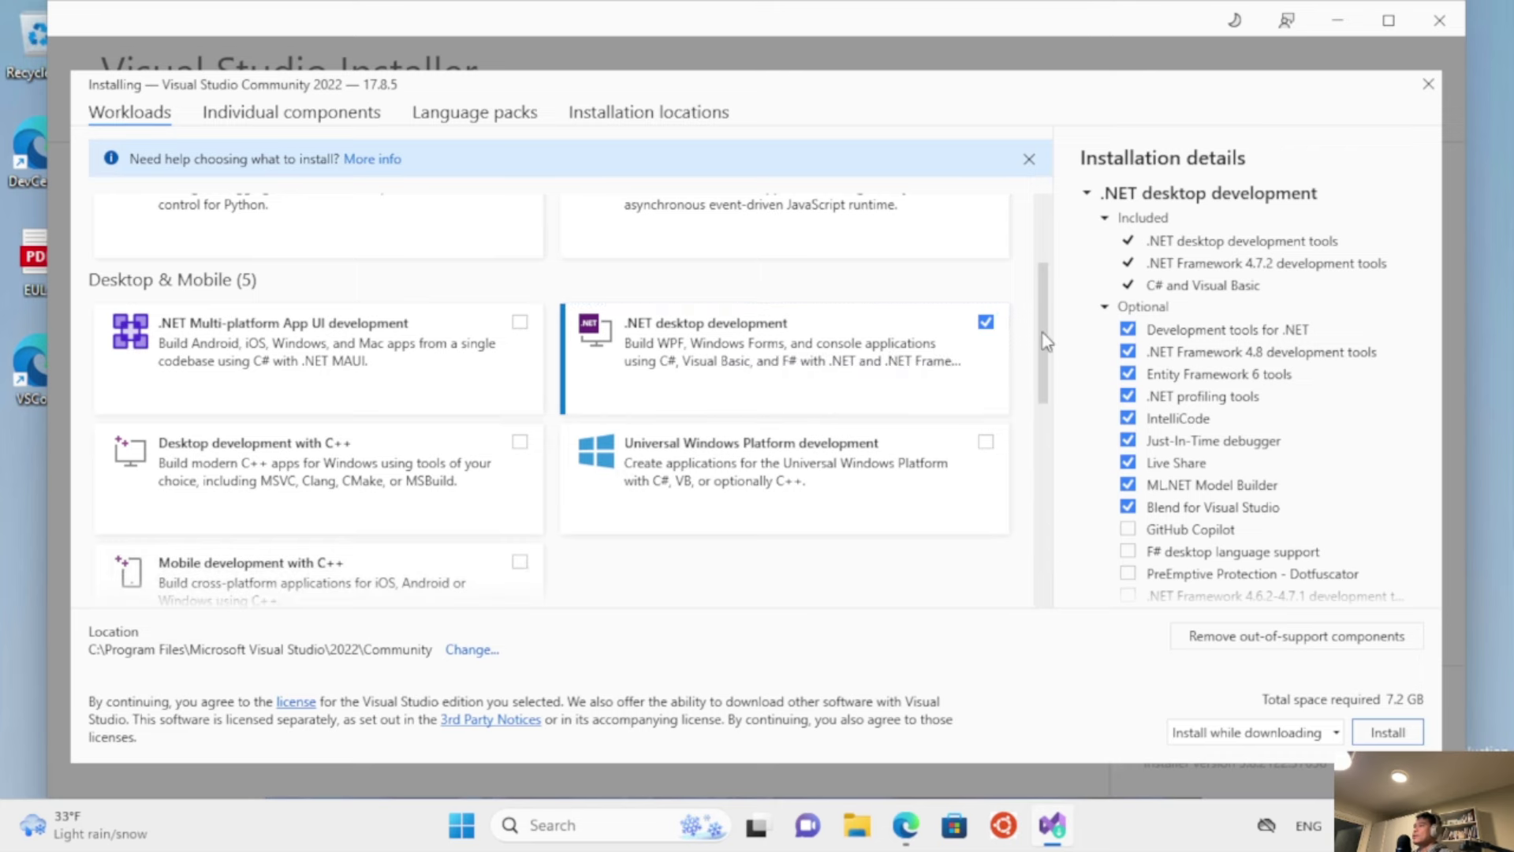
{"action": "left_click_drag", "start_coordinate": [1046, 343], "coordinate": [1010, 179]}
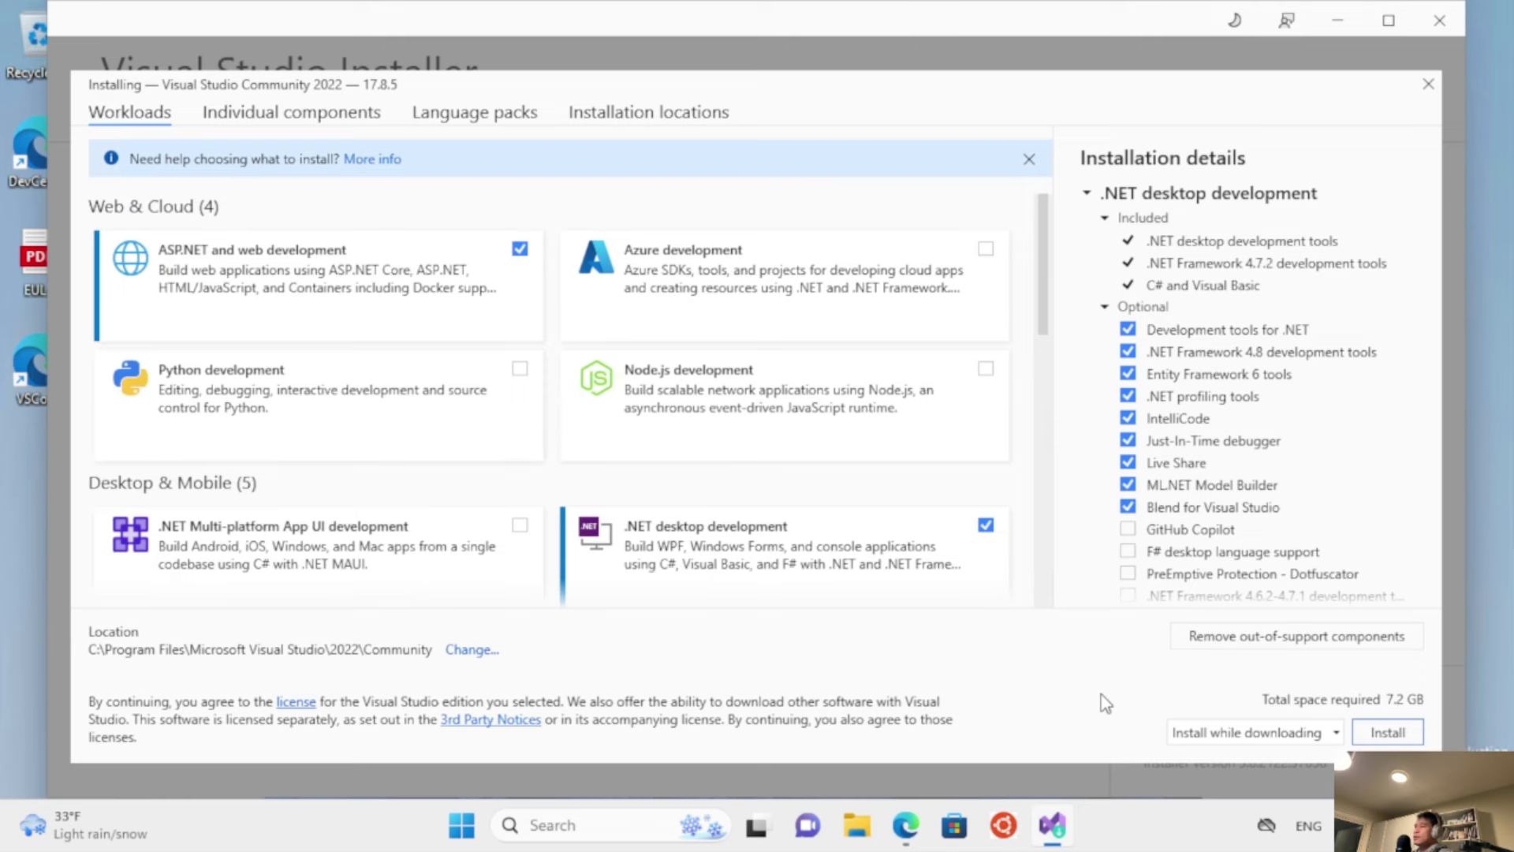
{"action": "left_click", "coordinate": [1386, 737]}
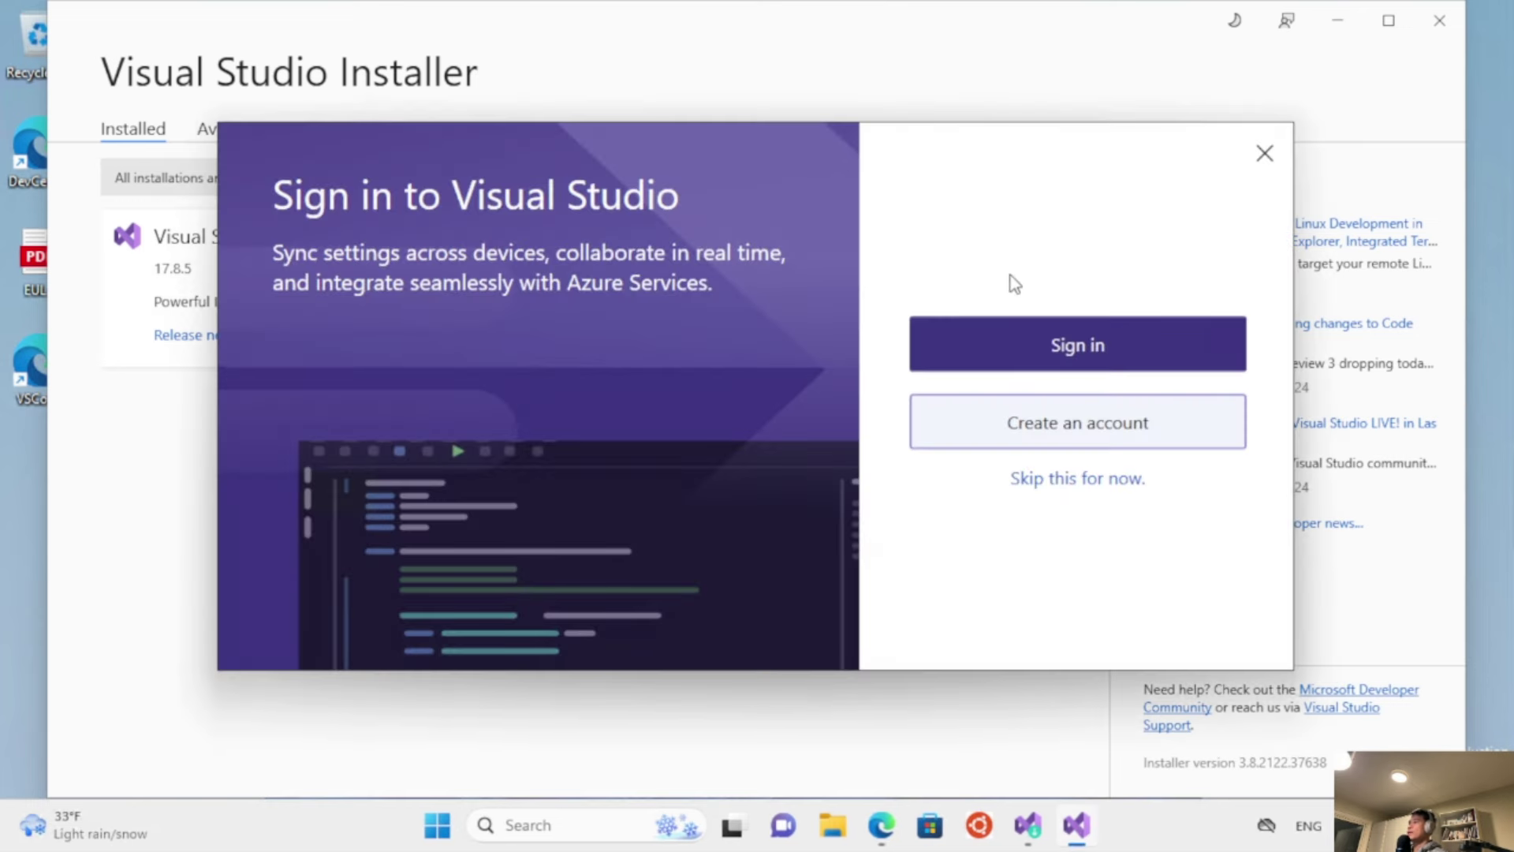
Start Visual Studio without signing in, using General settings and the Dark theme, and continue without code, closing the What's New page.
{"action": "left_click", "coordinate": [1077, 483]}
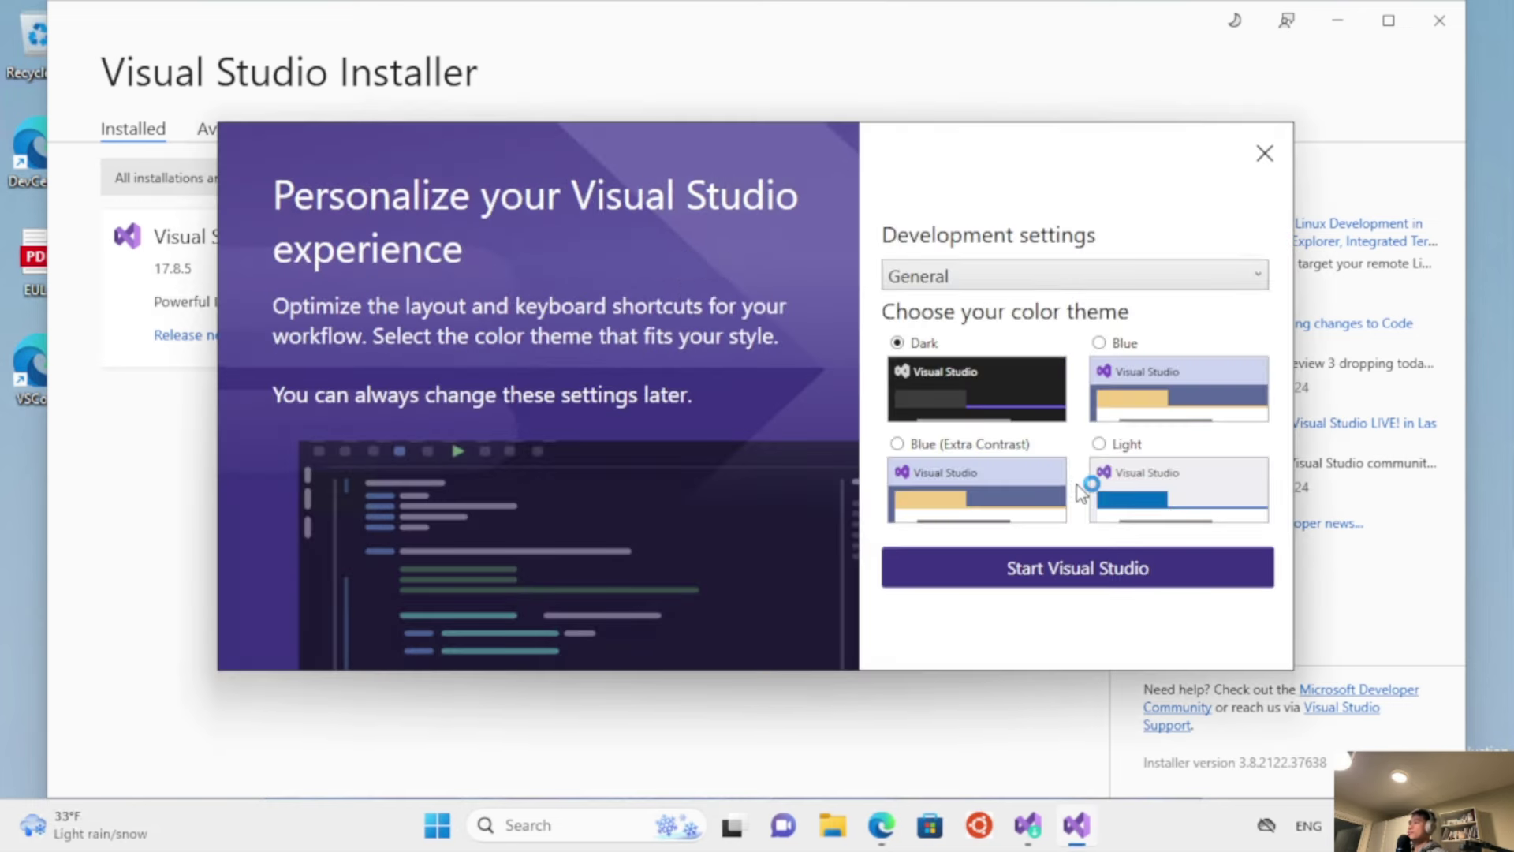
{"action": "left_click", "coordinate": [1054, 573]}
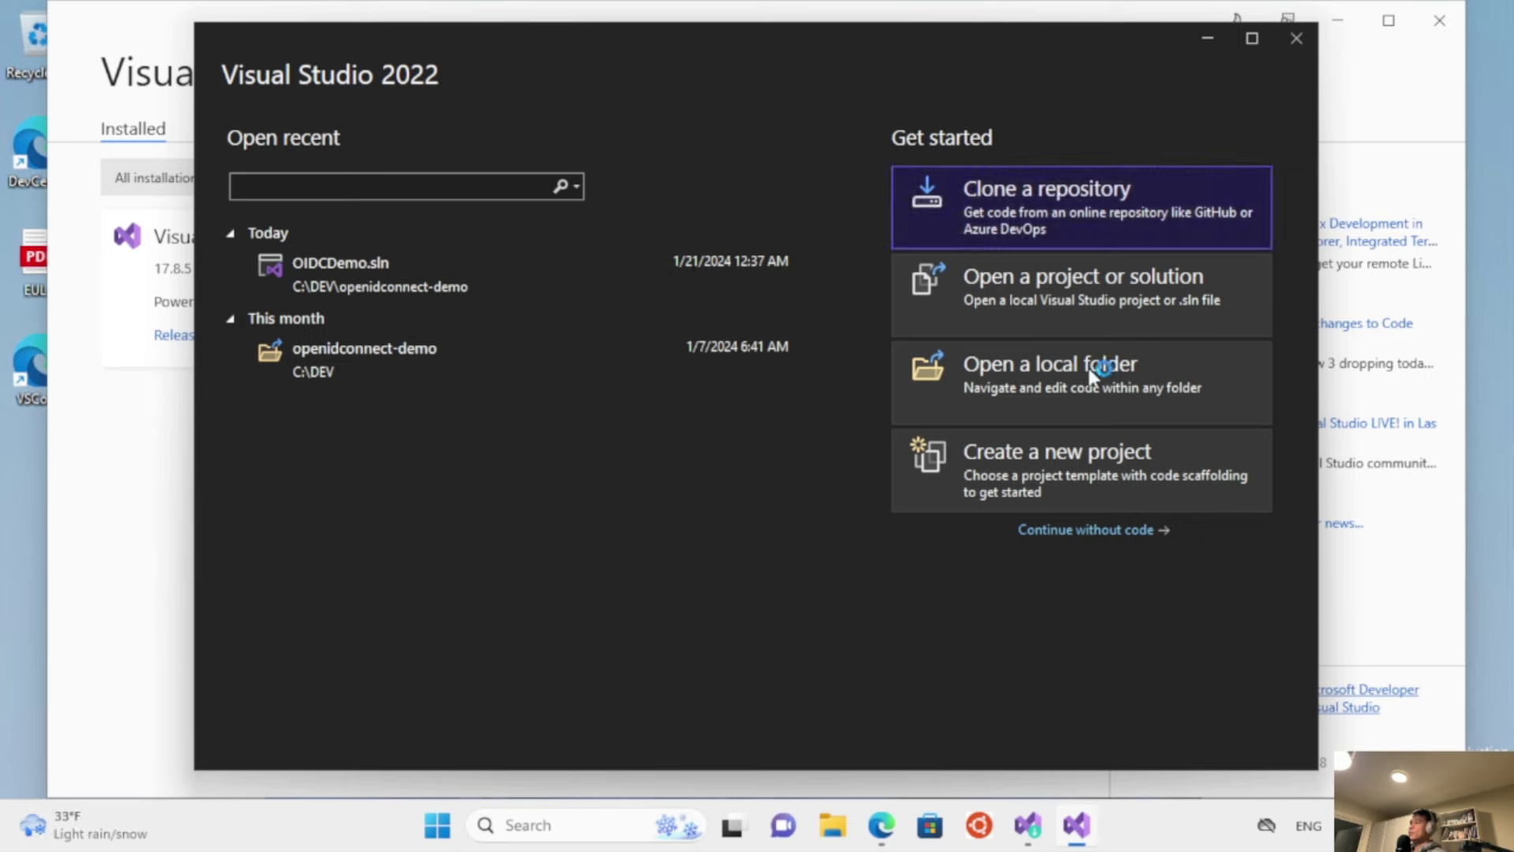
{"action": "left_click", "coordinate": [1091, 530]}
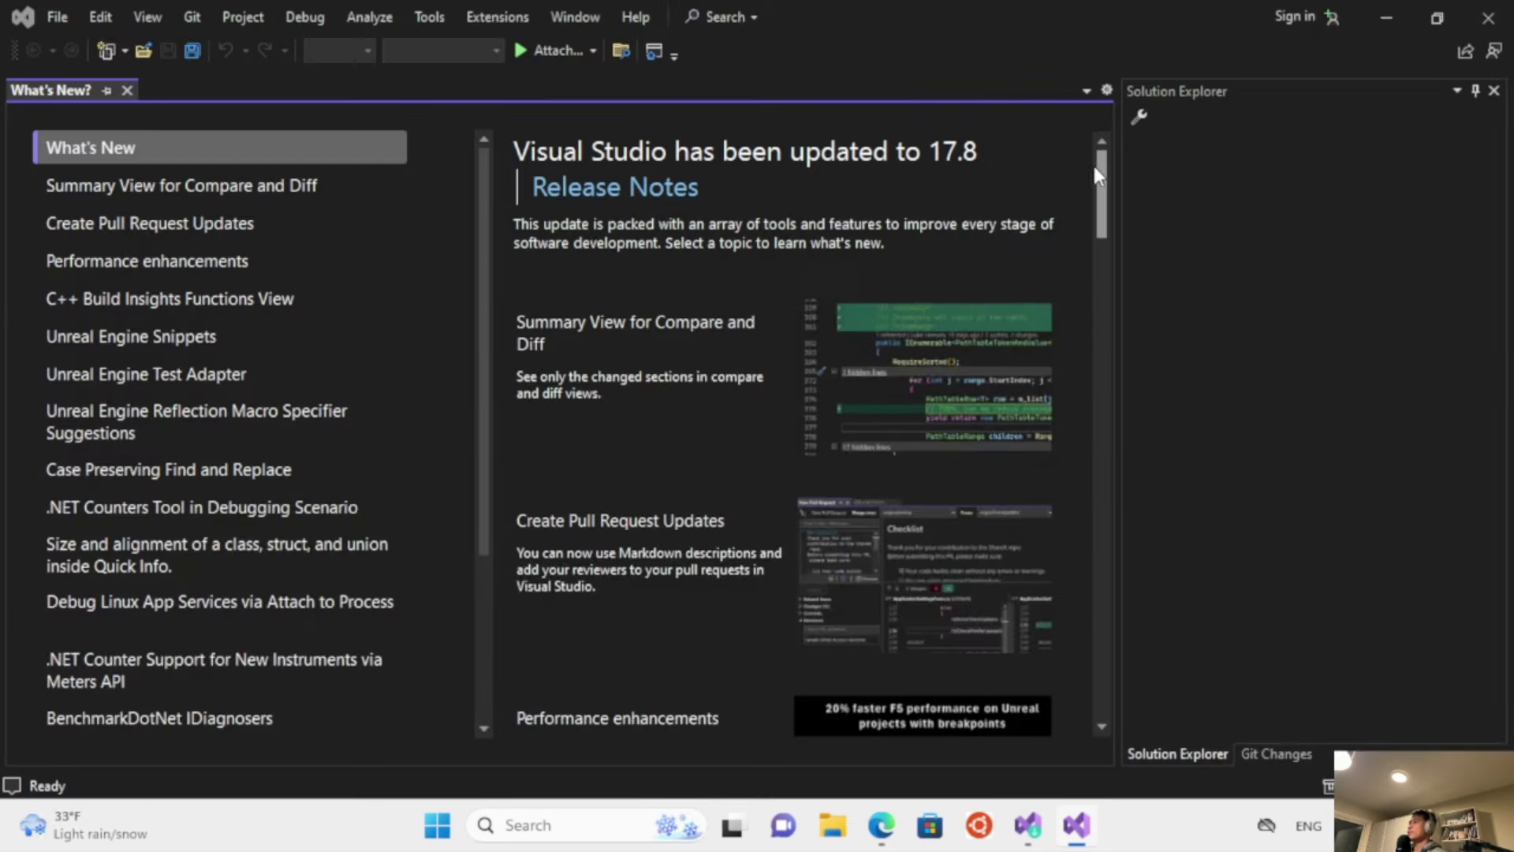
{"action": "left_click", "coordinate": [127, 90]}
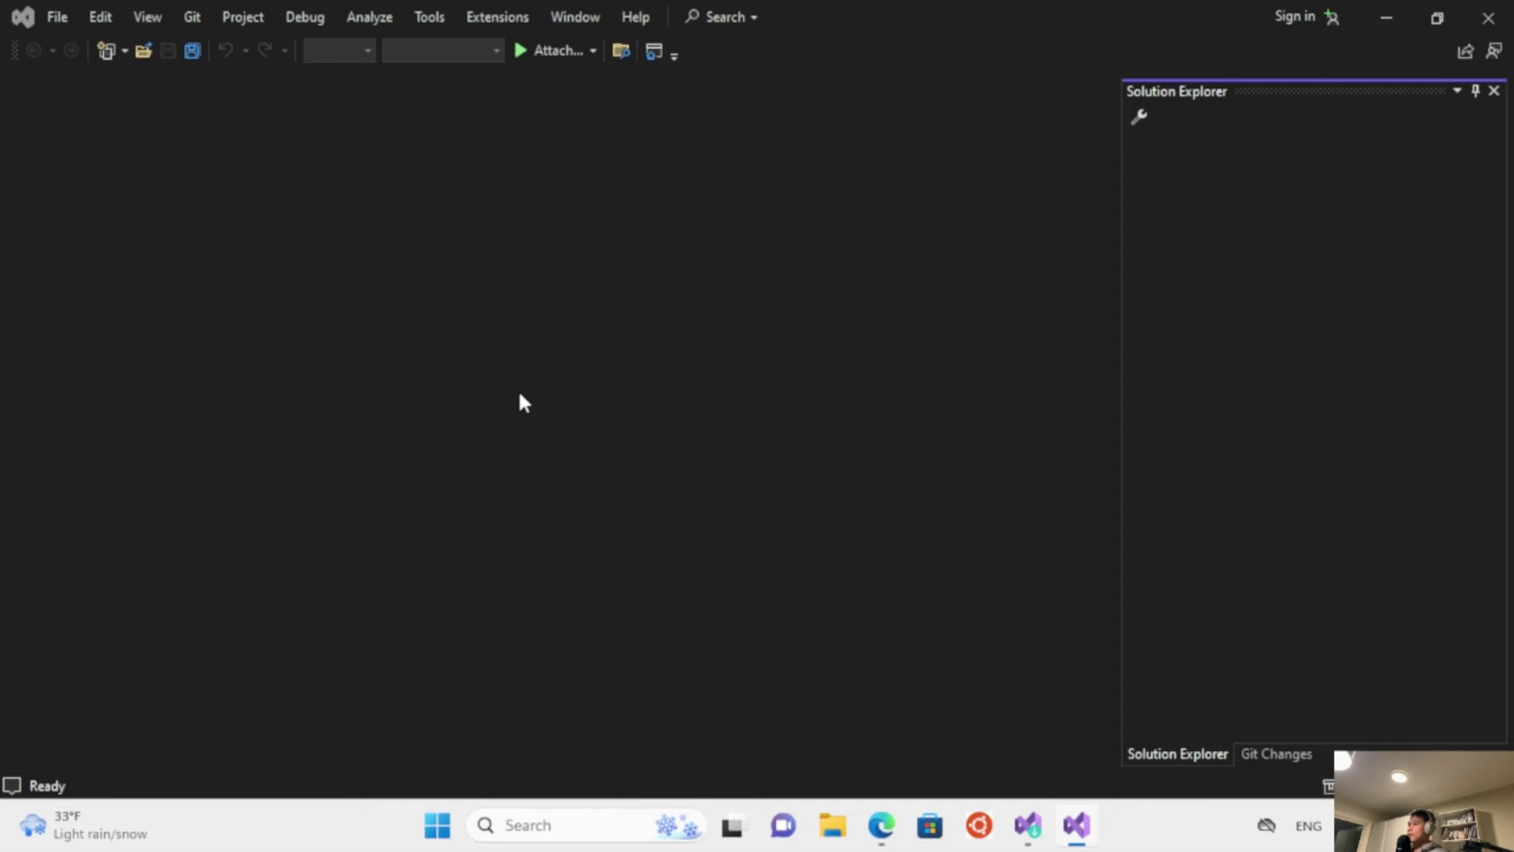
Start a new project from the C# Console App template and proceed to its configuration.
{"action": "left_click", "coordinate": [70, 13]}
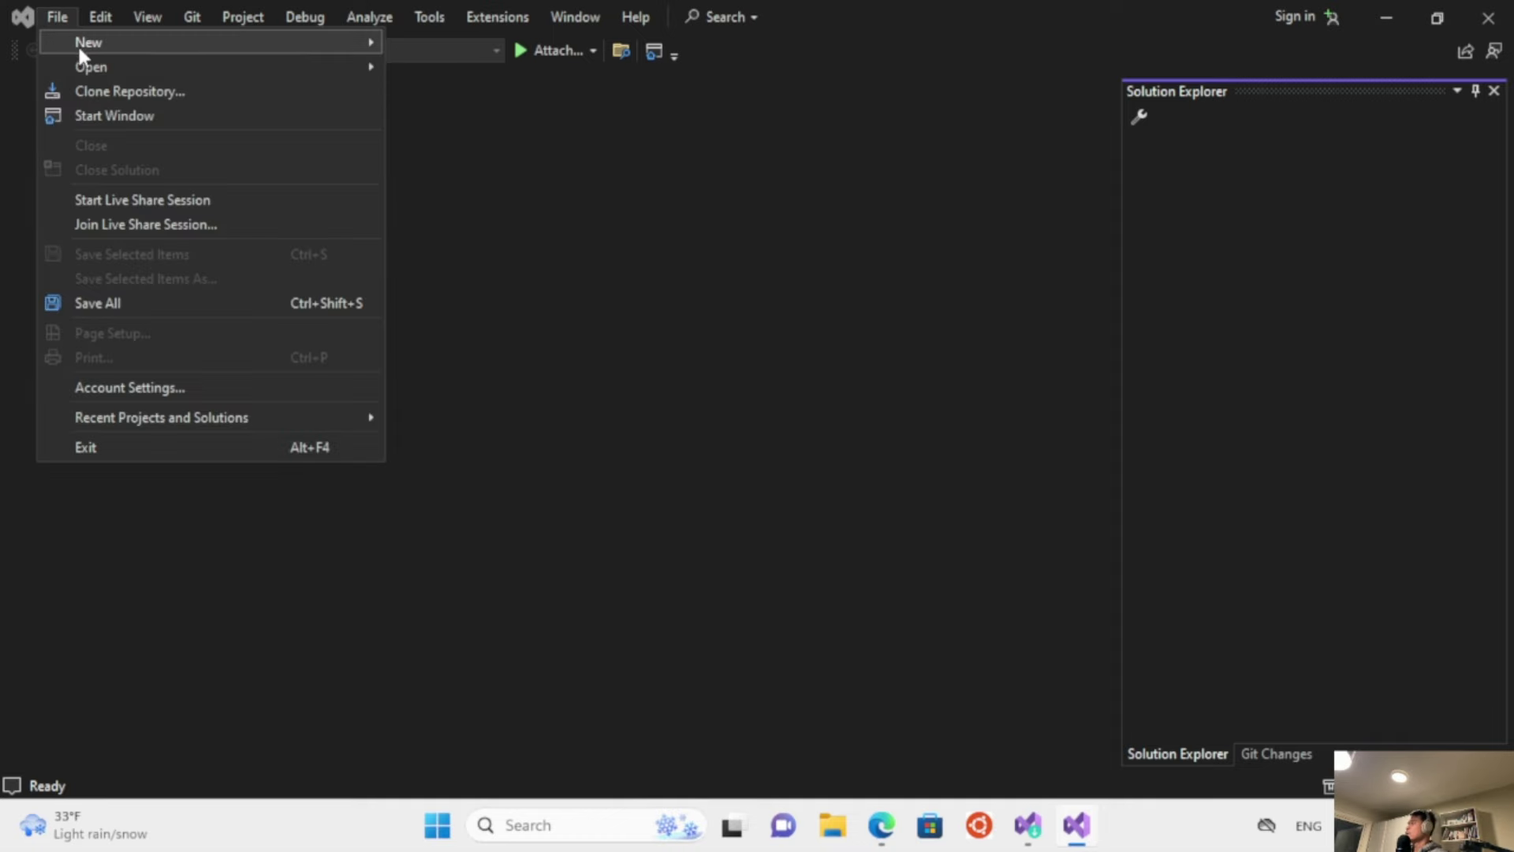
{"action": "mouse_move", "coordinate": [200, 41]}
{"action": "left_click", "coordinate": [426, 46]}
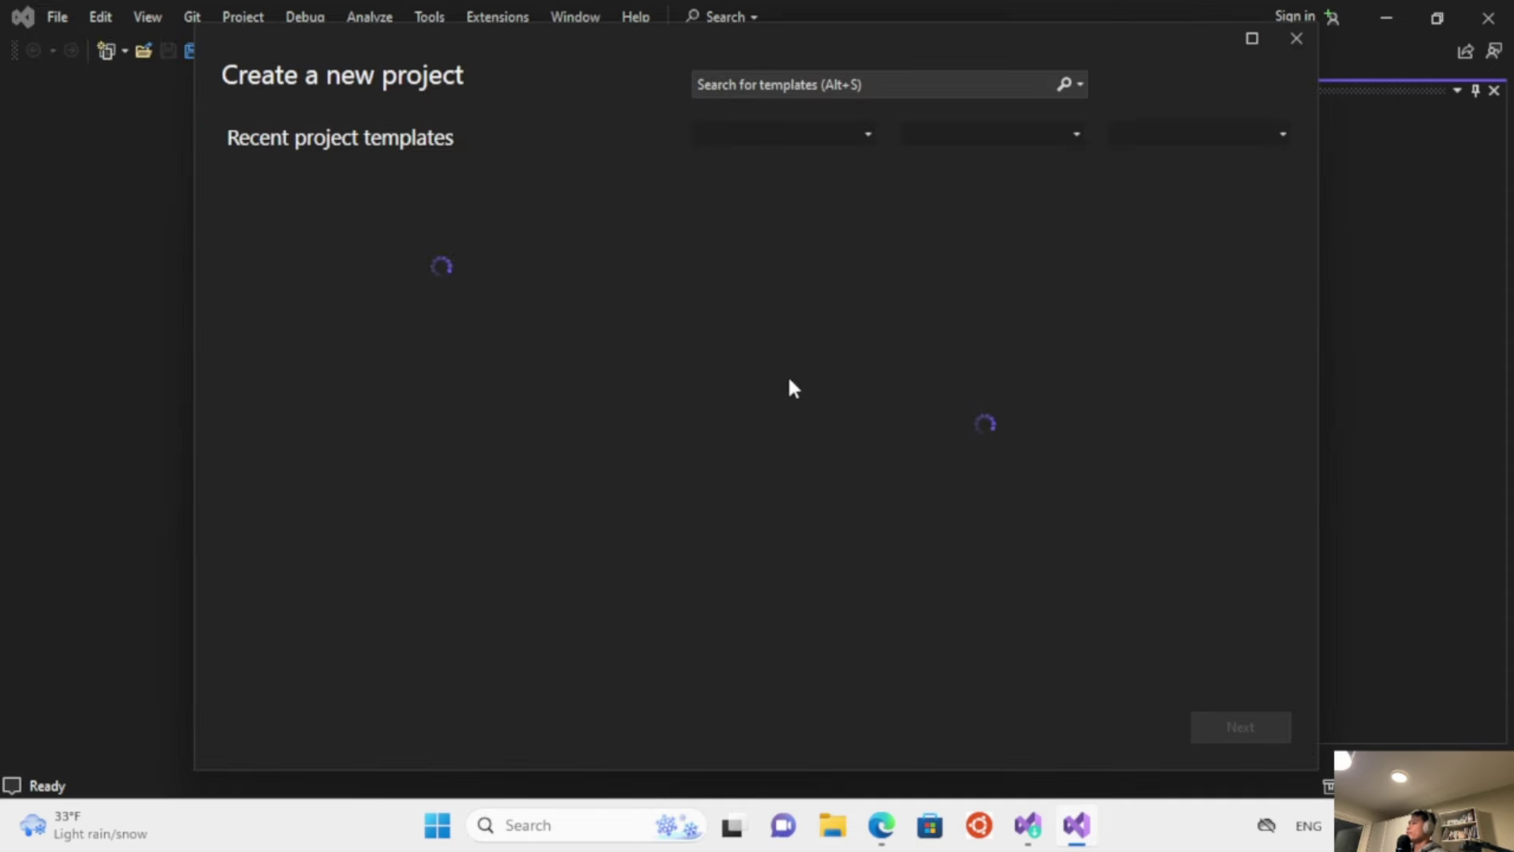
{"action": "left_click_drag", "start_coordinate": [654, 41], "coordinate": [664, 36]}
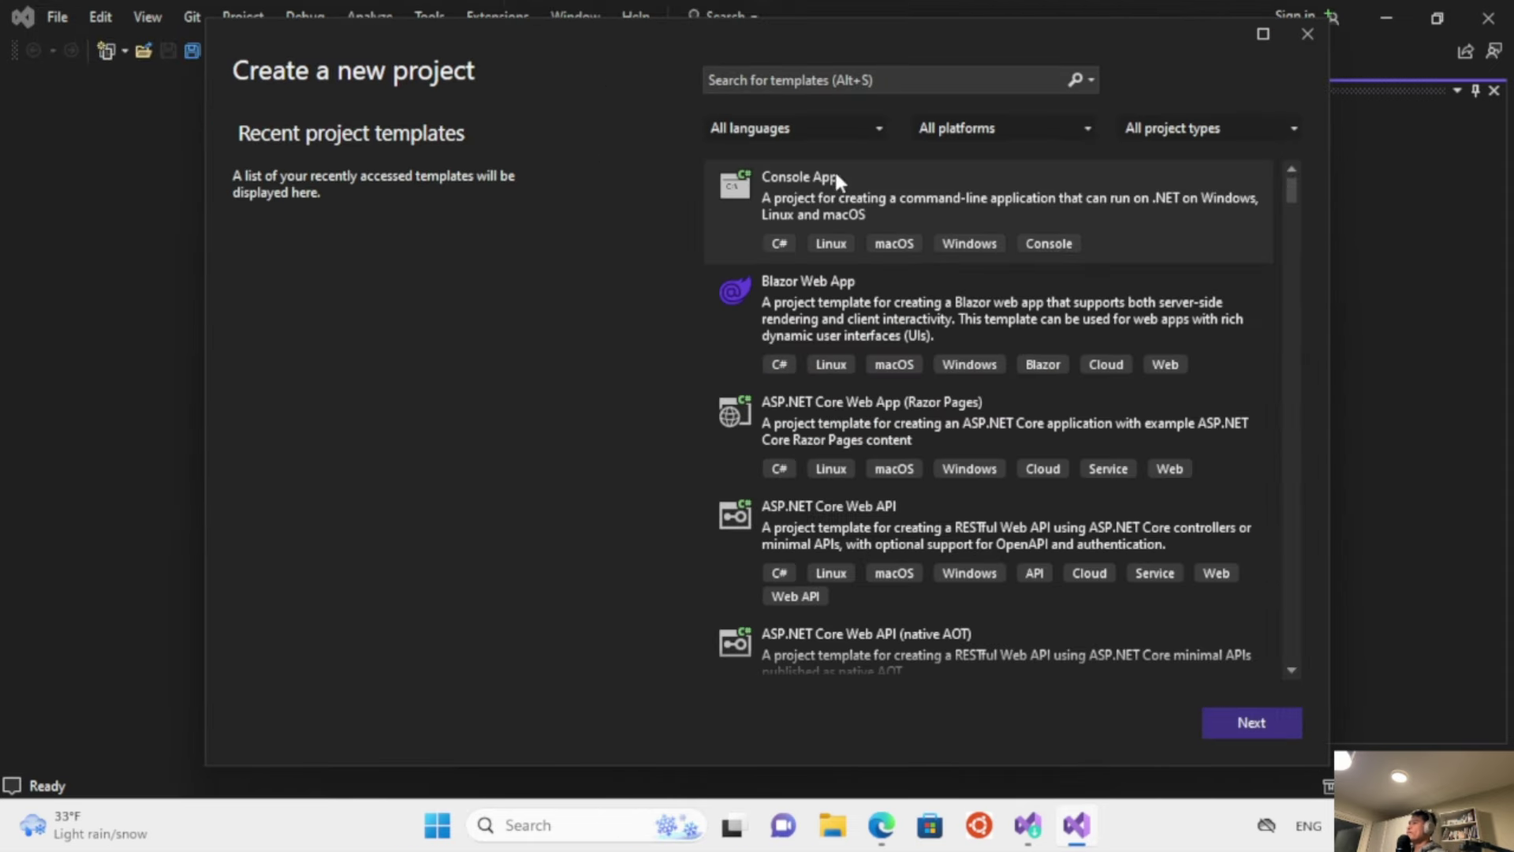
{"action": "left_click", "coordinate": [886, 178]}
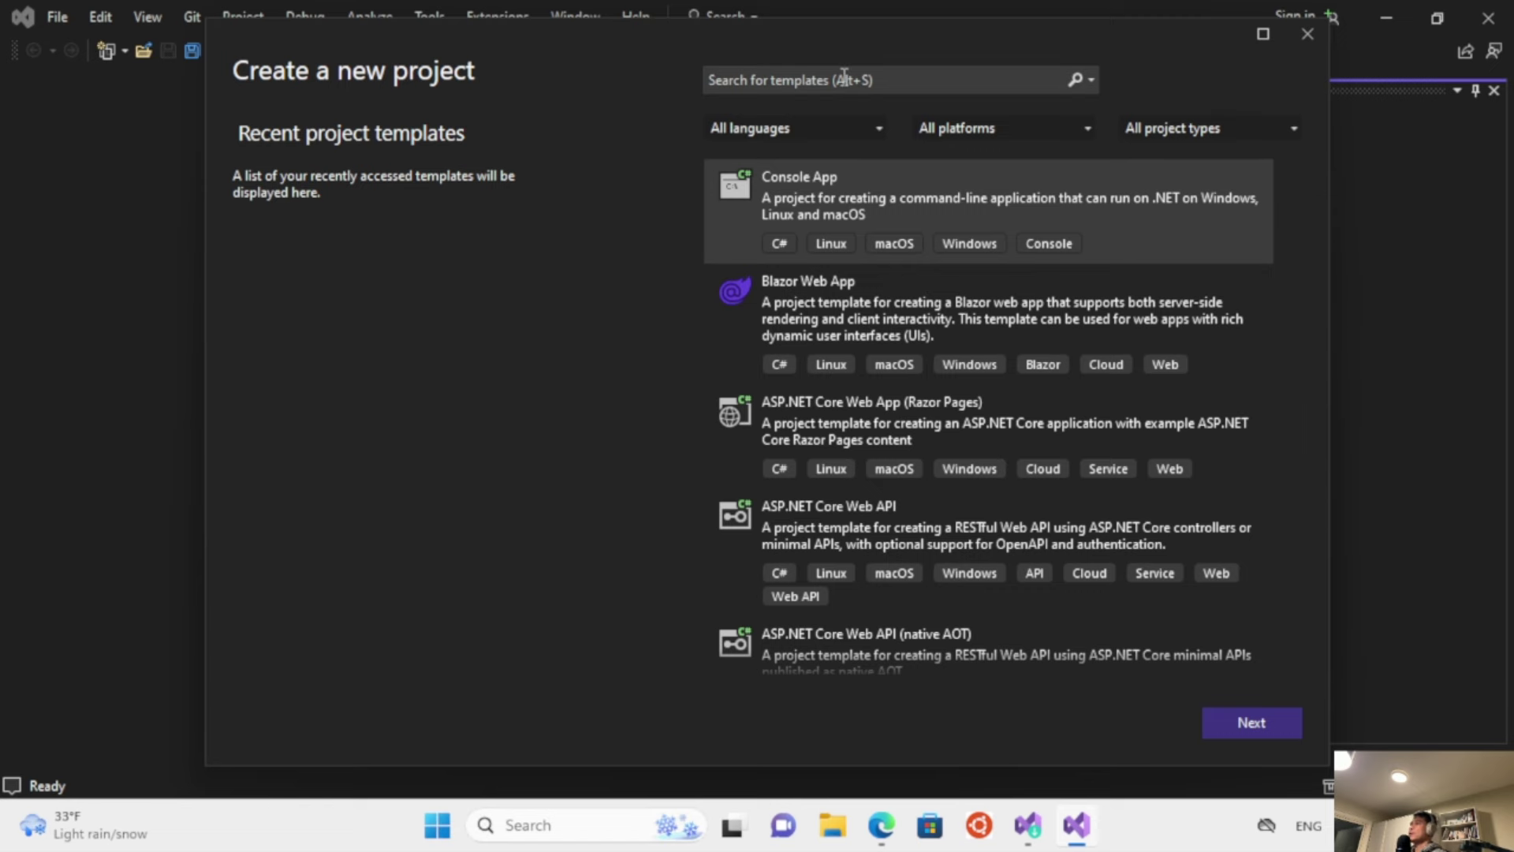
{"action": "mouse_move", "coordinate": [790, 33]}
{"action": "left_mouse_down"}
{"action": "mouse_move", "coordinate": [762, 32]}
{"action": "mouse_move", "coordinate": [788, 36]}
{"action": "left_mouse_up"}
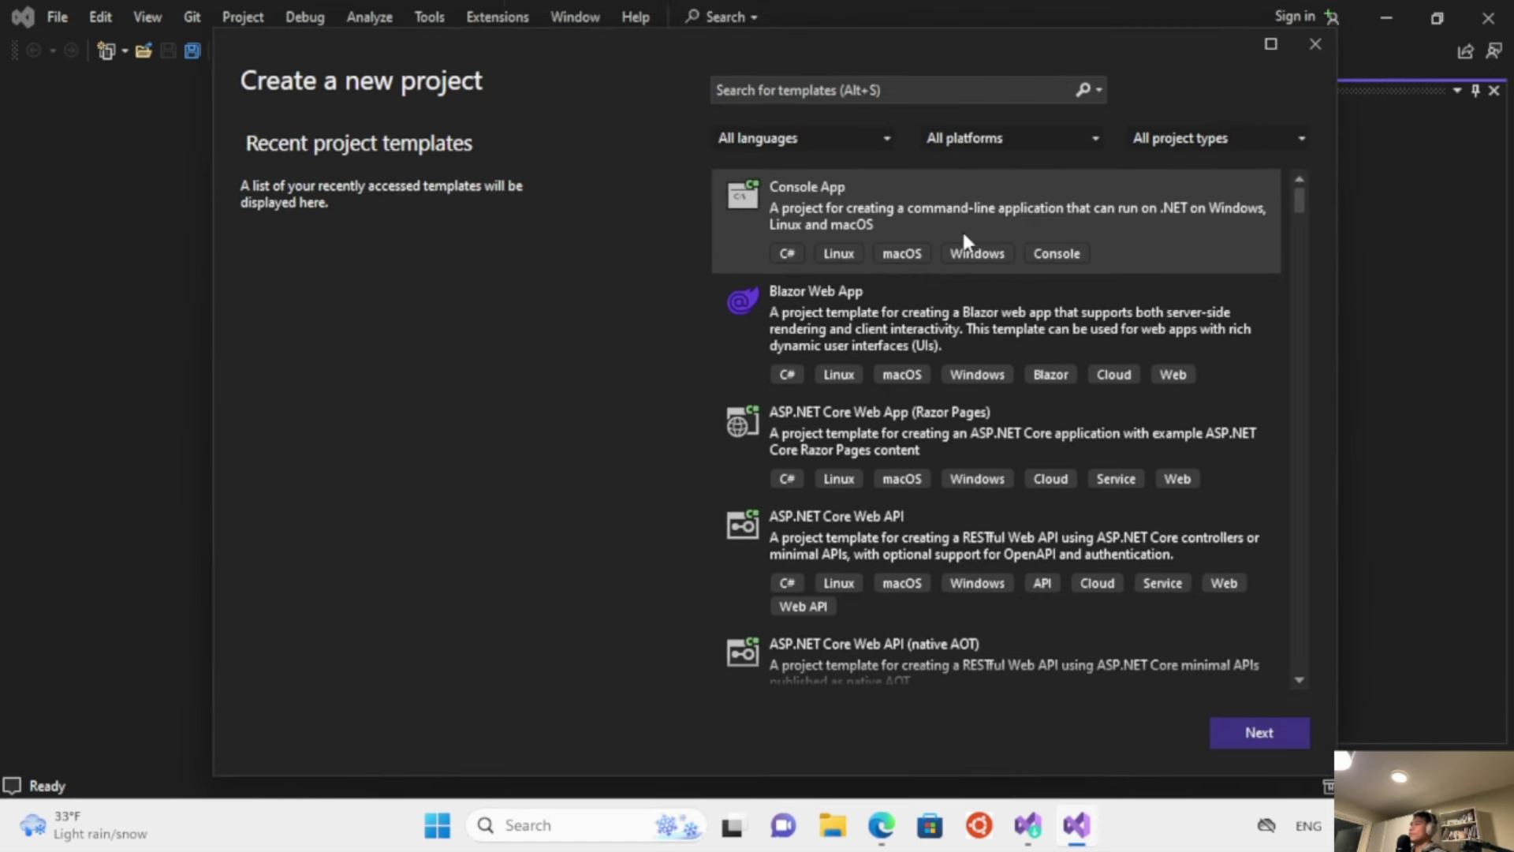
{"action": "left_click", "coordinate": [1268, 735]}
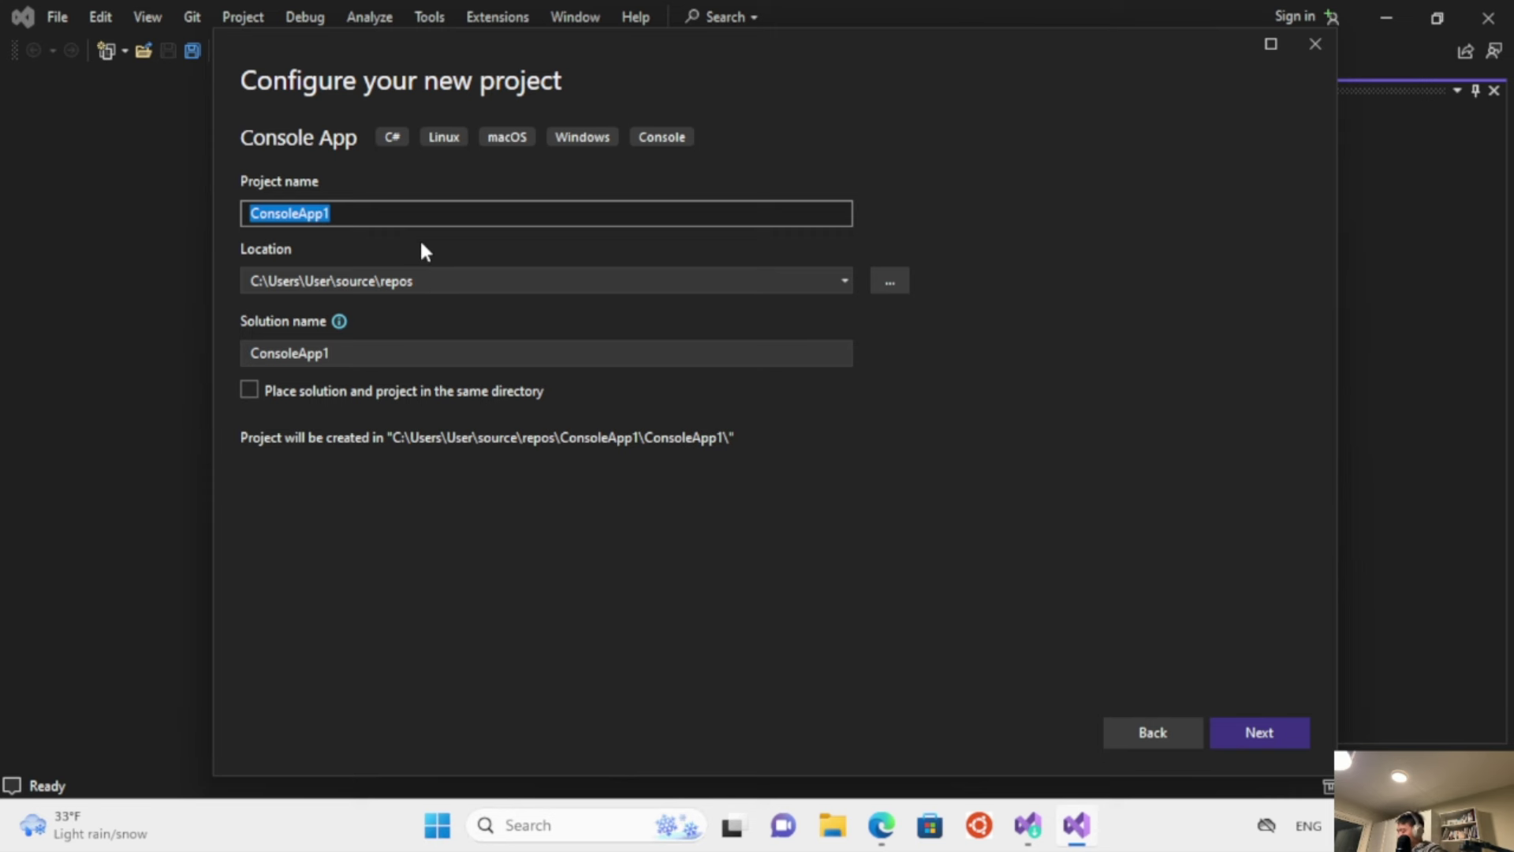
Name the project HelloWorld, keep the default location, and proceed to the additional information.
{"action": "type", "text": "Hello"}
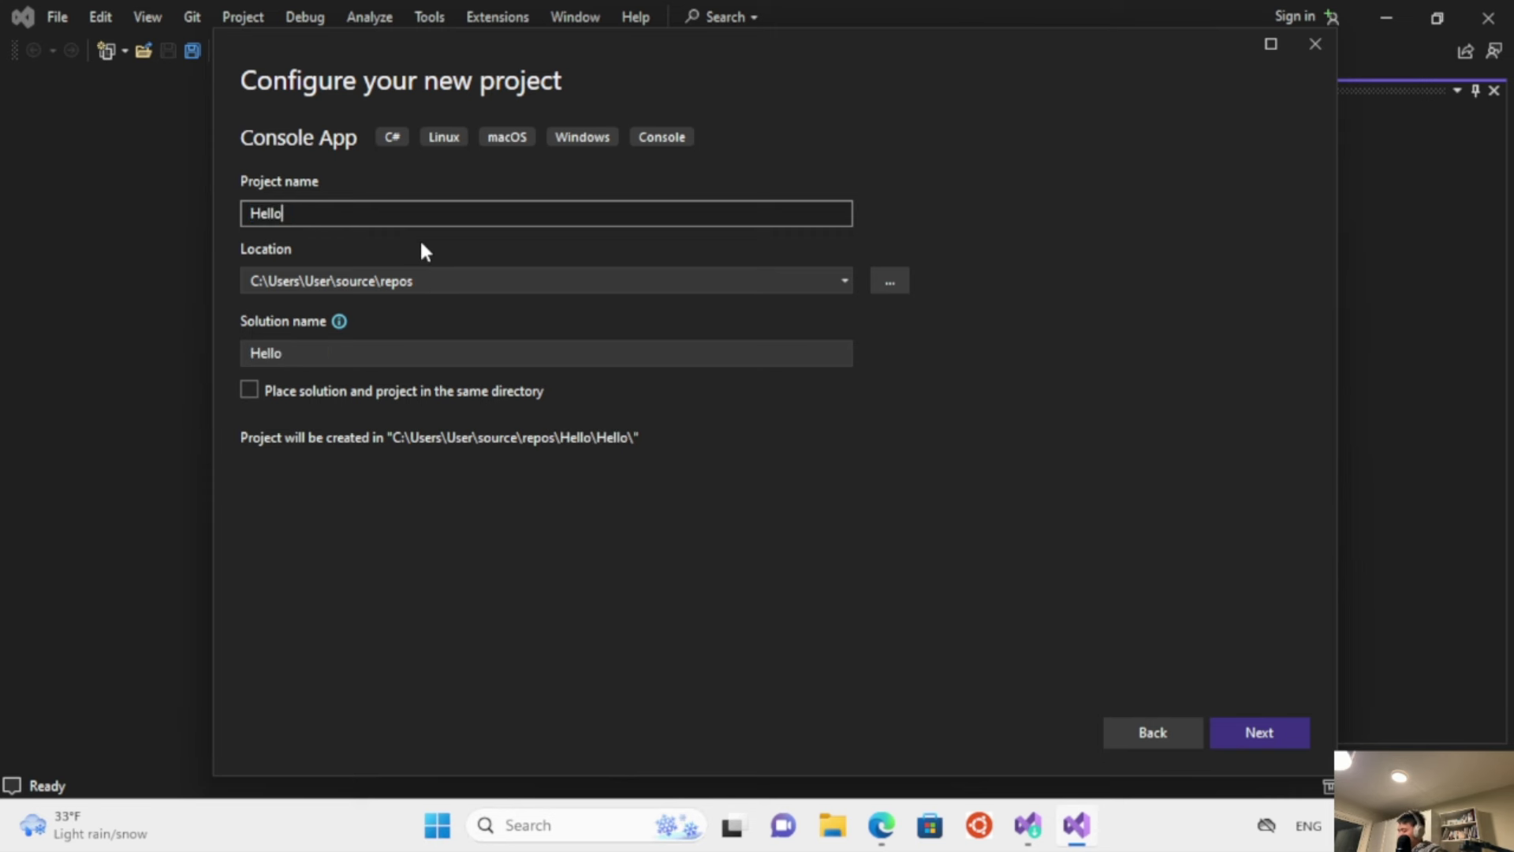
{"action": "type", "text": "Wor"}
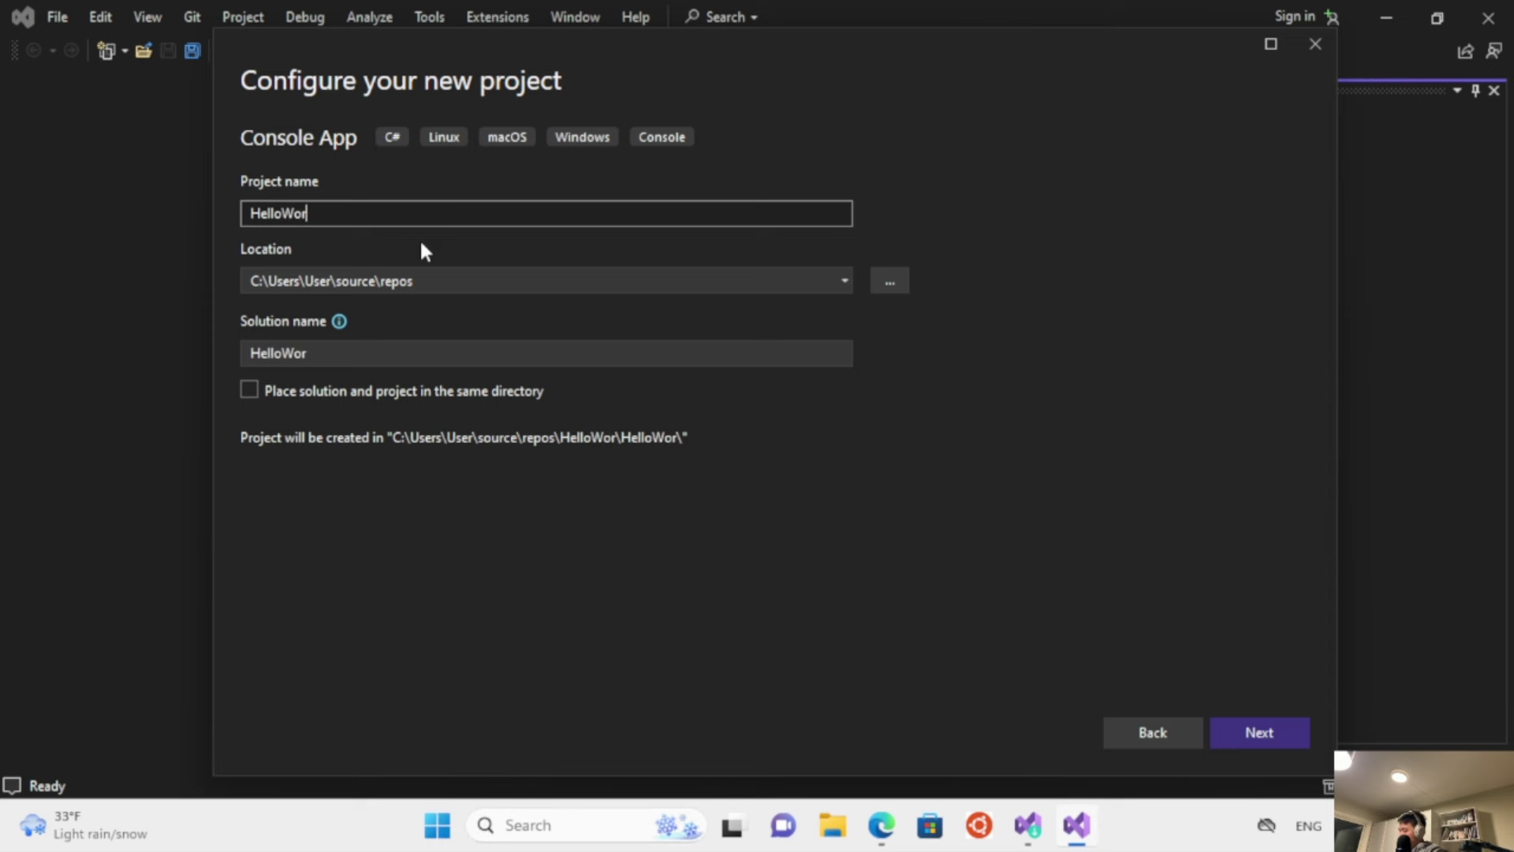
{"action": "type", "text": "lds"}
{"action": "key", "text": "BackSpace"}
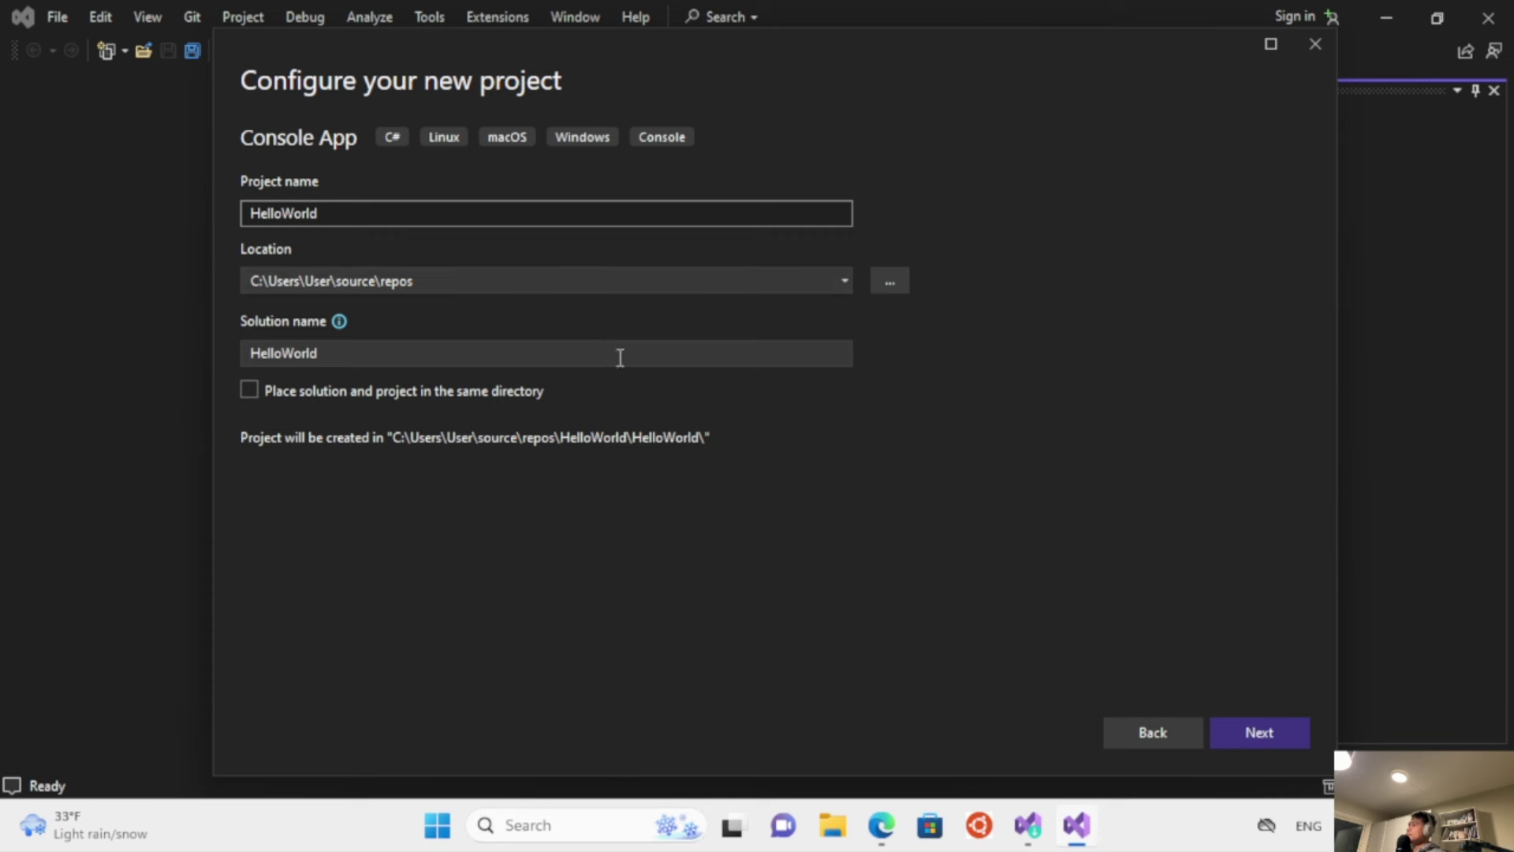
{"action": "left_click", "coordinate": [1230, 733]}
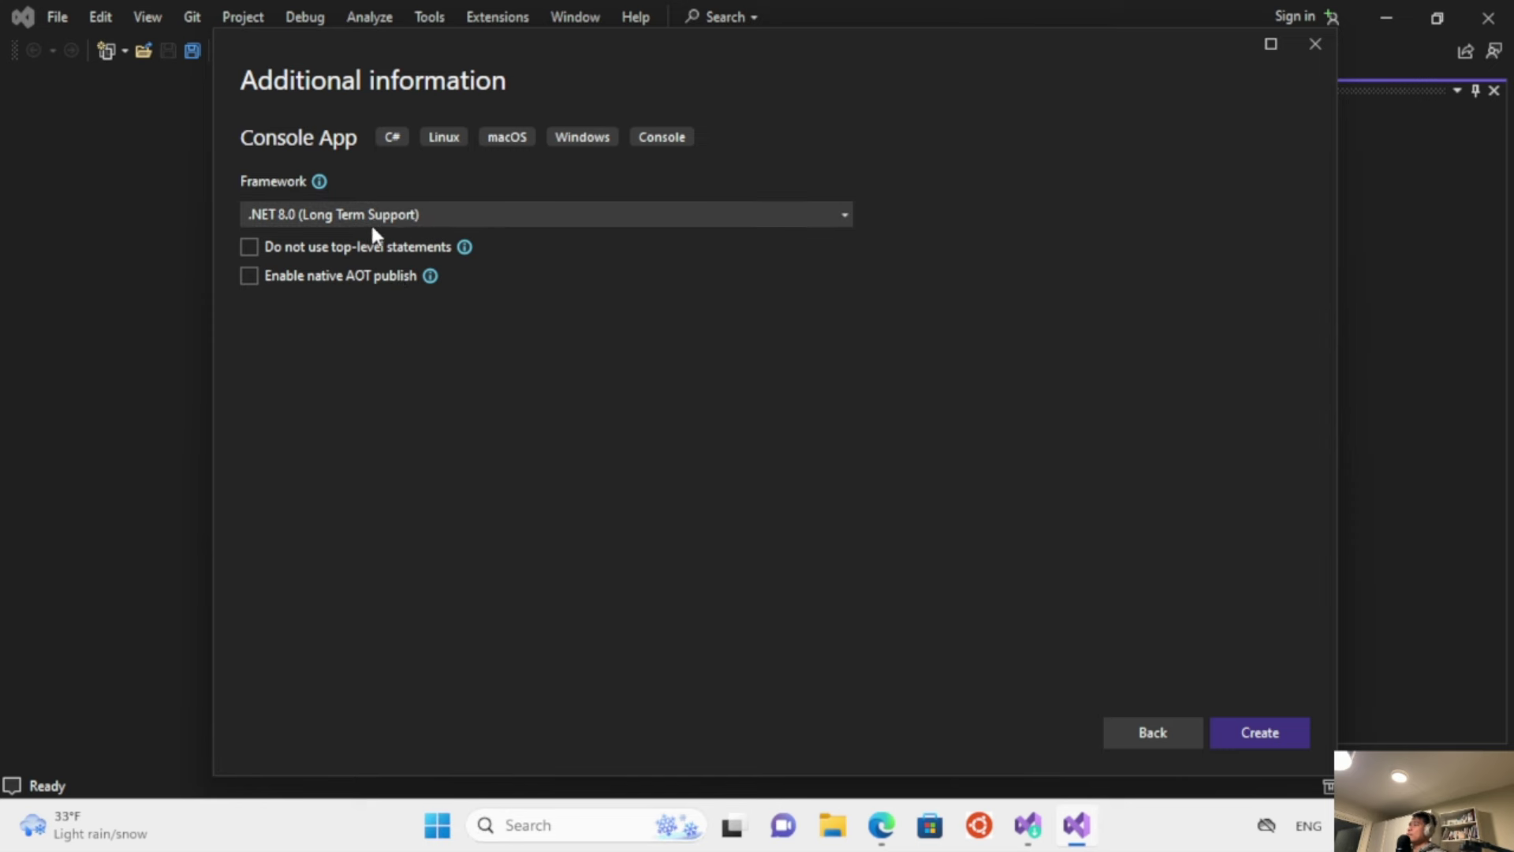
Keep the .NET 8.0 (Long Term Support) framework, enable "Do not use top-level statements", and create the project.
{"action": "left_click", "coordinate": [285, 220]}
{"action": "left_click", "coordinate": [284, 221]}
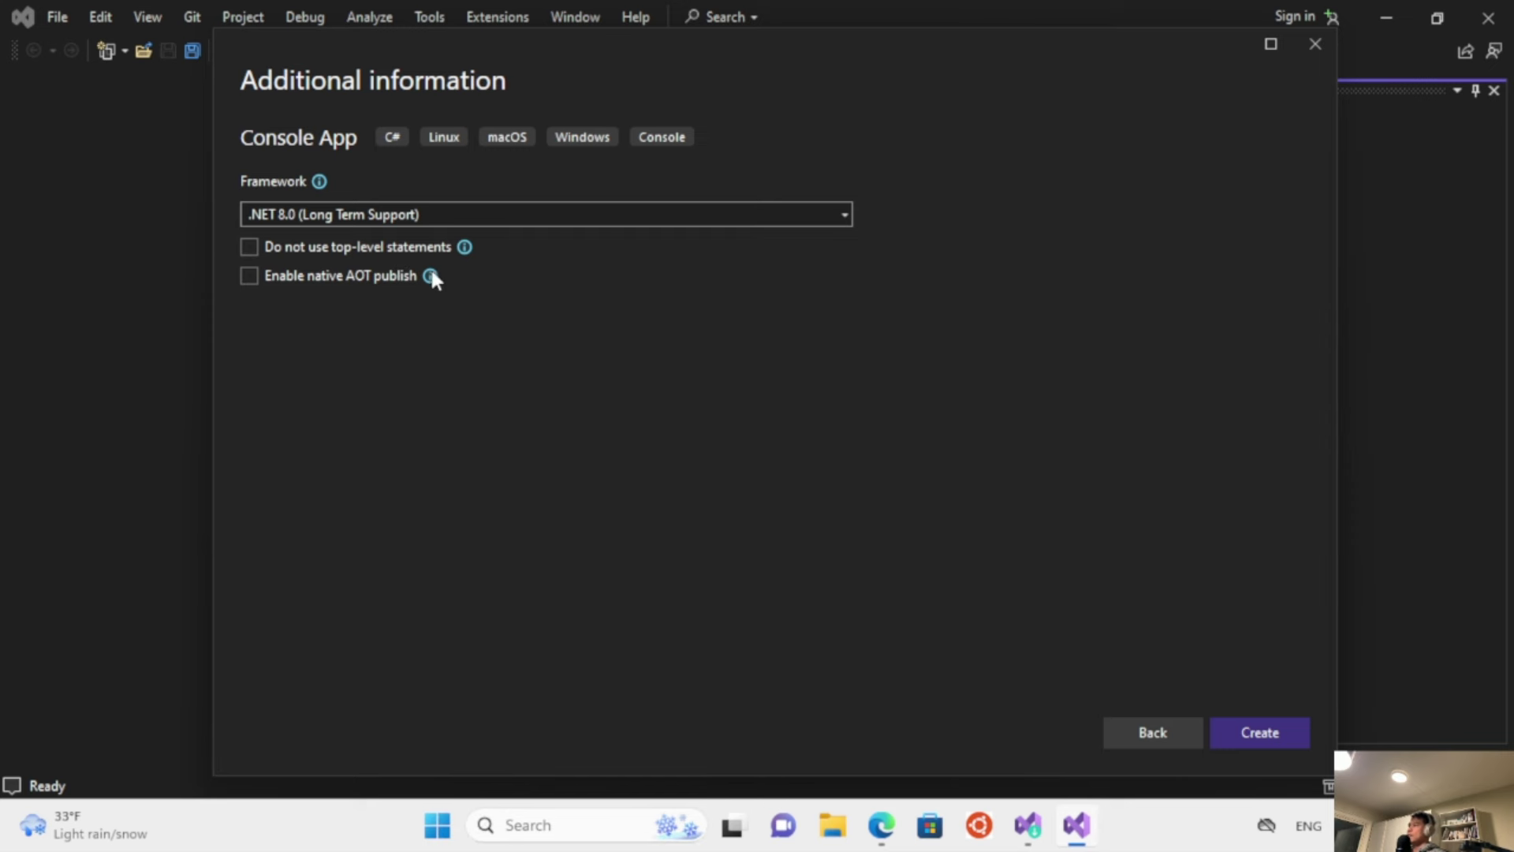
{"action": "left_click", "coordinate": [250, 247]}
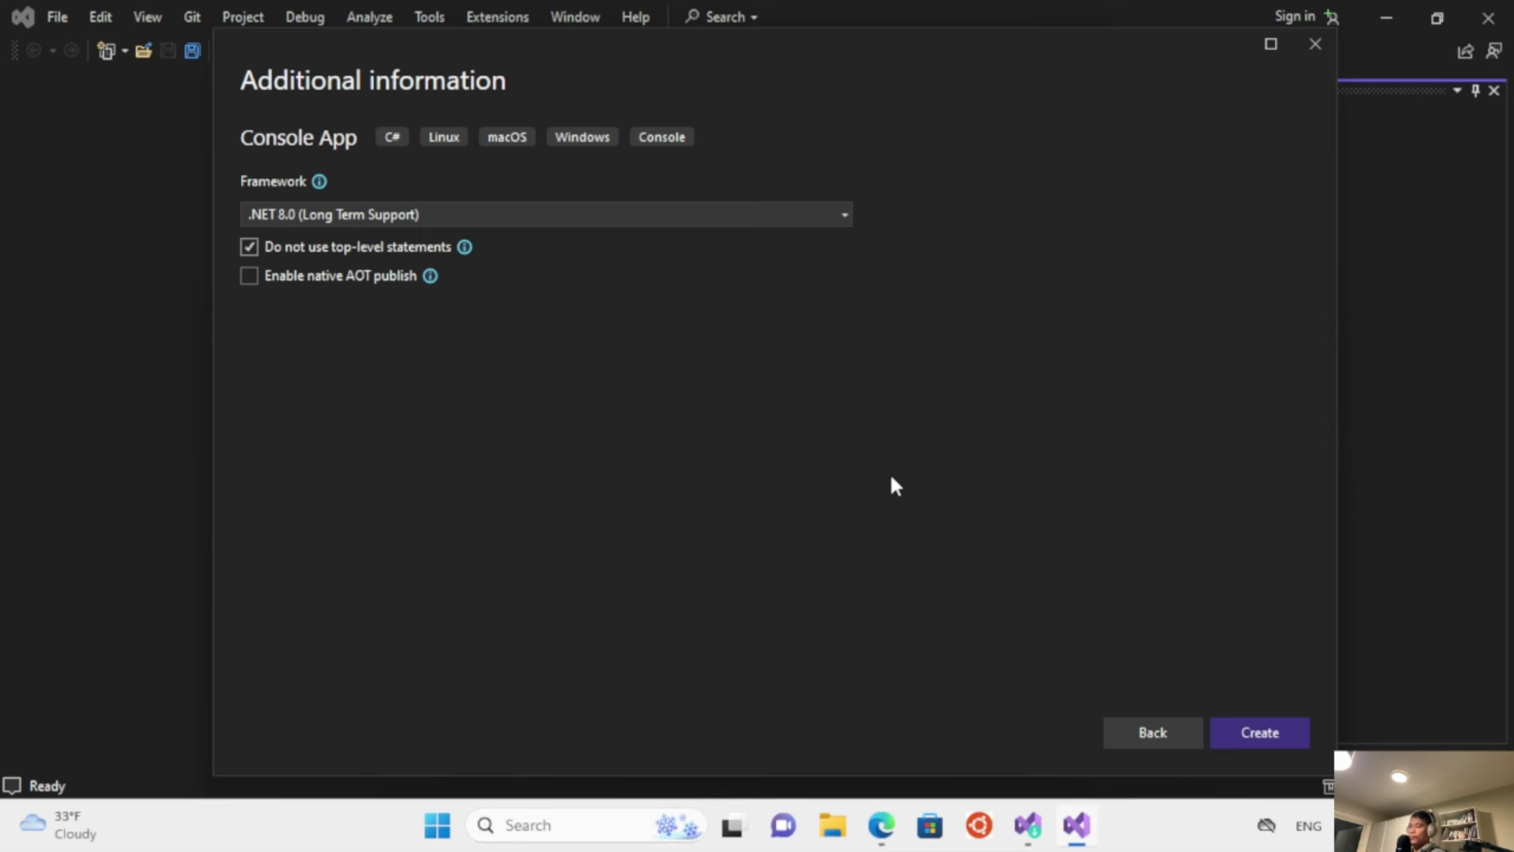
{"action": "left_click", "coordinate": [1236, 724]}
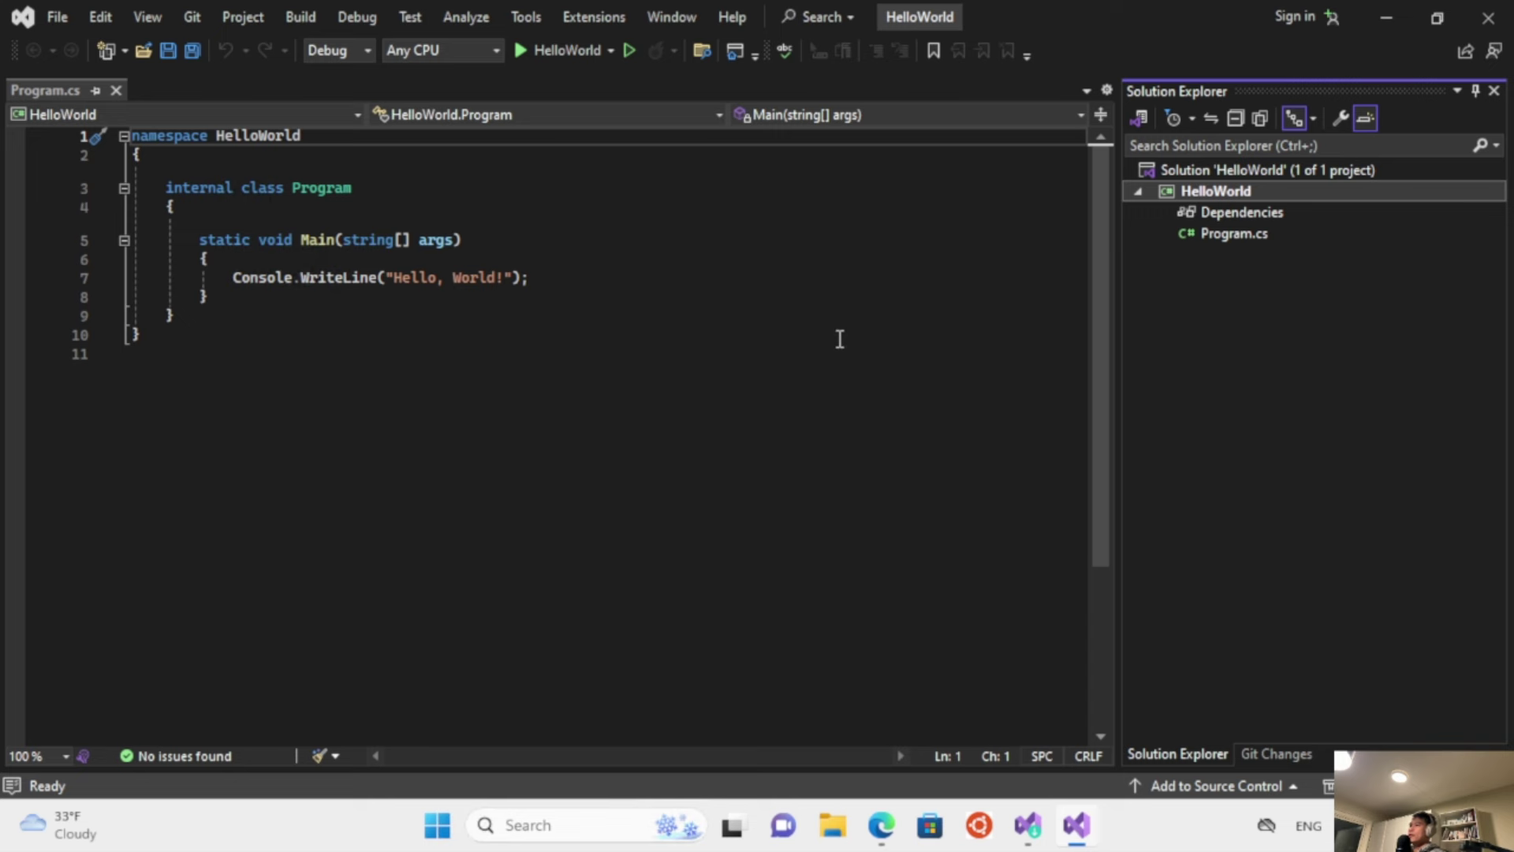
{"action": "left_click", "coordinate": [441, 208]}
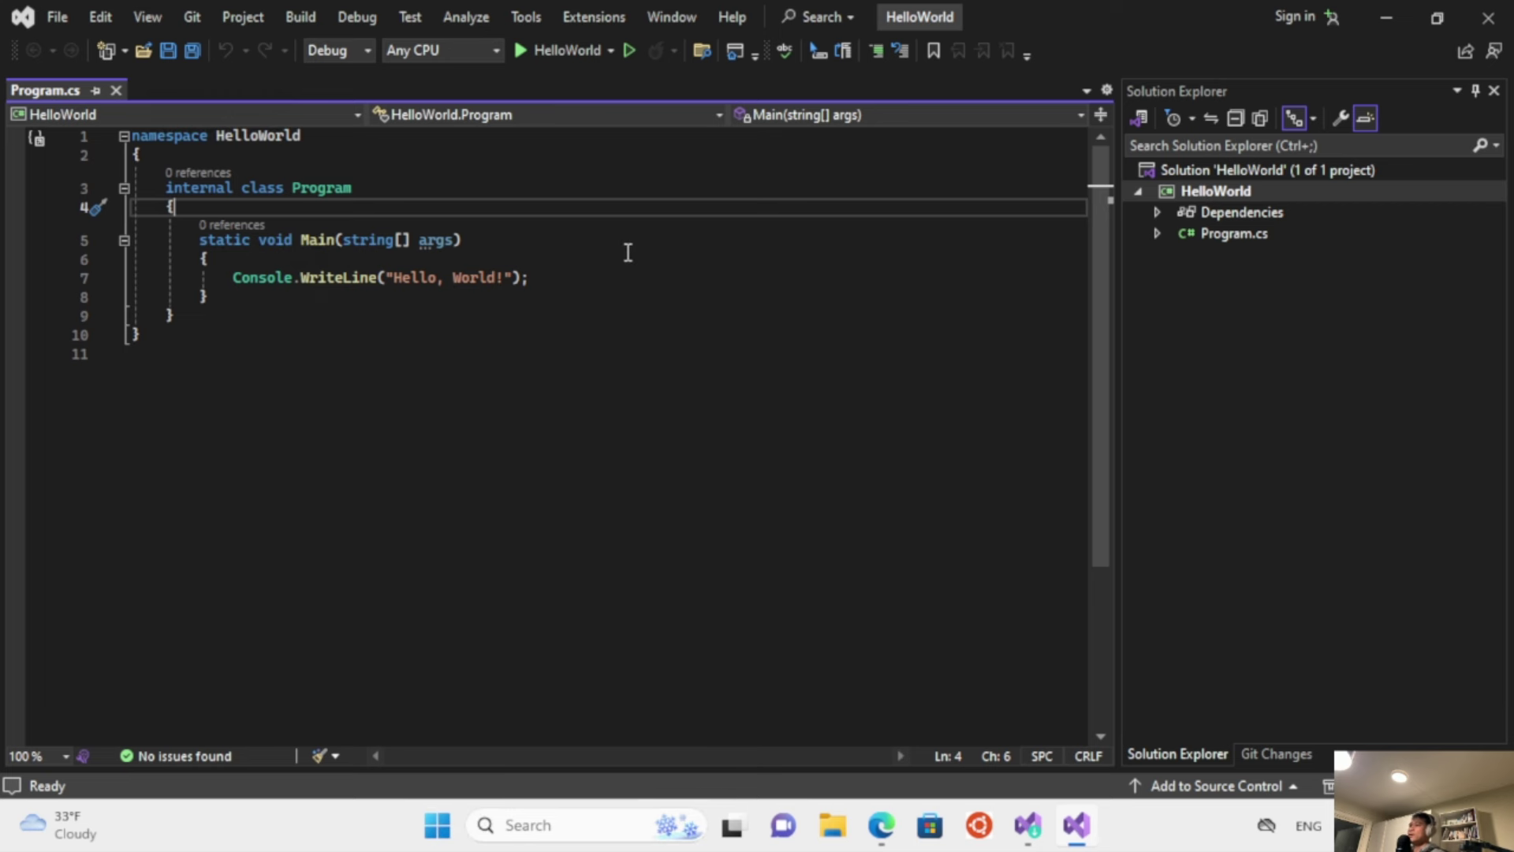
{"action": "key", "text": "F12"}
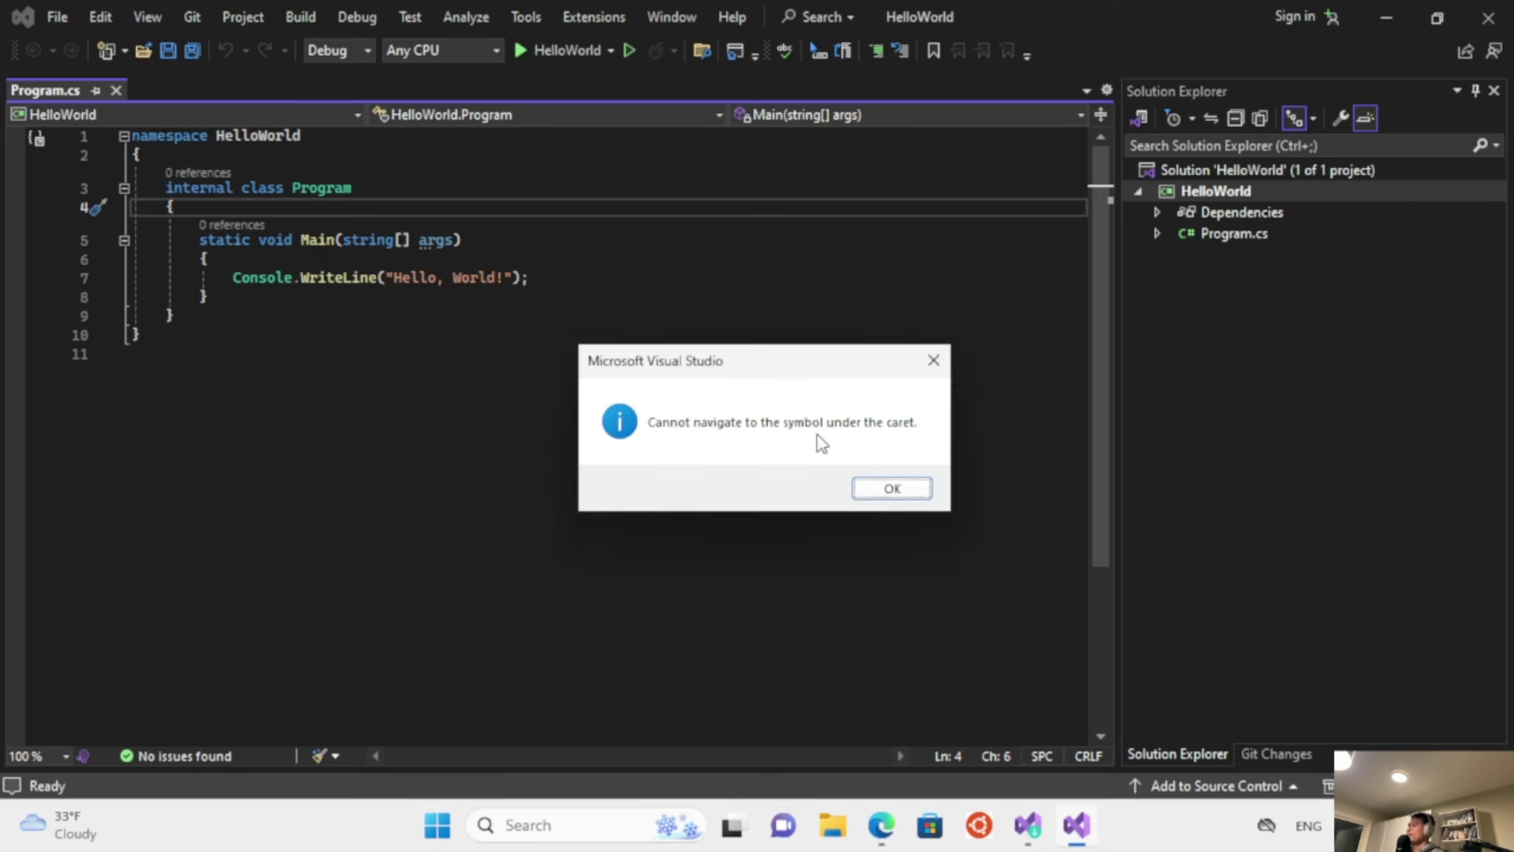
{"action": "left_click", "coordinate": [889, 486]}
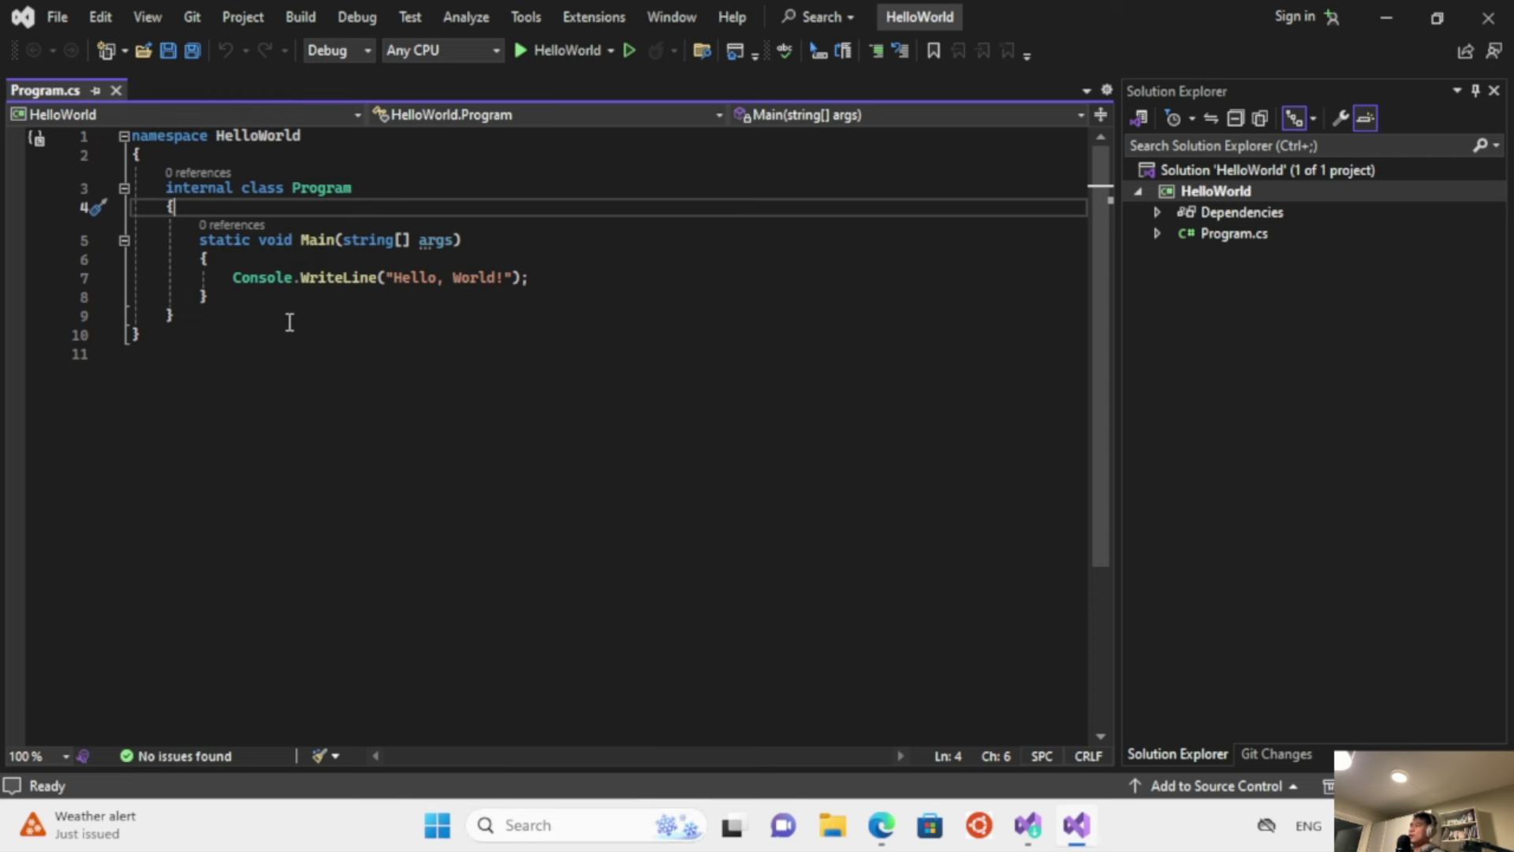
{"action": "left_click", "coordinate": [205, 339]}
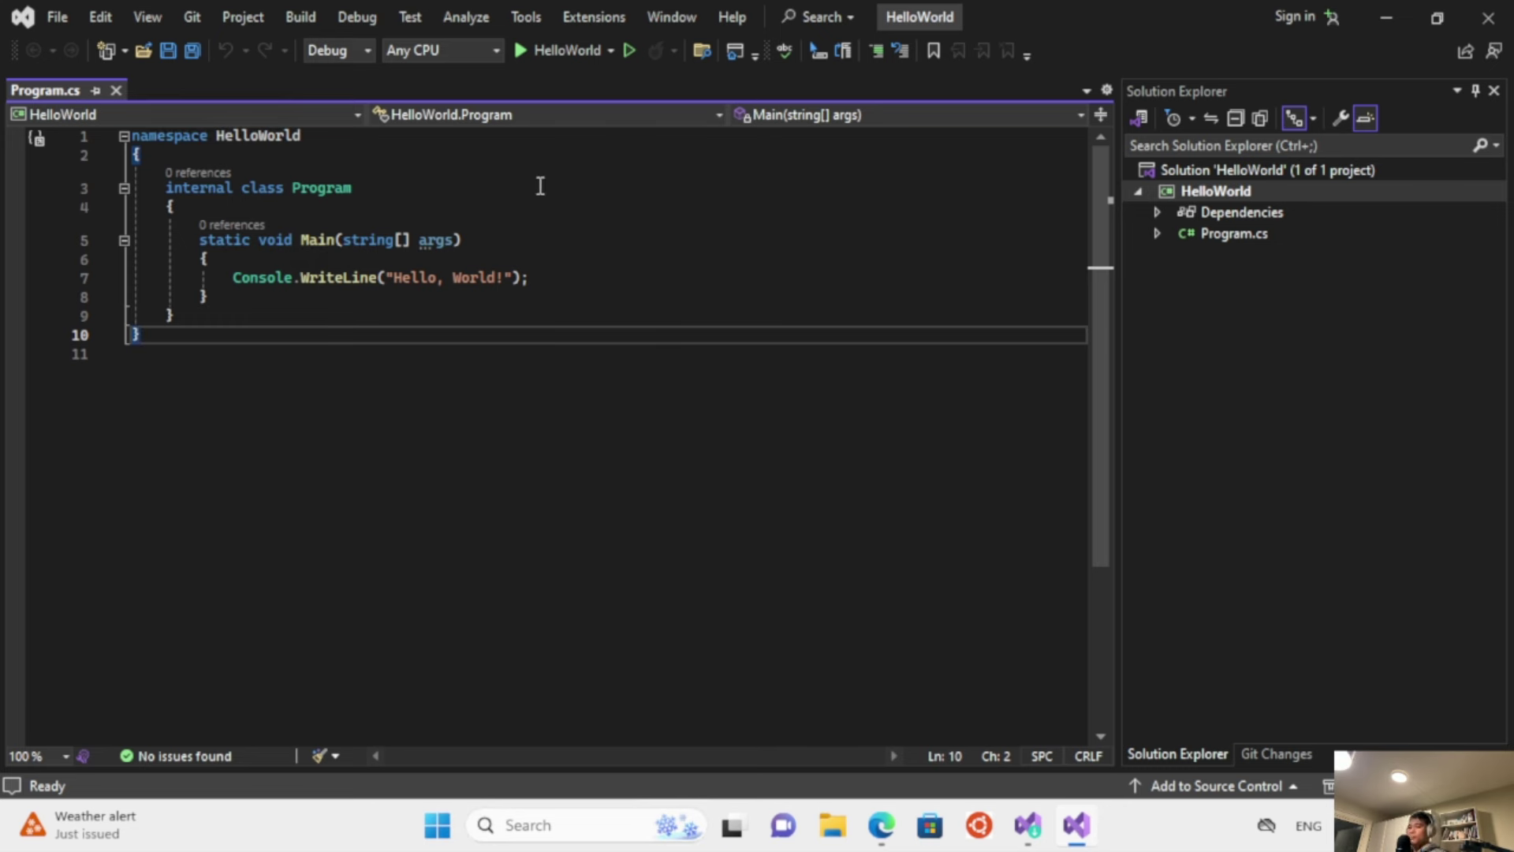
Examine the HelloWorld solution's structure and preview the HelloWorld project file.
{"action": "left_click", "coordinate": [1198, 174]}
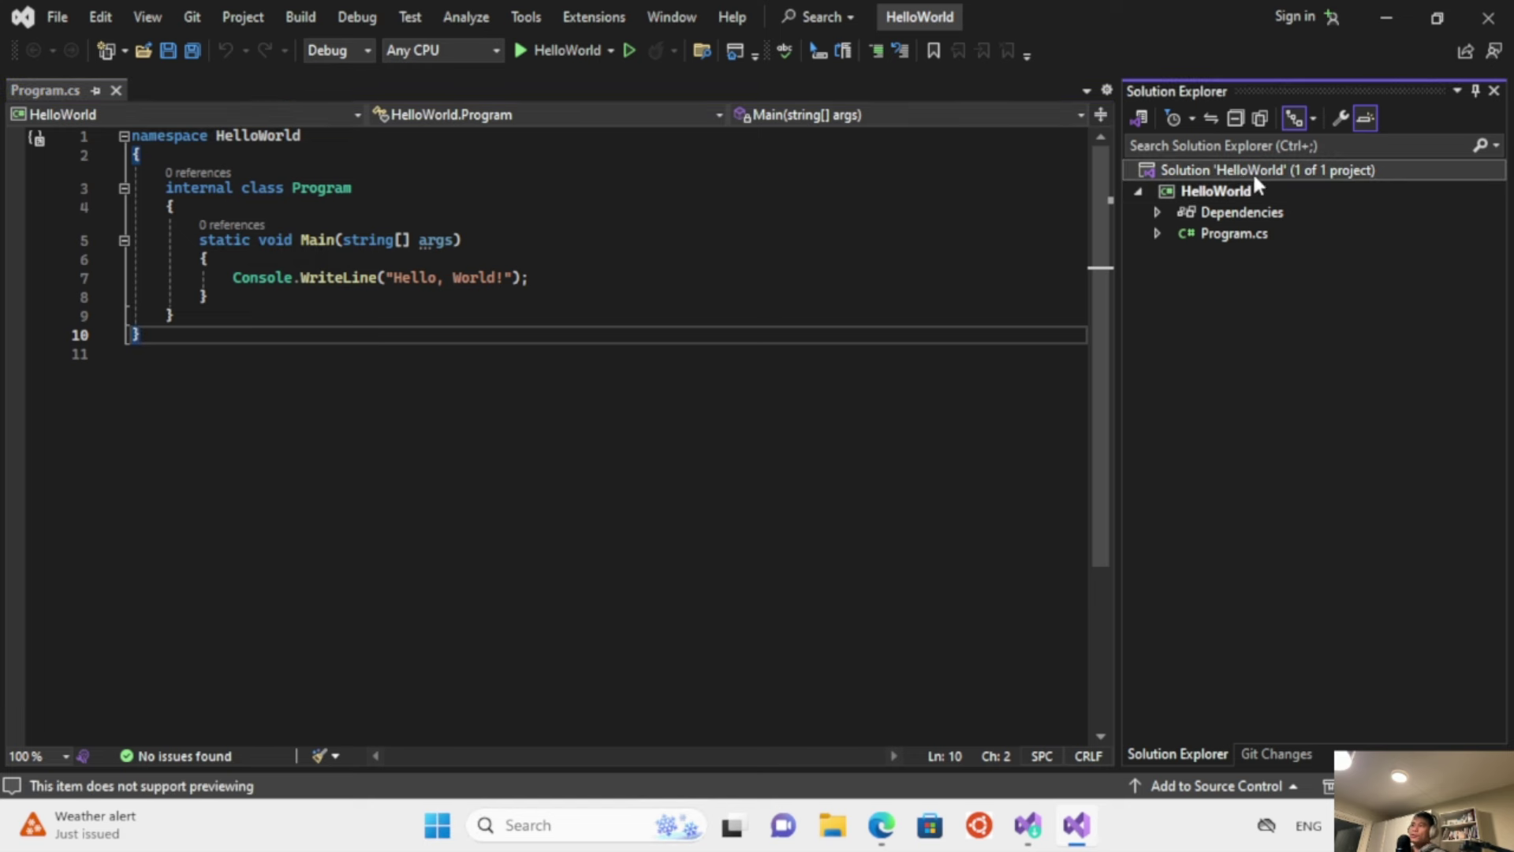
{"action": "left_click", "coordinate": [1180, 193]}
{"action": "left_click", "coordinate": [1137, 191]}
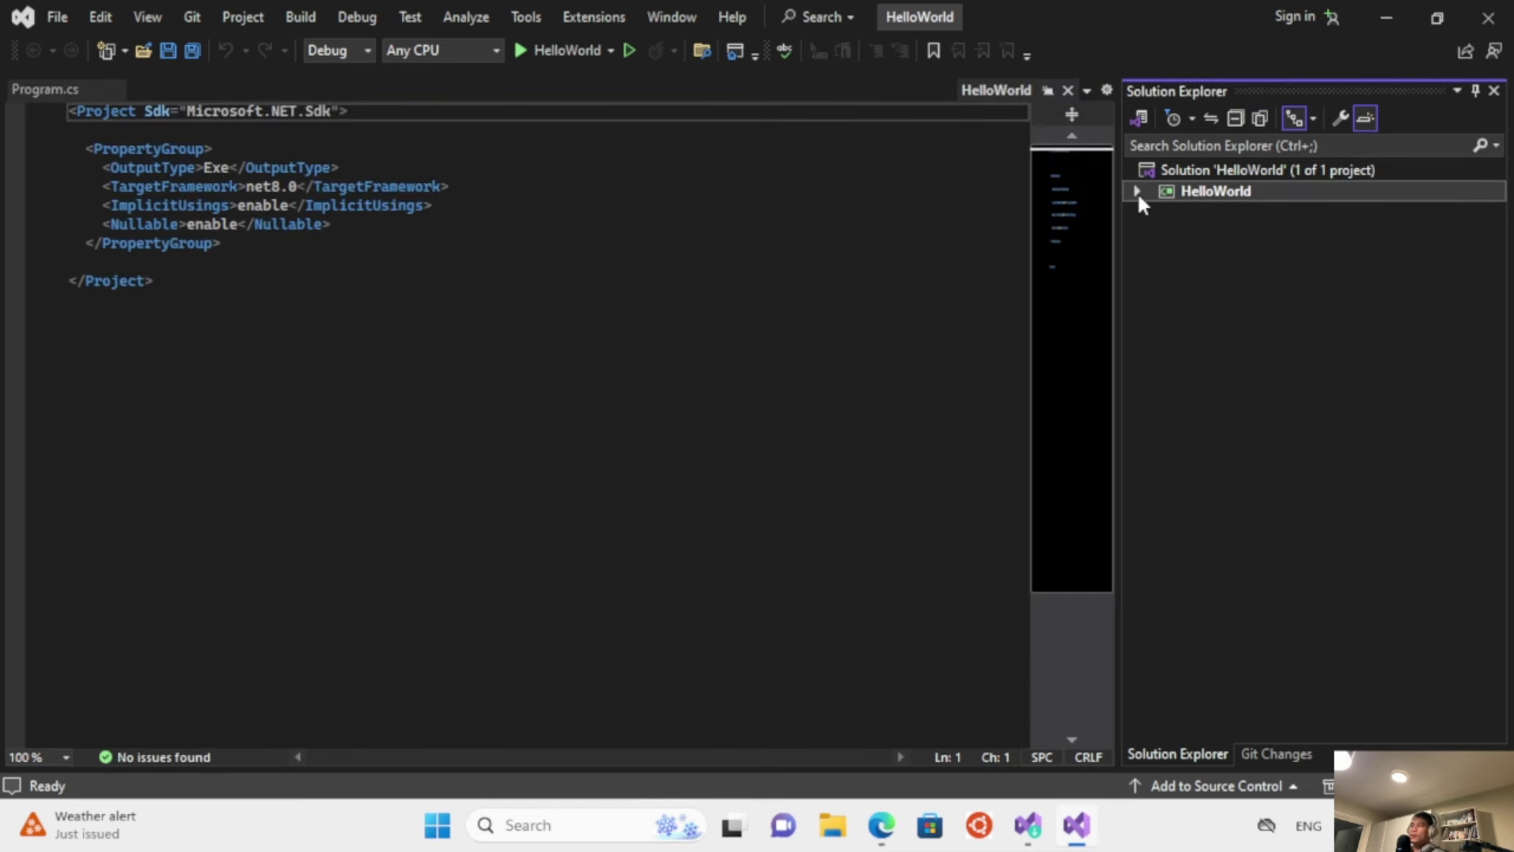
{"action": "left_click", "coordinate": [1137, 191]}
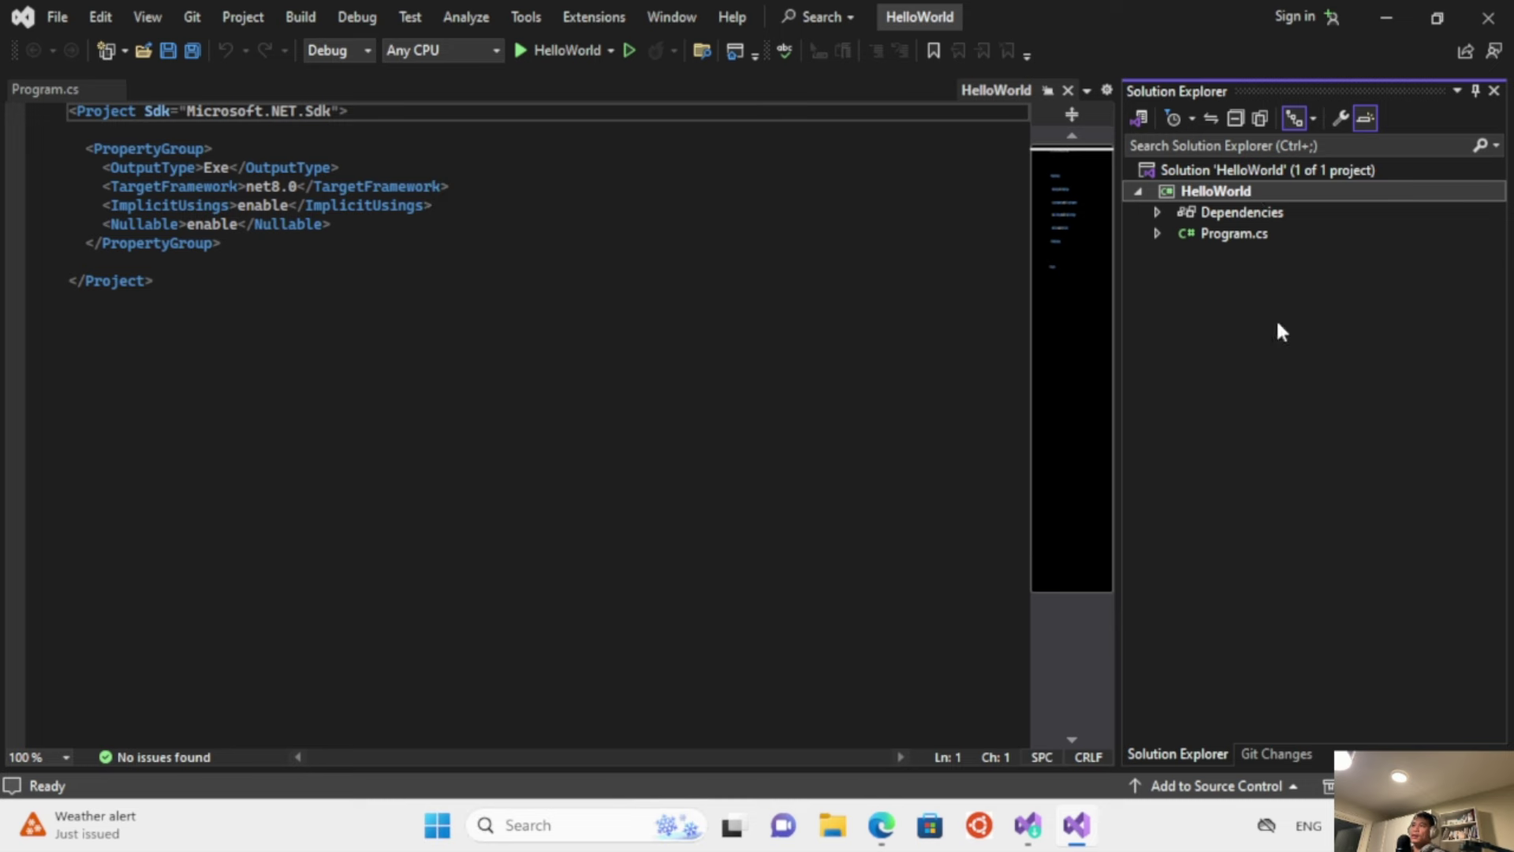
Add a new project to the HelloWorld solution from the C# Class Library template and proceed to its configuration.
{"action": "right_click", "coordinate": [1204, 167]}
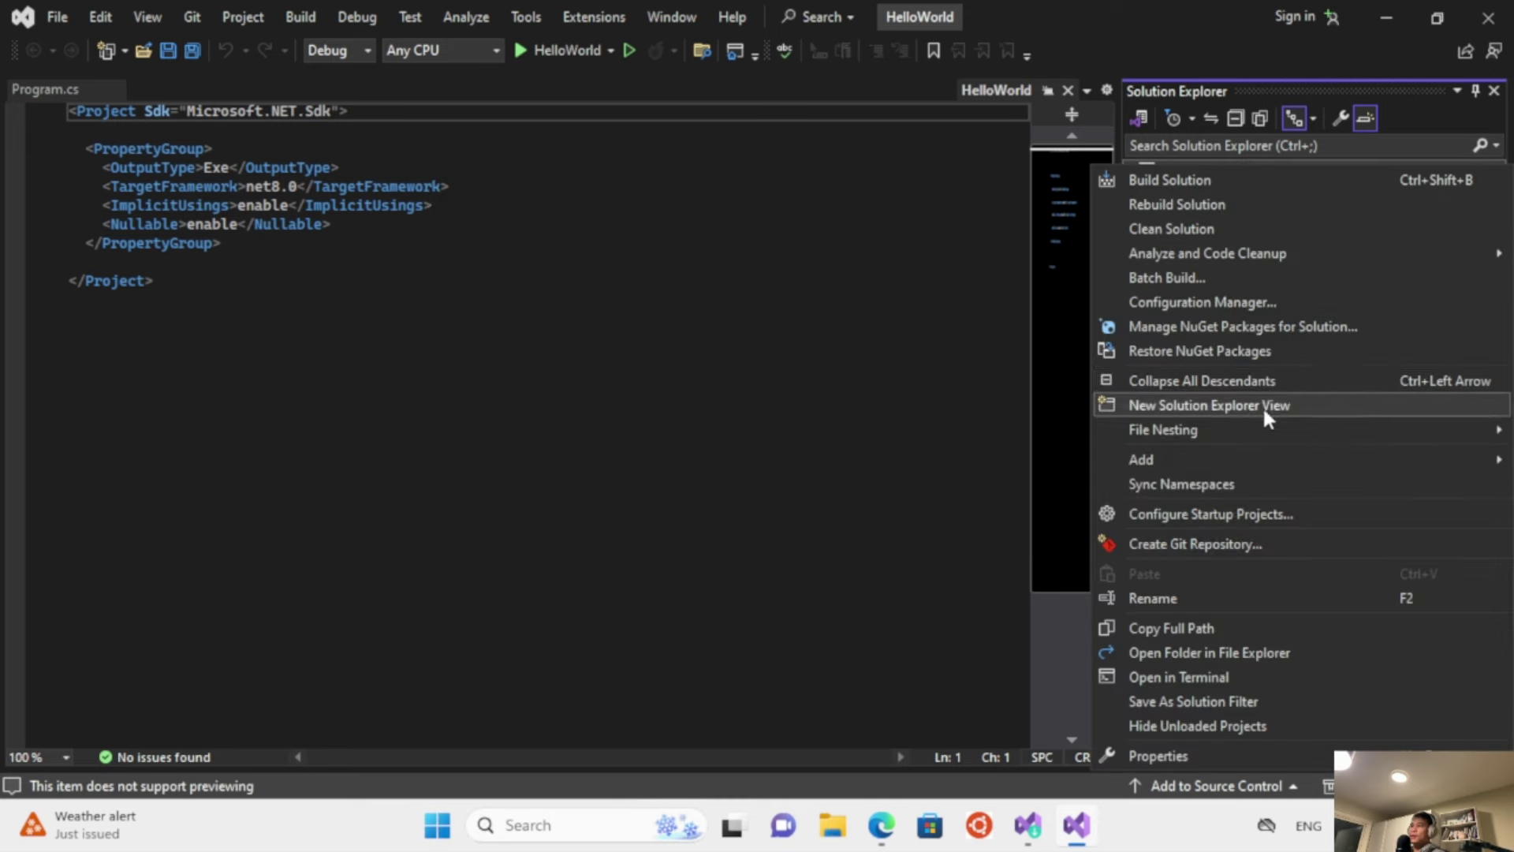
{"action": "mouse_move", "coordinate": [1203, 459]}
{"action": "left_click", "coordinate": [933, 465]}
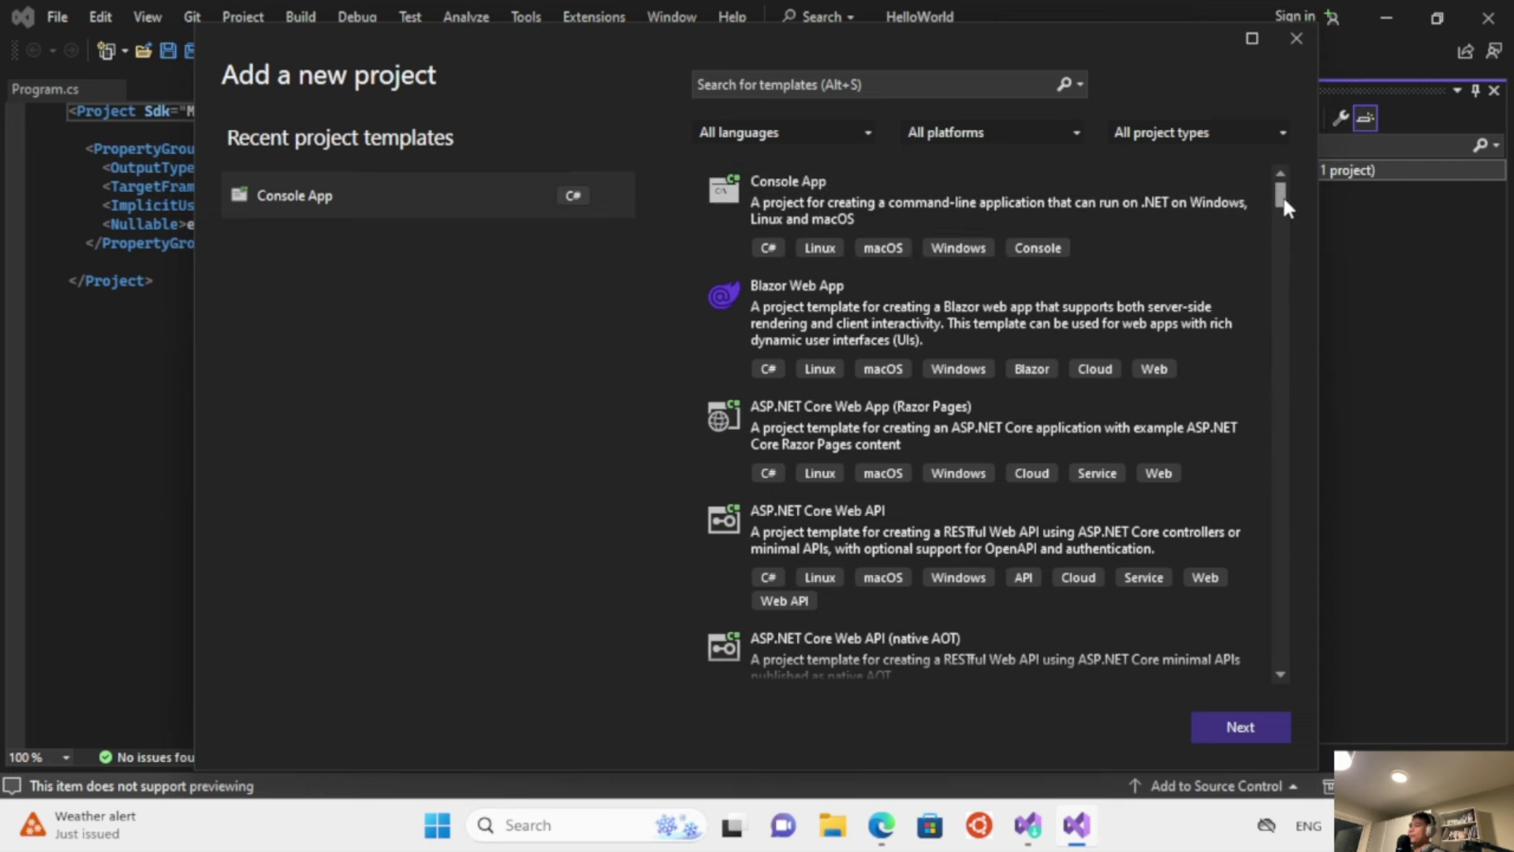
{"action": "scroll", "coordinate": [1282, 196], "scroll_direction": "down", "scroll_amount": 1}
{"action": "scroll", "coordinate": [1283, 196], "scroll_direction": "up", "scroll_amount": 1}
{"action": "left_click_drag", "start_coordinate": [1281, 195], "coordinate": [1282, 210]}
{"action": "left_click", "coordinate": [939, 480]}
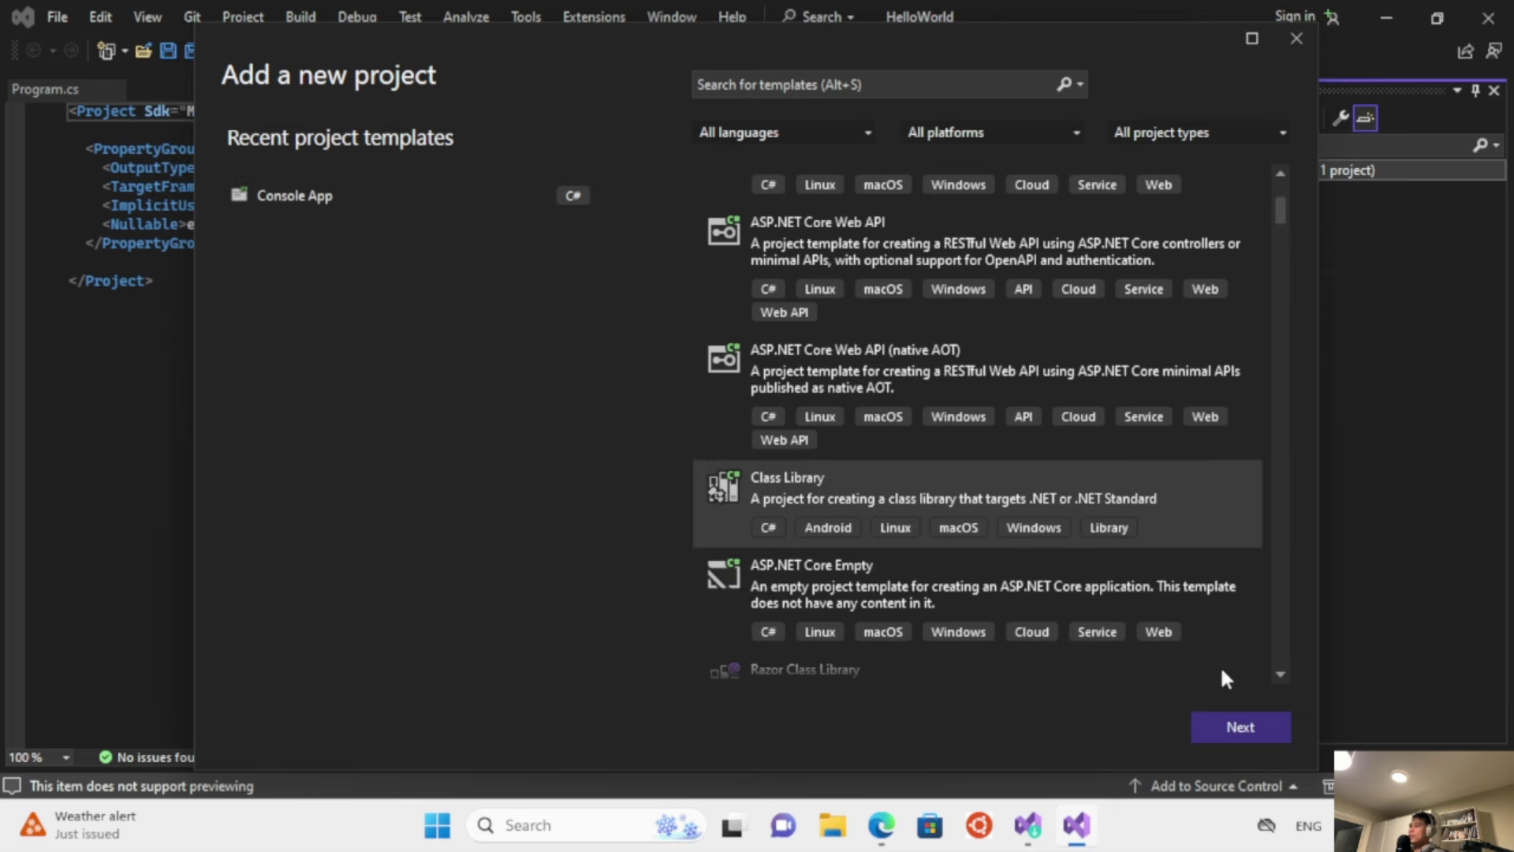
{"action": "left_click", "coordinate": [1243, 727]}
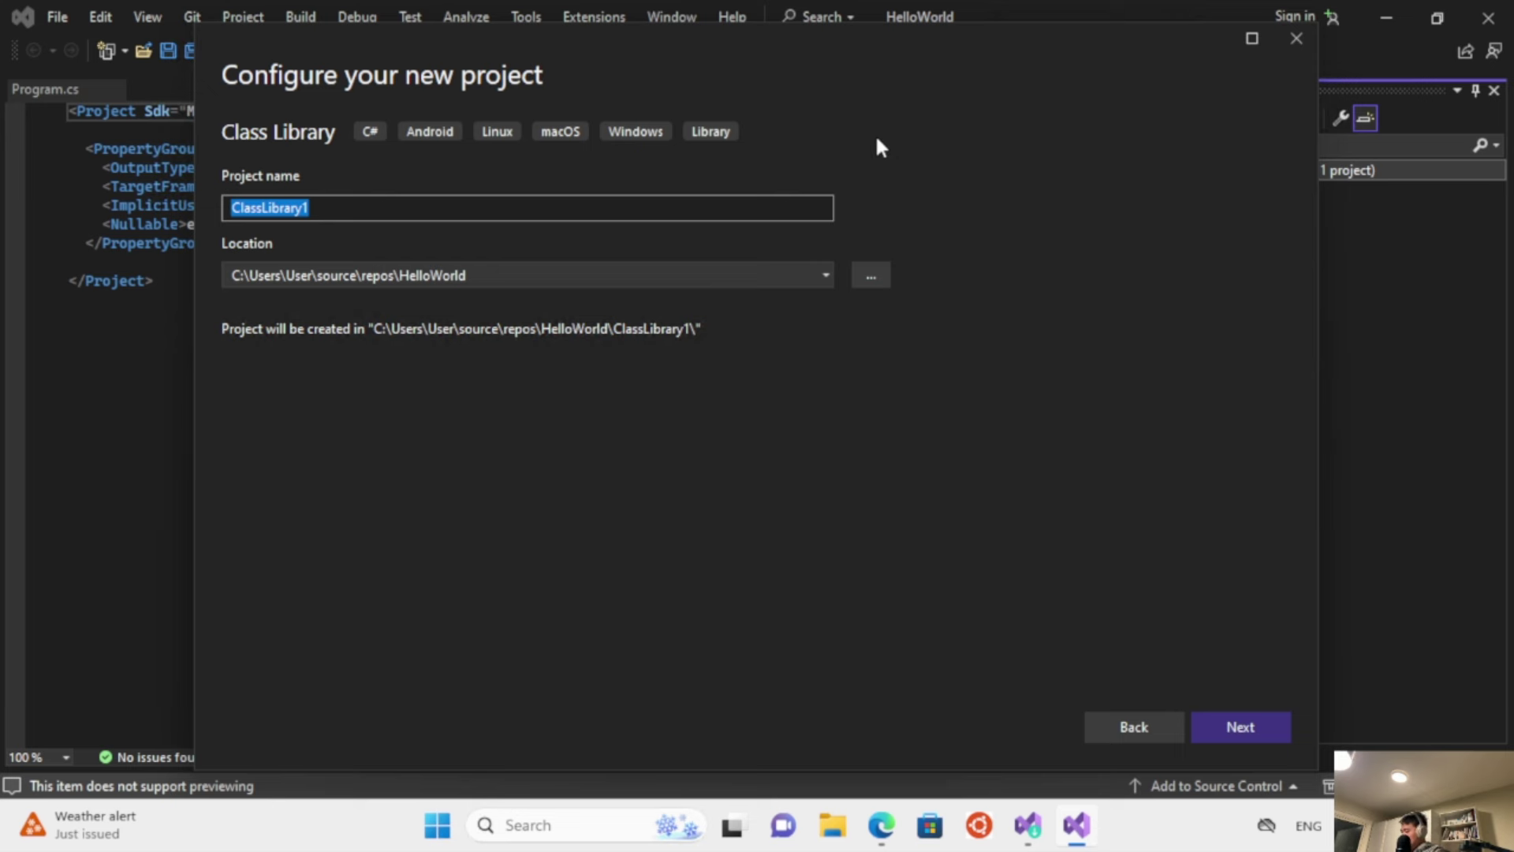
Name the class library project HelloWorldLib and create it with the .NET 8.0 (Long Term Support) framework.
{"action": "type", "text": "Ho"}
{"action": "key", "text": "BackSpace"}
{"action": "type", "text": "ello"}
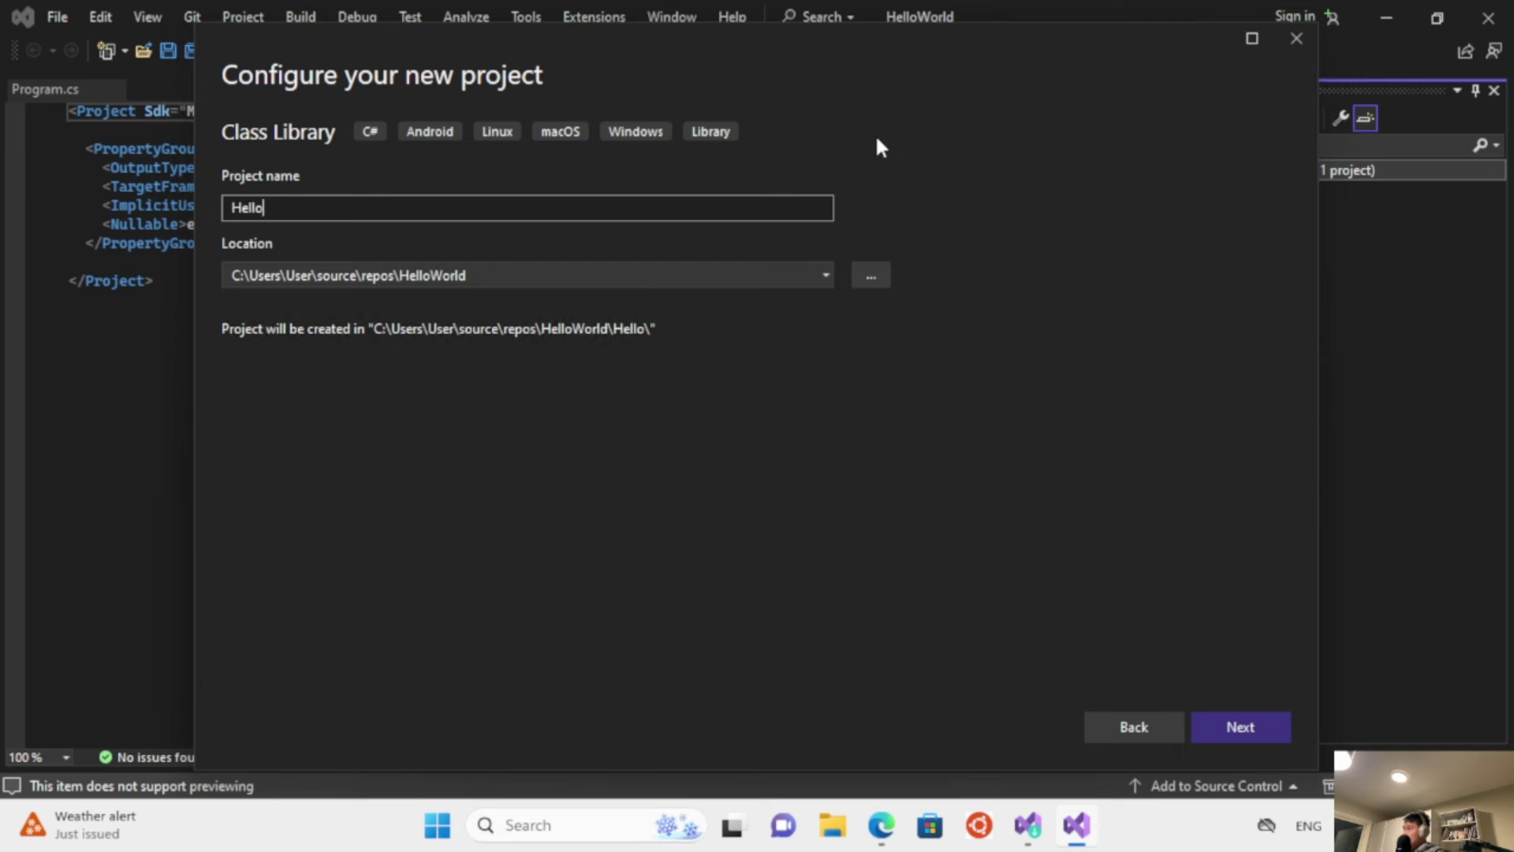
{"action": "type", "text": "World"}
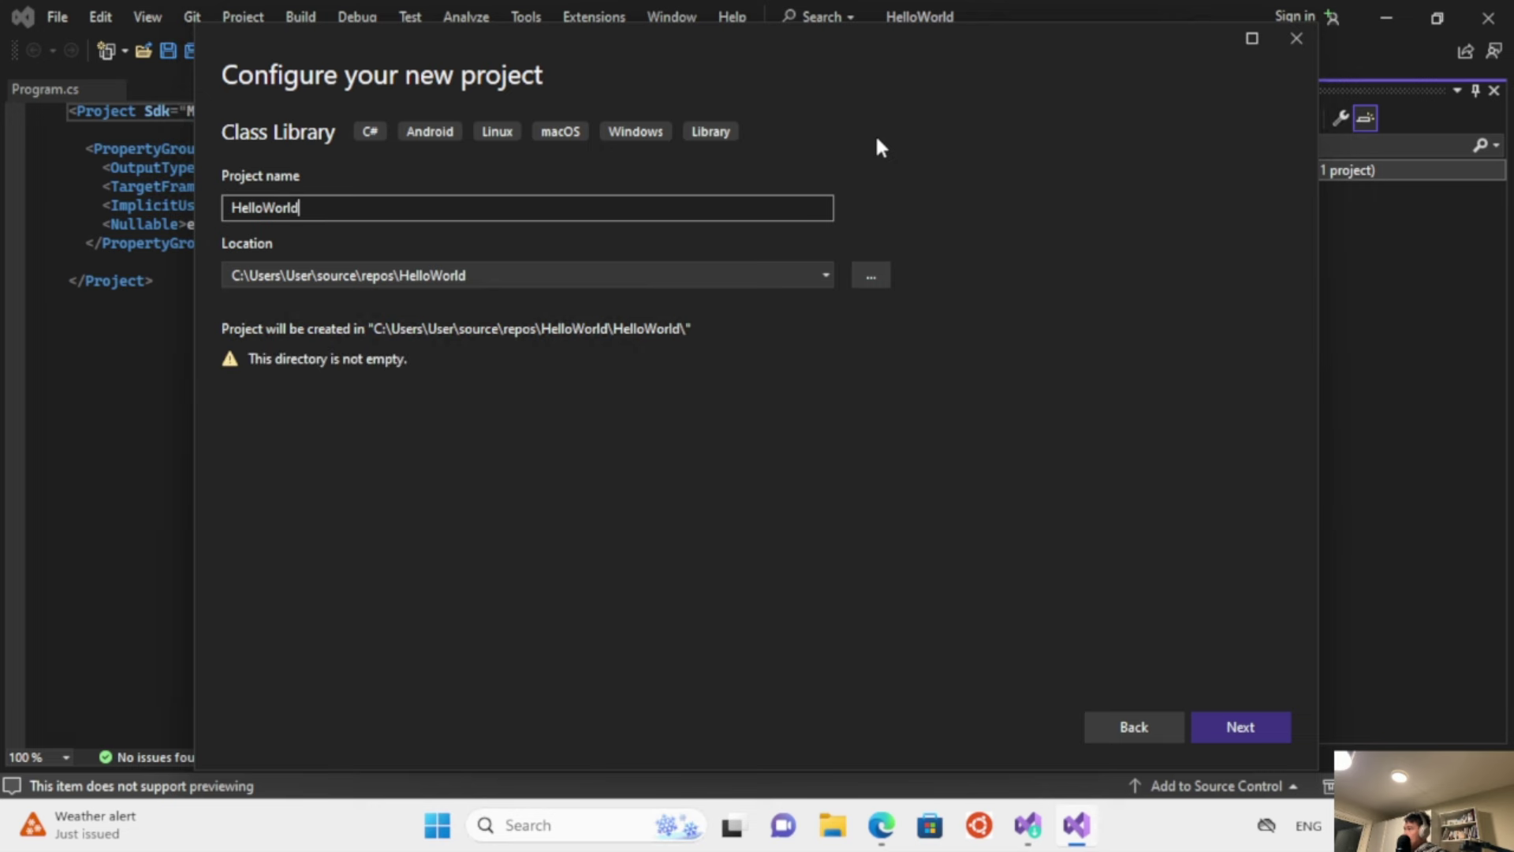
{"action": "type", "text": "L"}
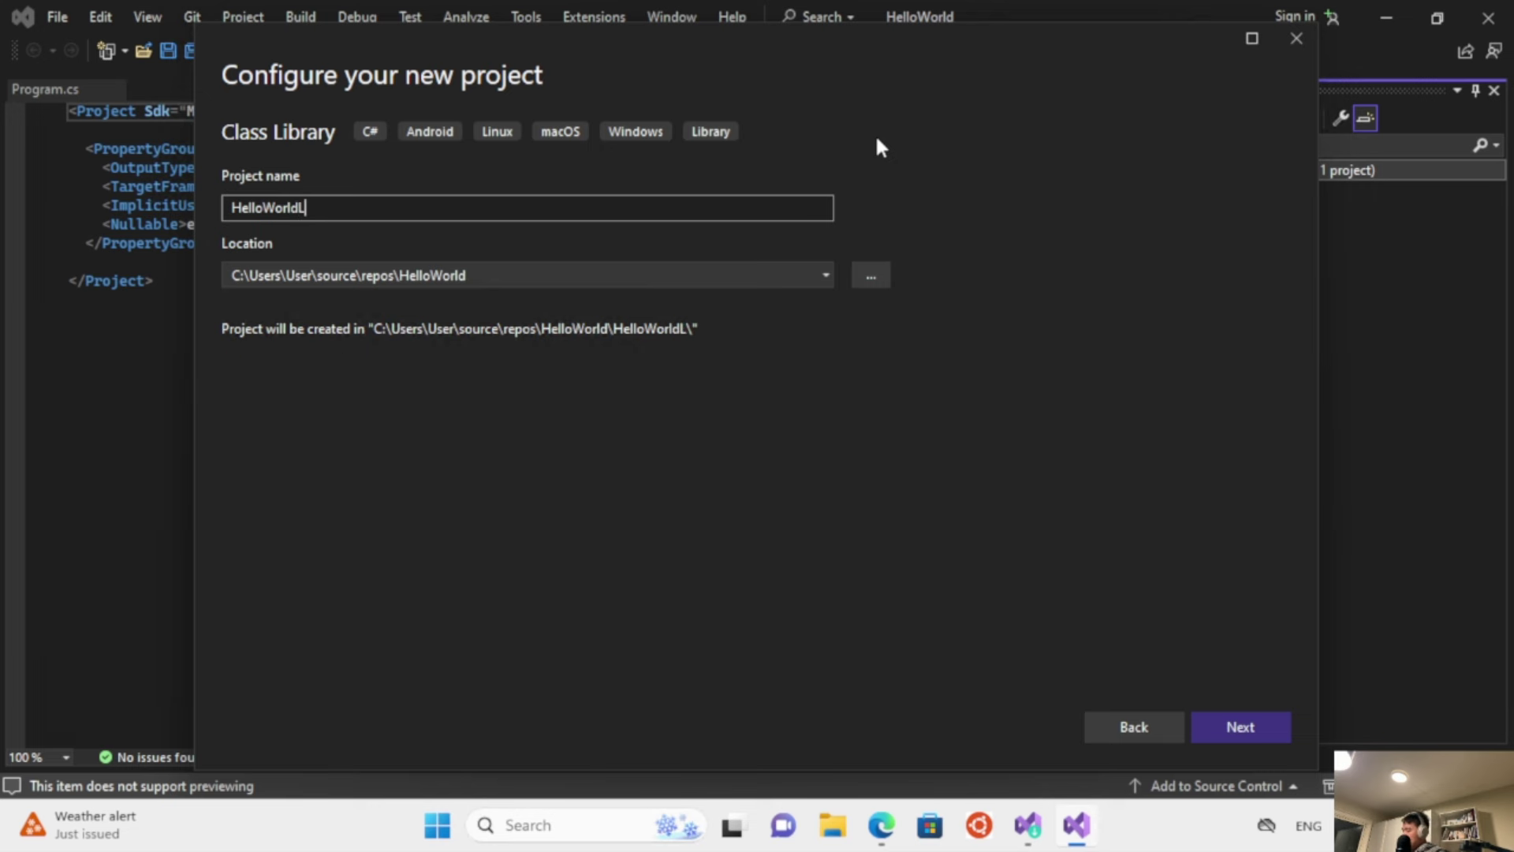
{"action": "type", "text": "ib"}
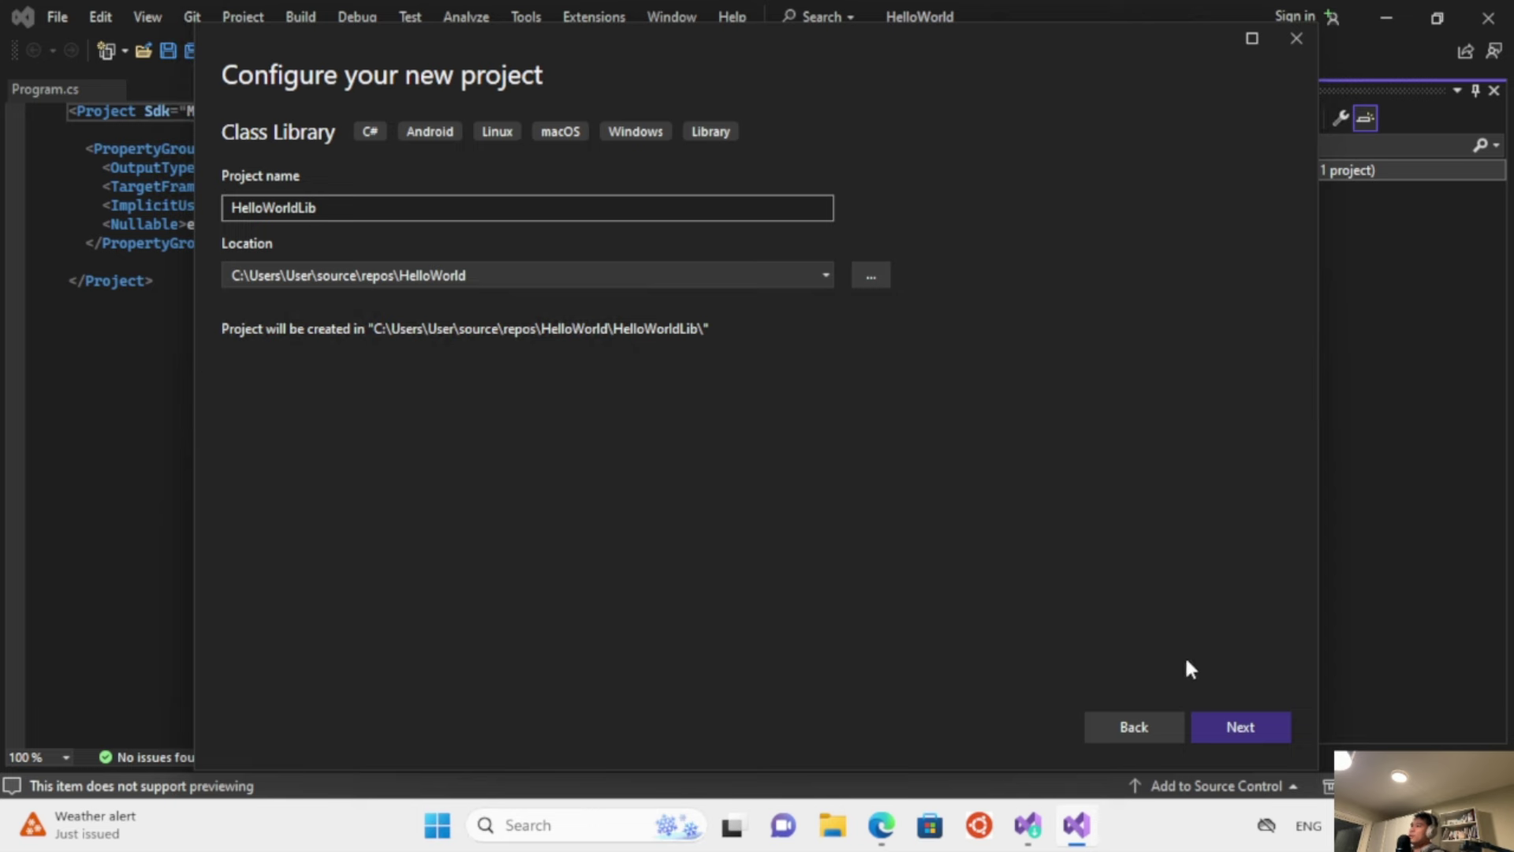
{"action": "left_click", "coordinate": [1220, 721]}
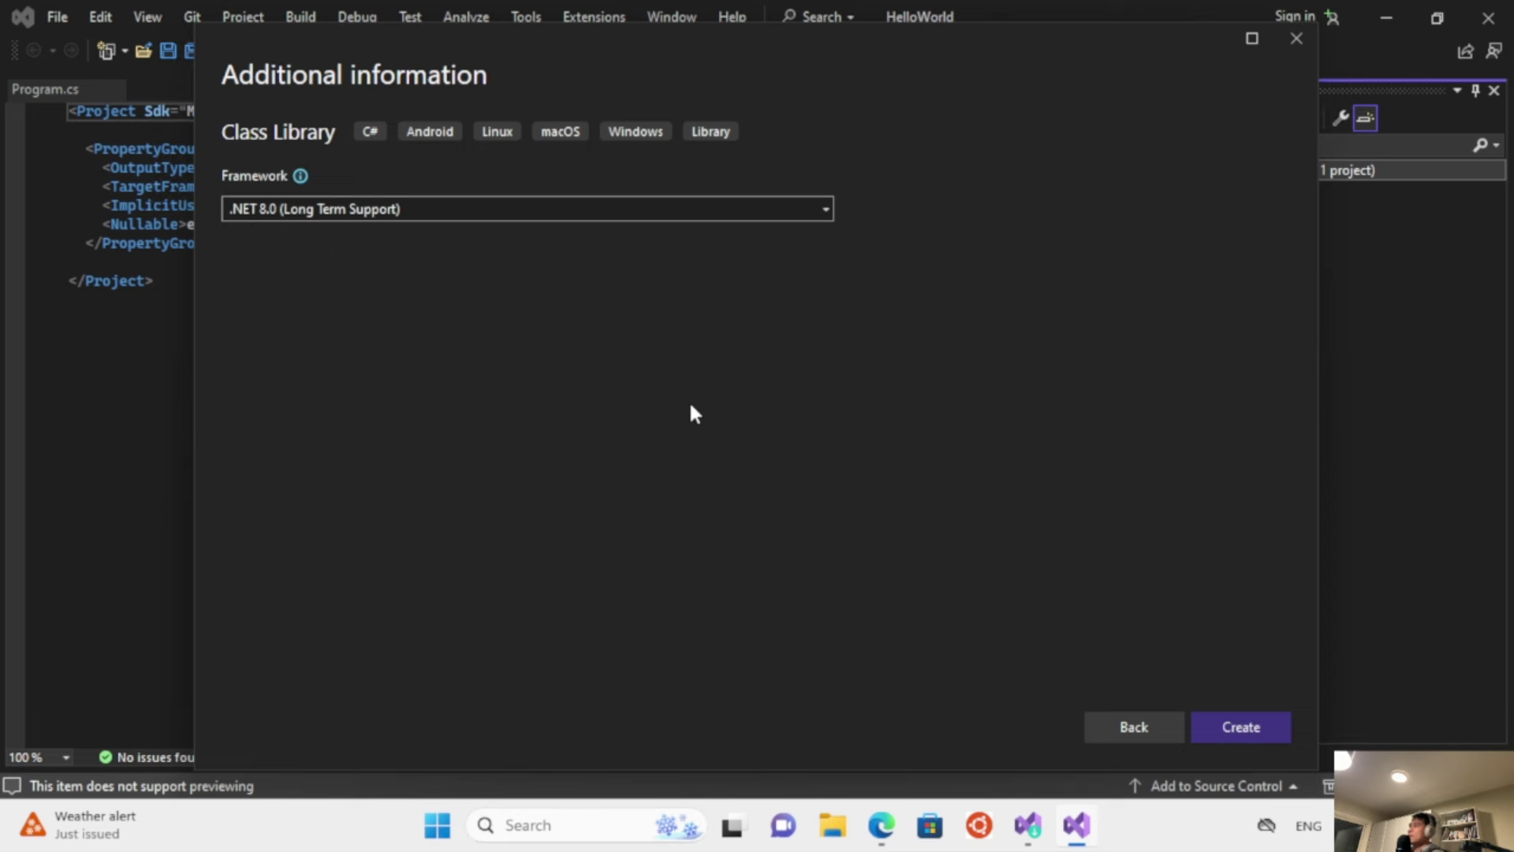
{"action": "left_click", "coordinate": [1238, 728]}
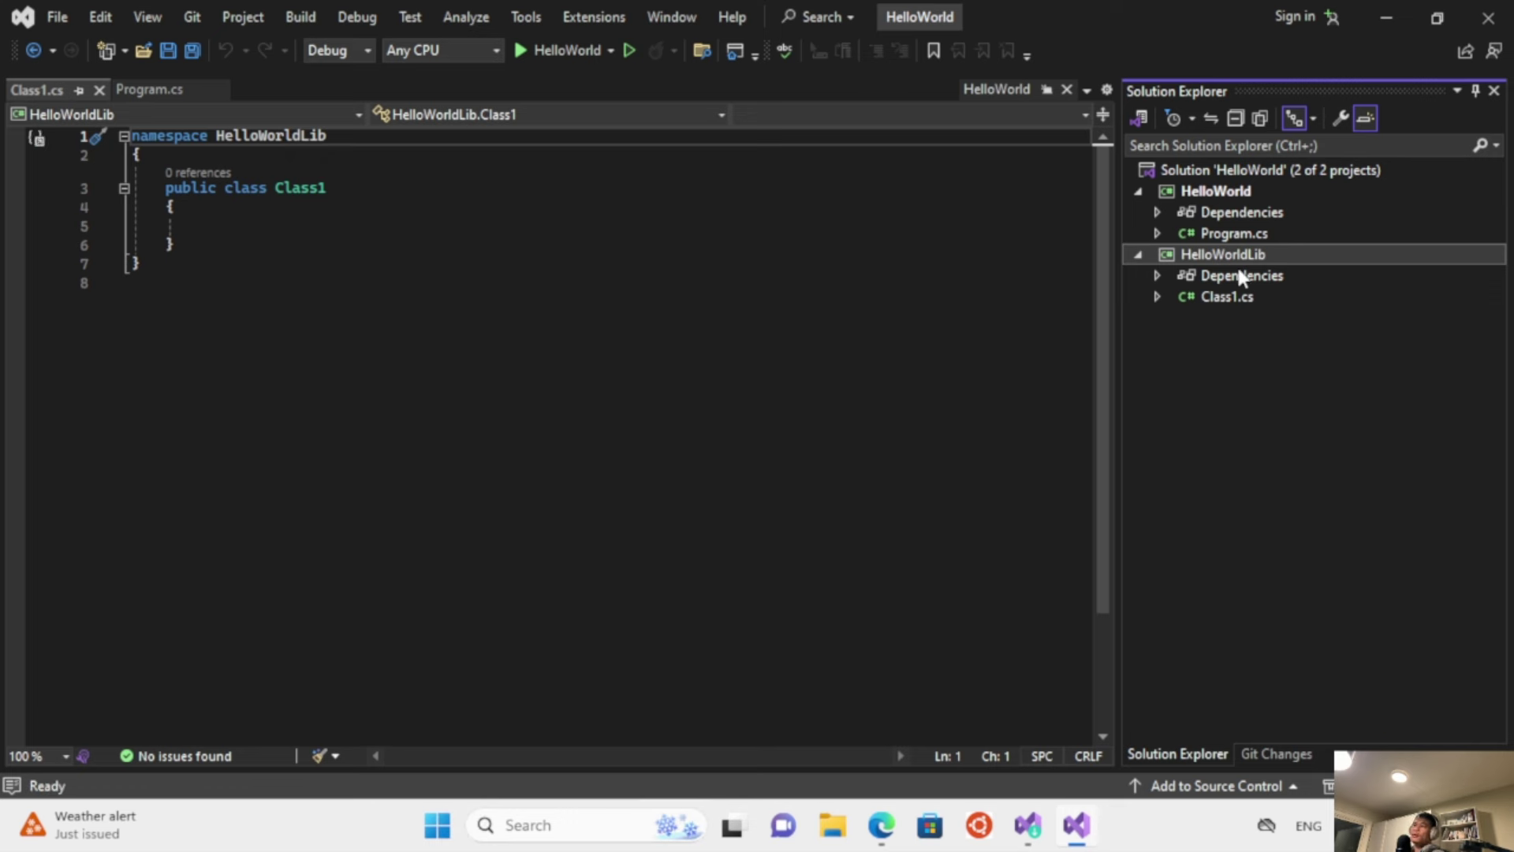
Set HelloWorldLib as the startup project and try to start debugging it.
{"action": "left_click", "coordinate": [1222, 197]}
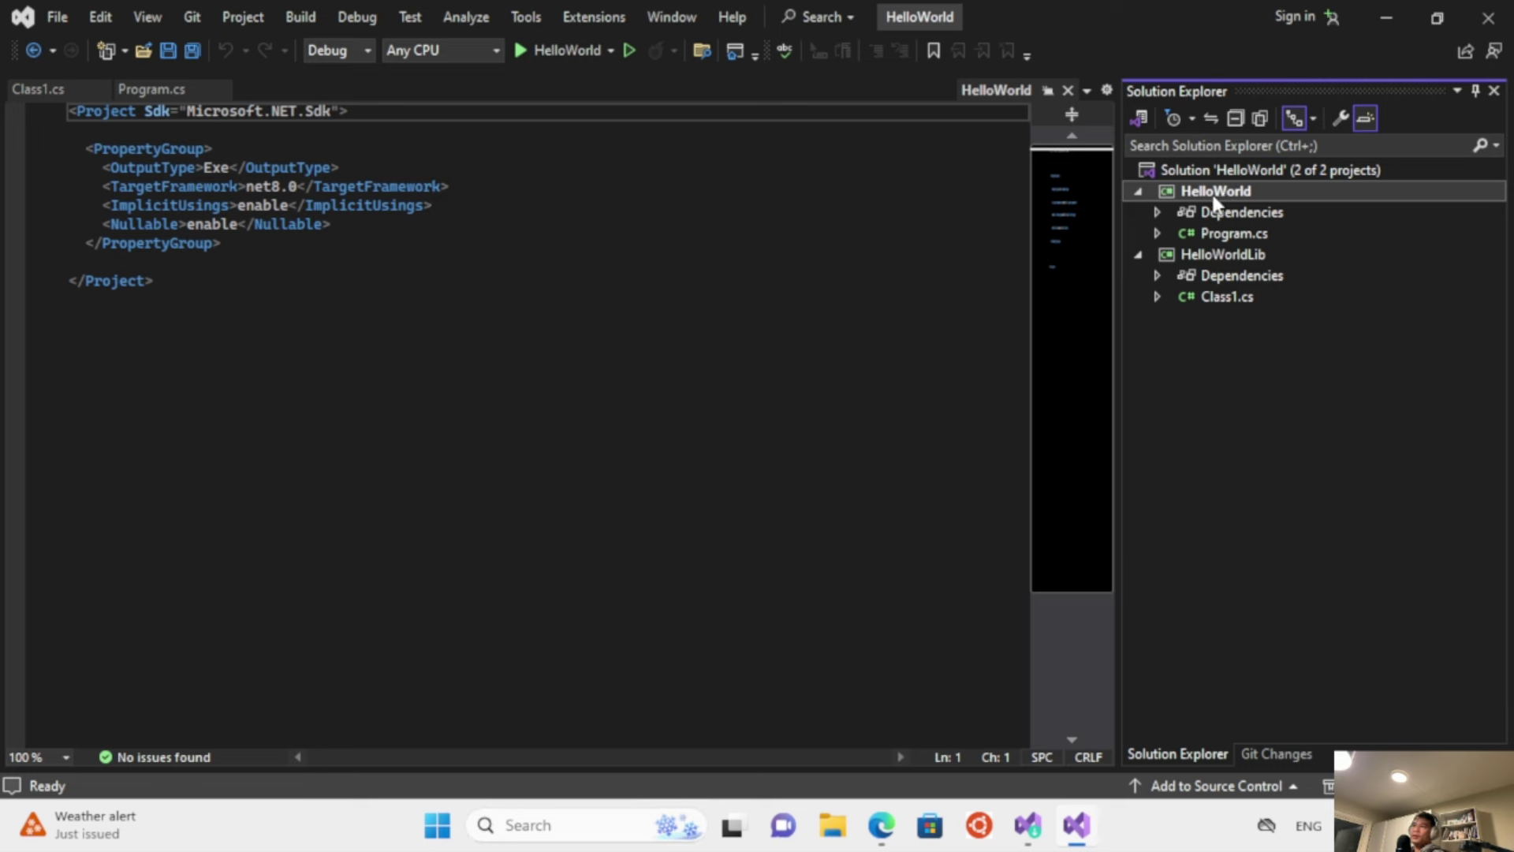
{"action": "right_click", "coordinate": [1246, 259]}
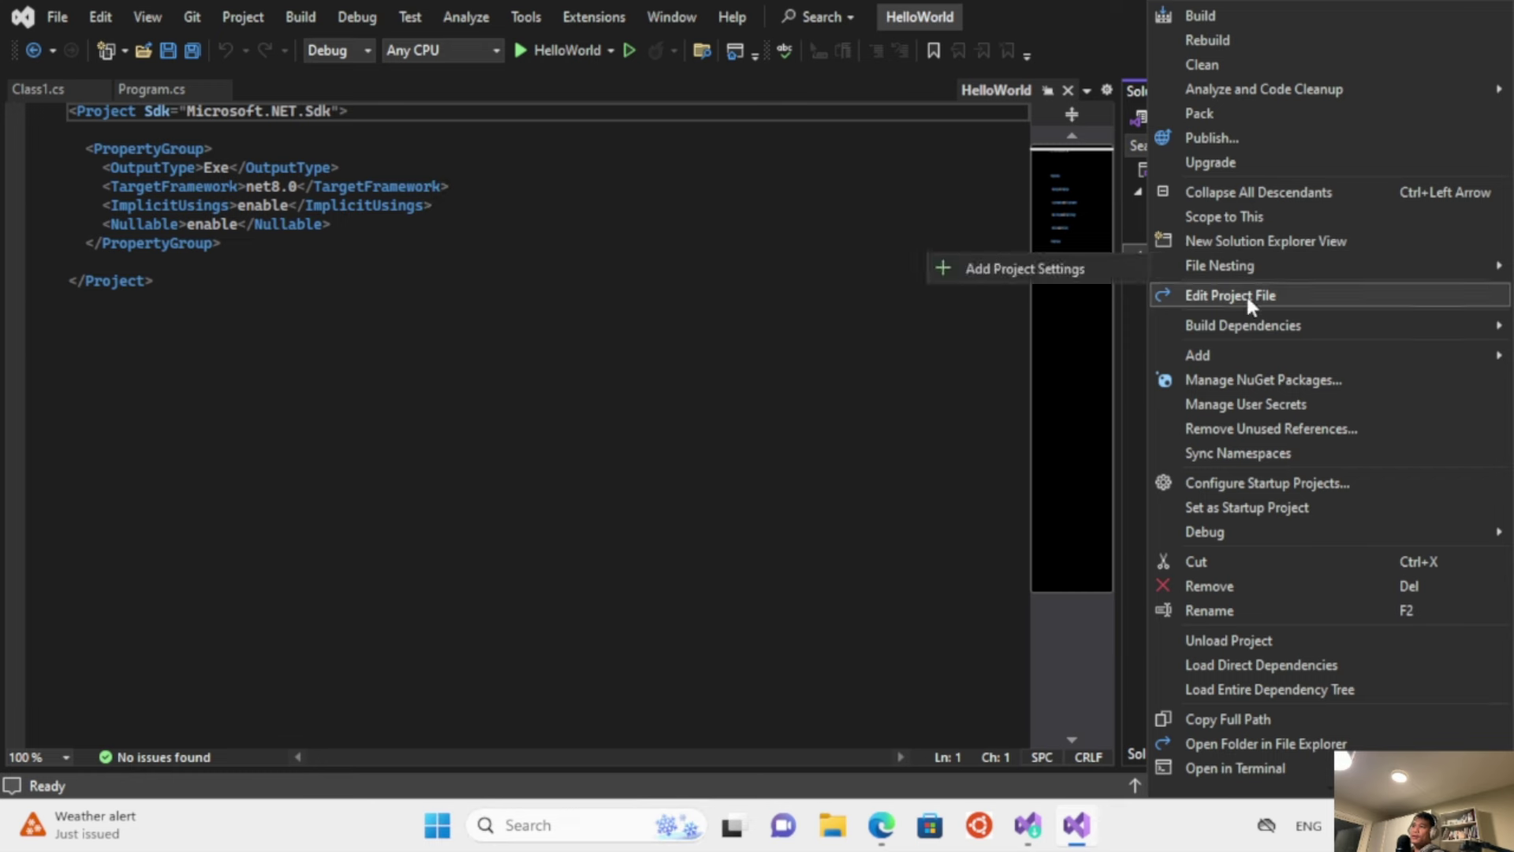
{"action": "left_click", "coordinate": [1257, 507]}
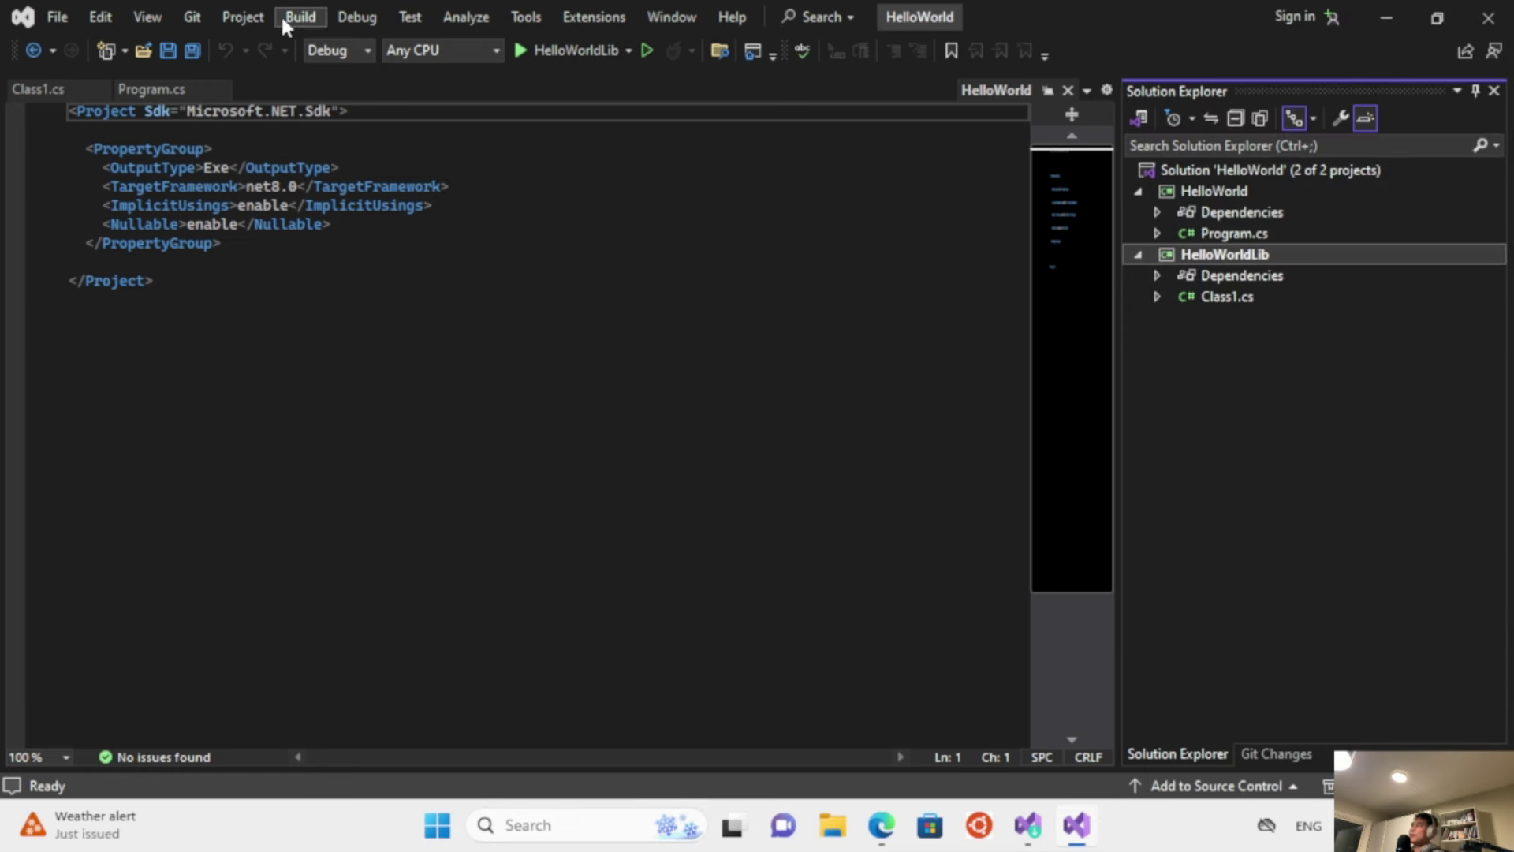
{"action": "left_click", "coordinate": [357, 17]}
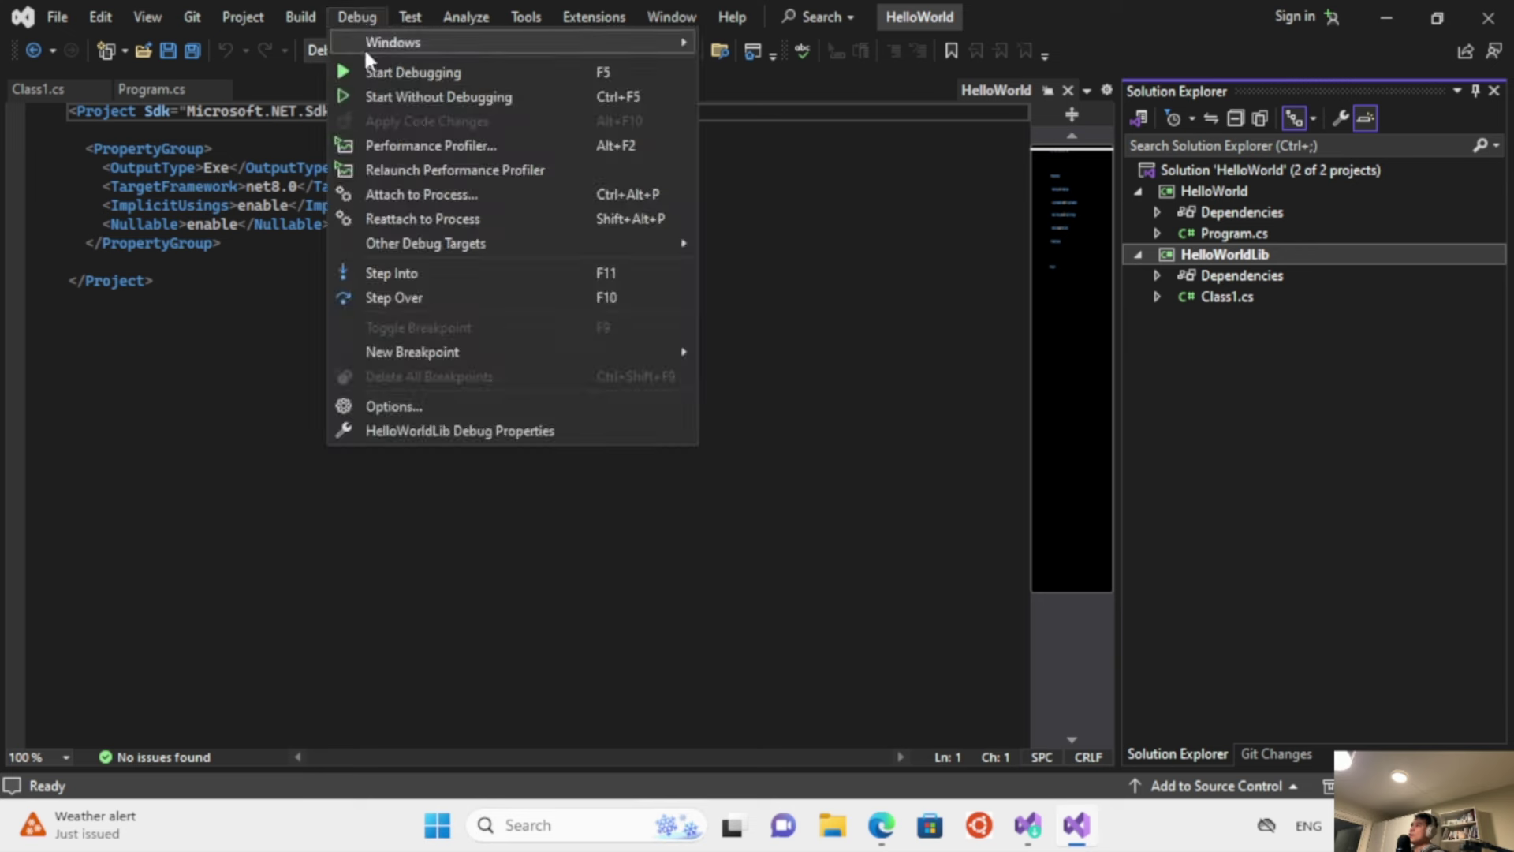
{"action": "left_click", "coordinate": [413, 72]}
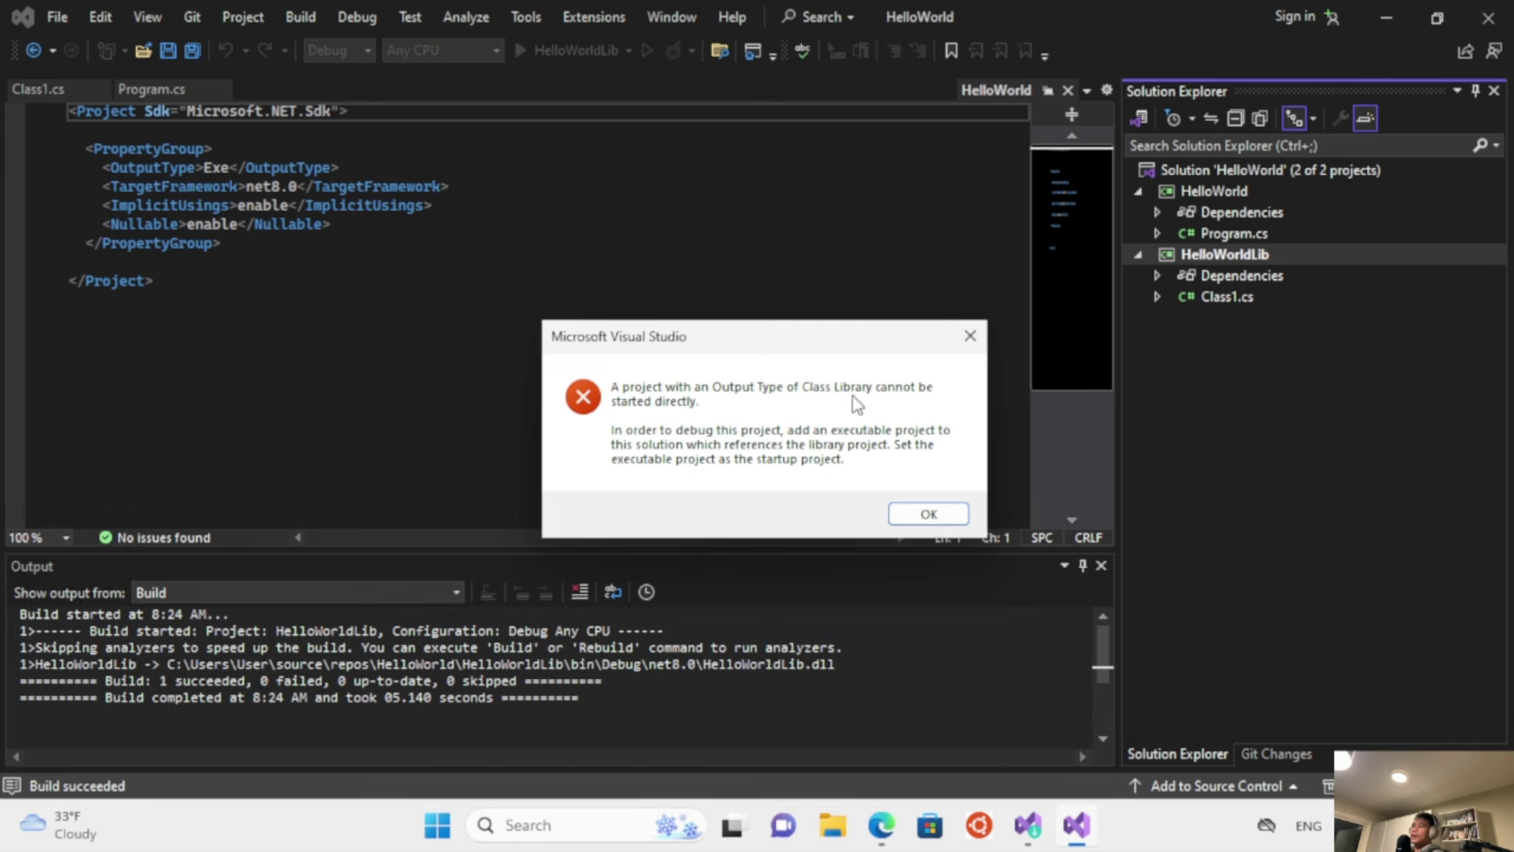
{"action": "left_click", "coordinate": [923, 514]}
Set HelloWorld as the startup project, run it with debugging, and close its console window.
{"action": "right_click", "coordinate": [1197, 191]}
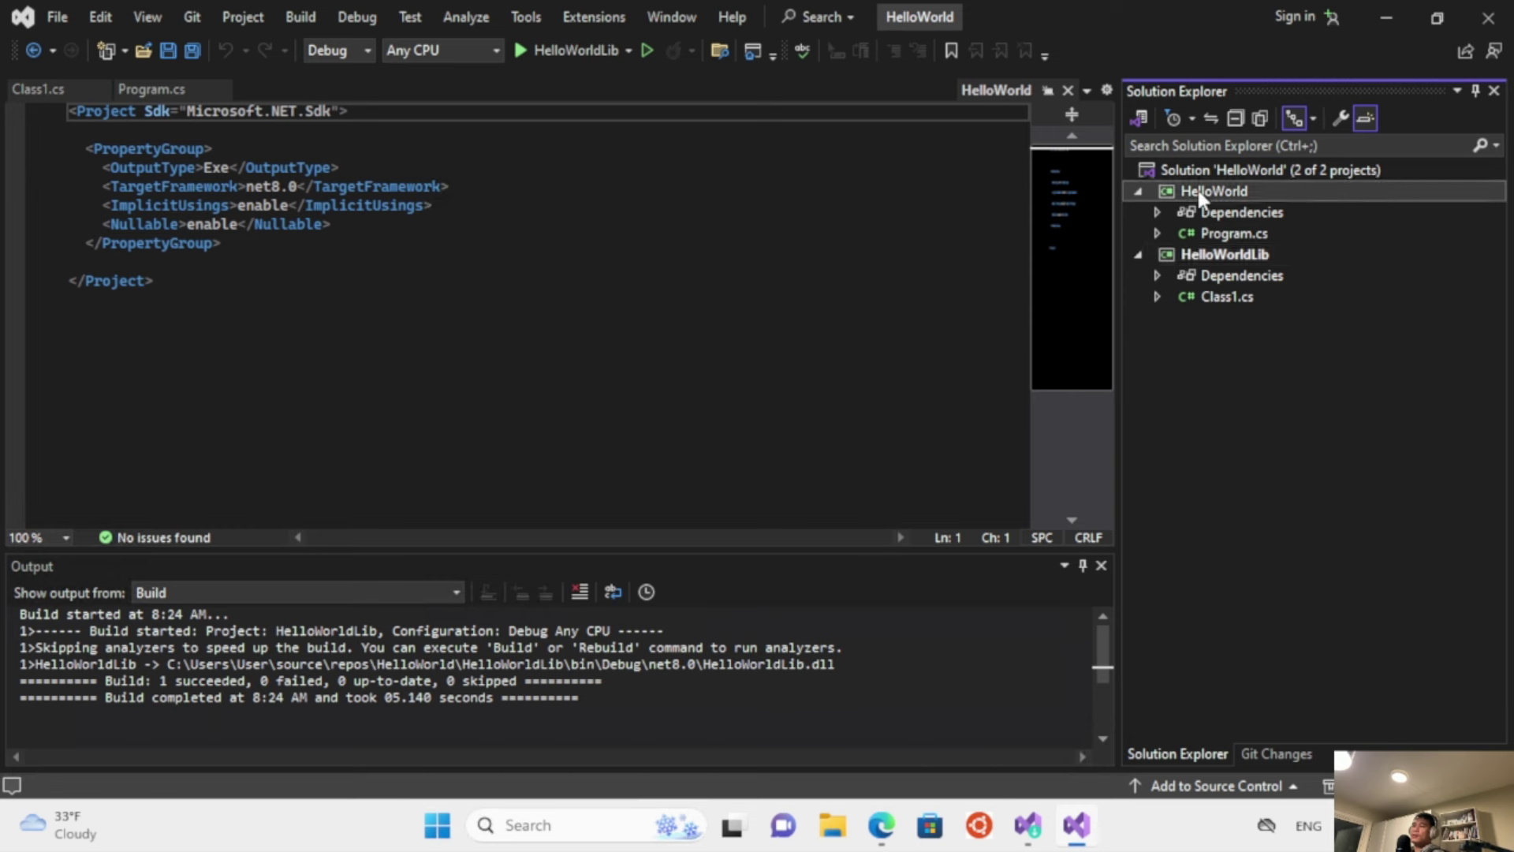
{"action": "left_click", "coordinate": [1257, 512]}
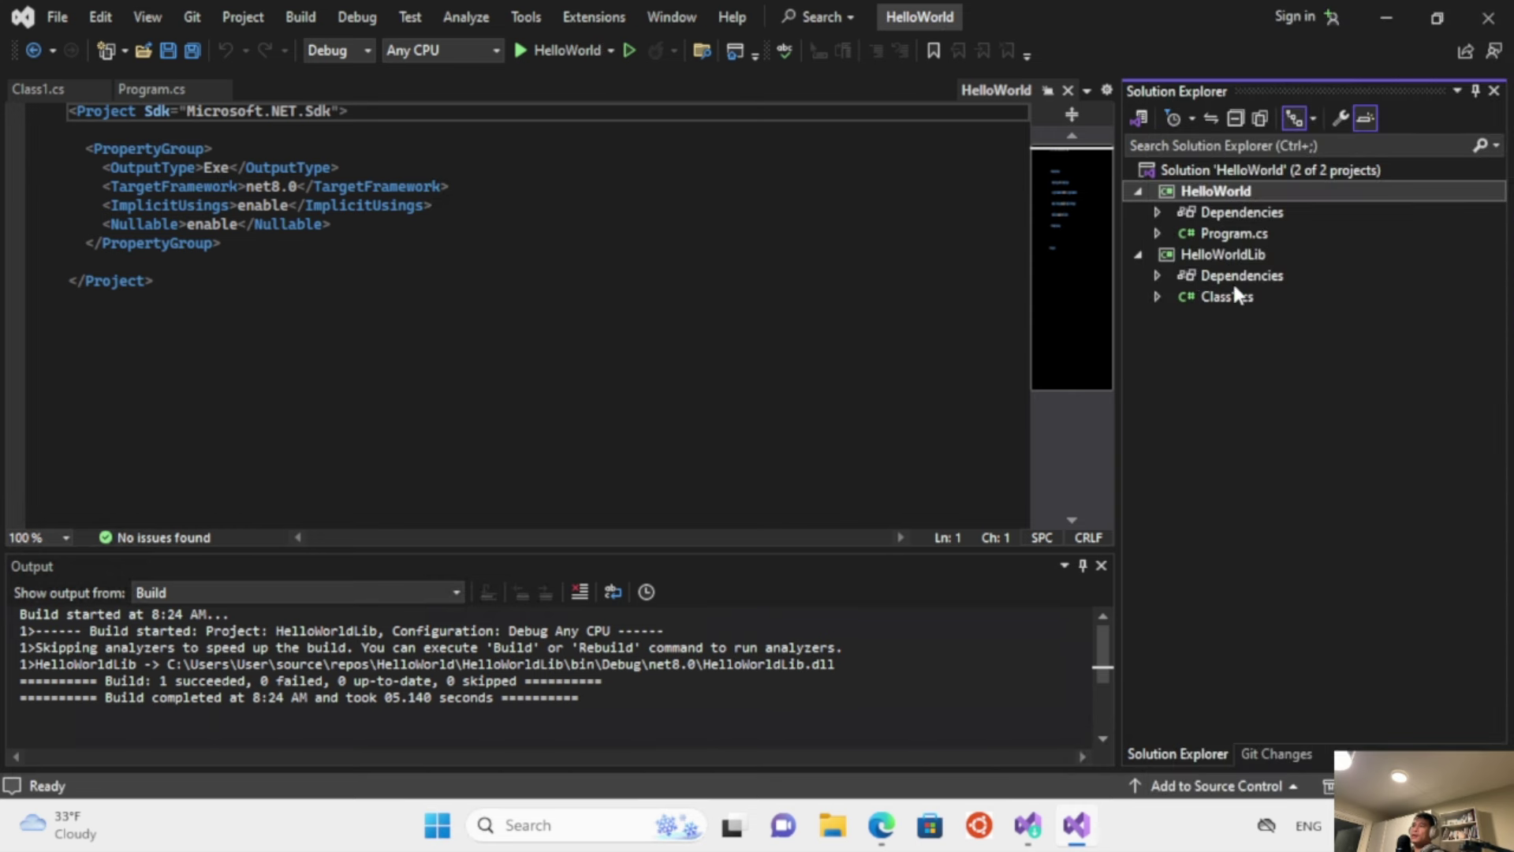
{"action": "left_click", "coordinate": [373, 13]}
{"action": "left_click", "coordinate": [391, 72]}
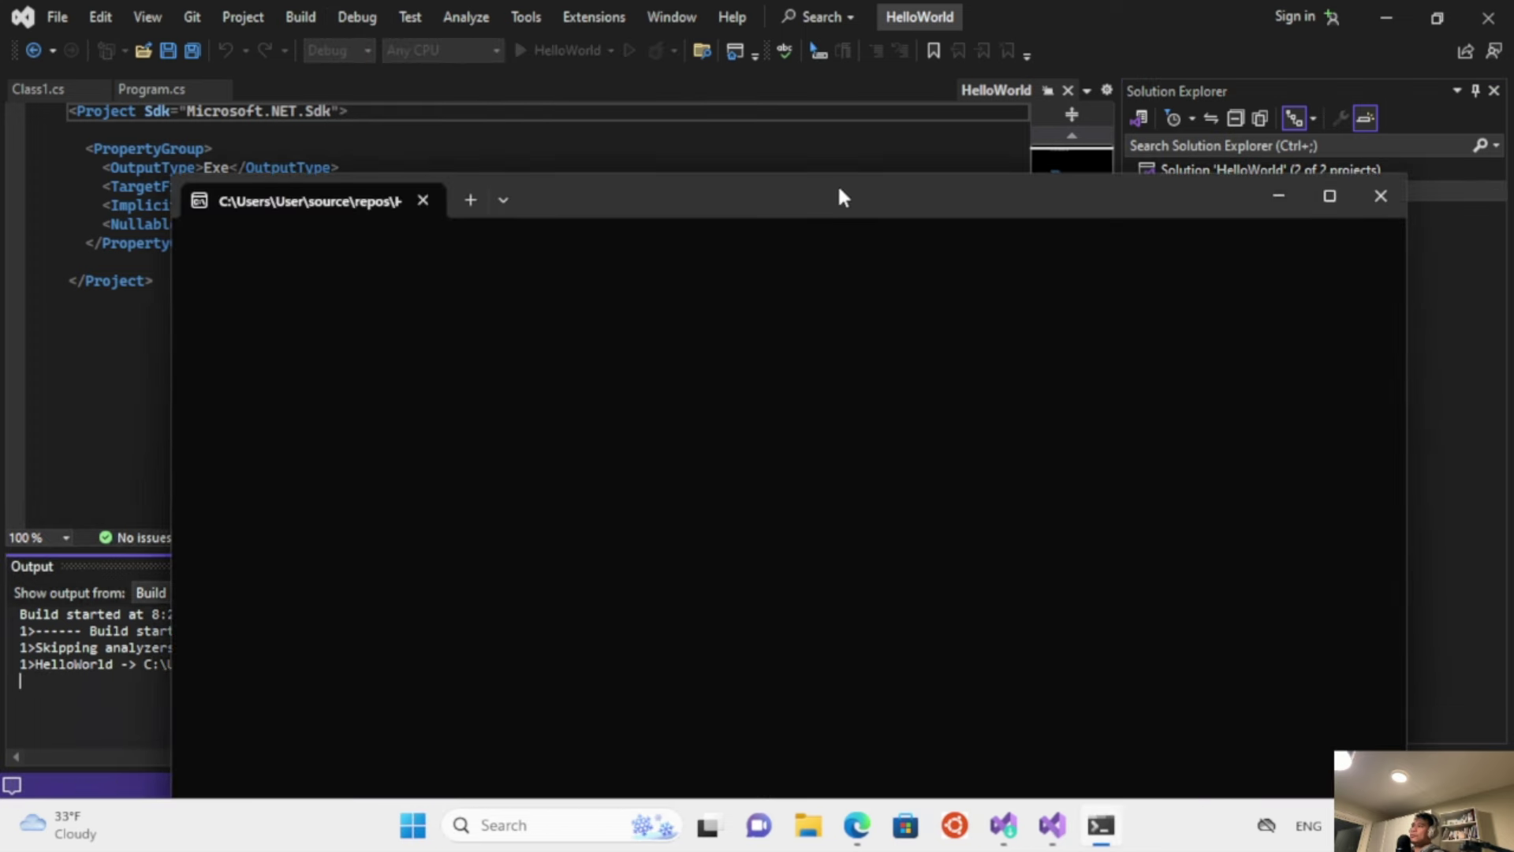
{"action": "left_click_drag", "start_coordinate": [838, 182], "coordinate": [818, 47]}
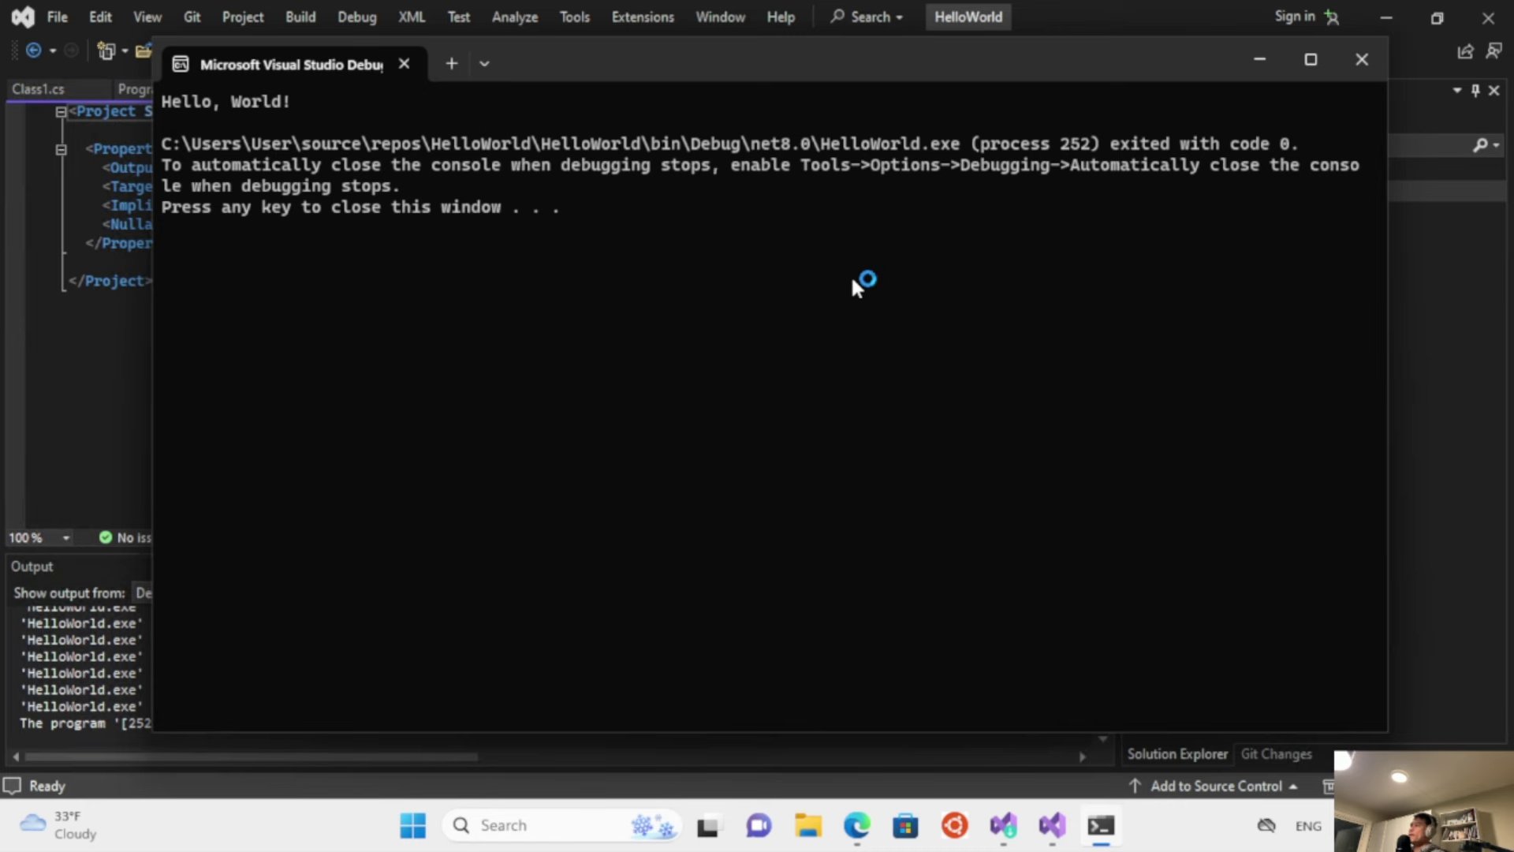
{"action": "key", "text": "Return"}
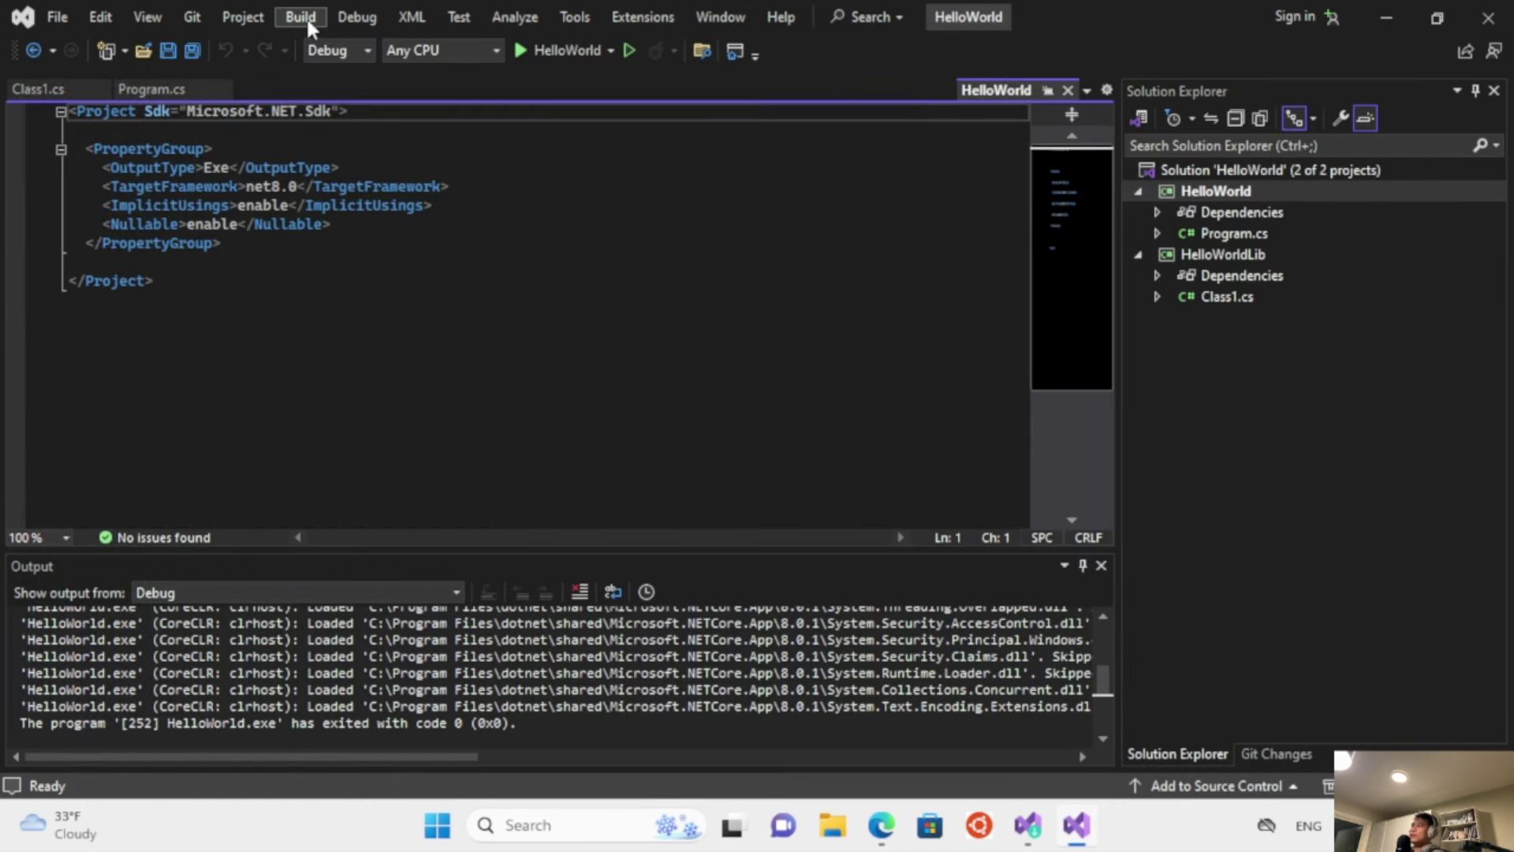
Run HelloWorld with debugging once more and close its console window.
{"action": "left_click", "coordinate": [347, 17]}
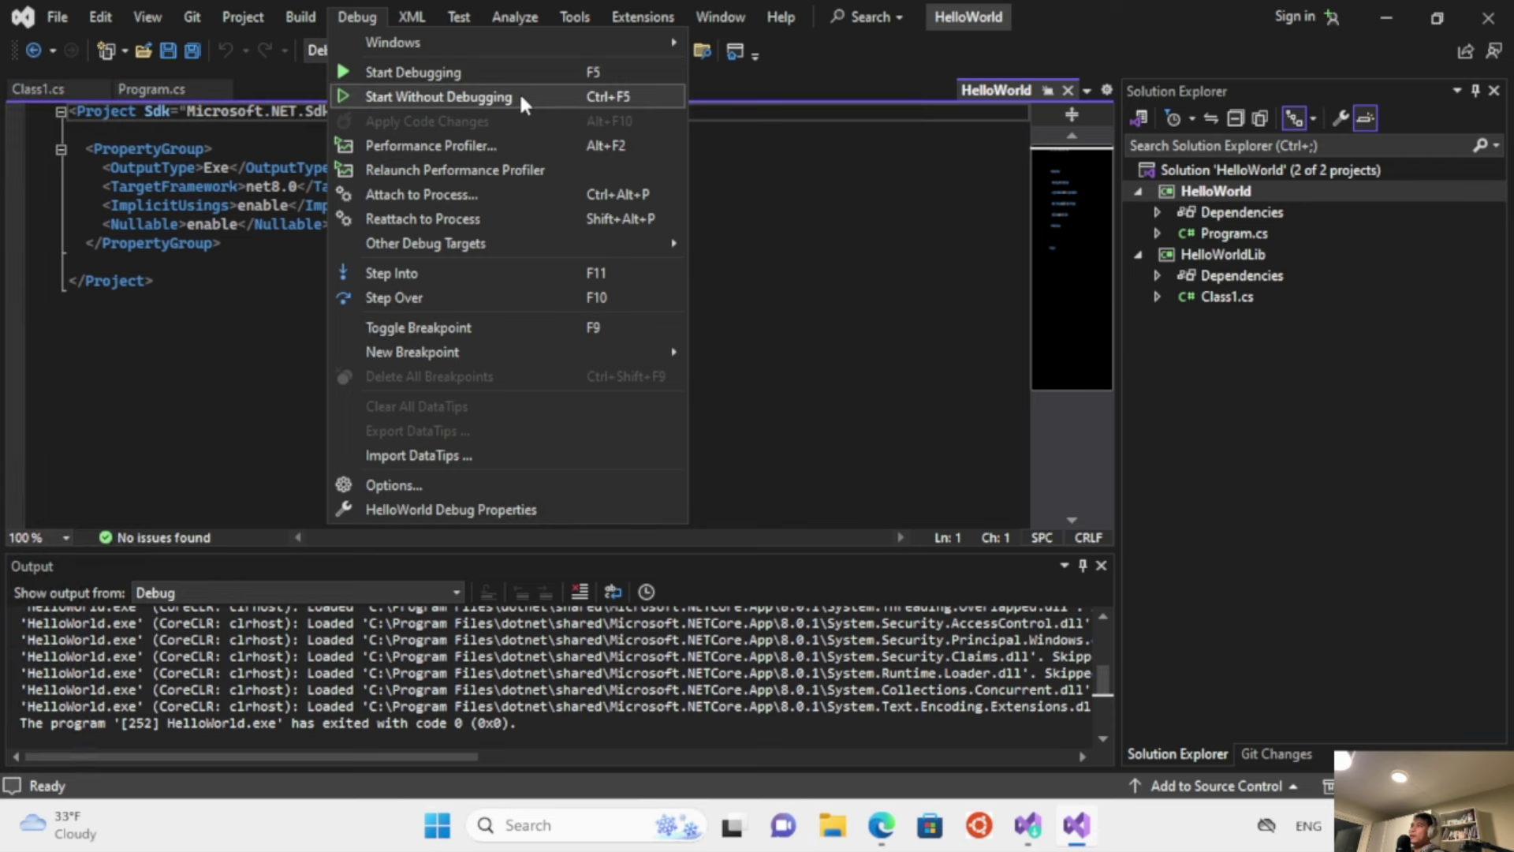
{"action": "left_click", "coordinate": [829, 284]}
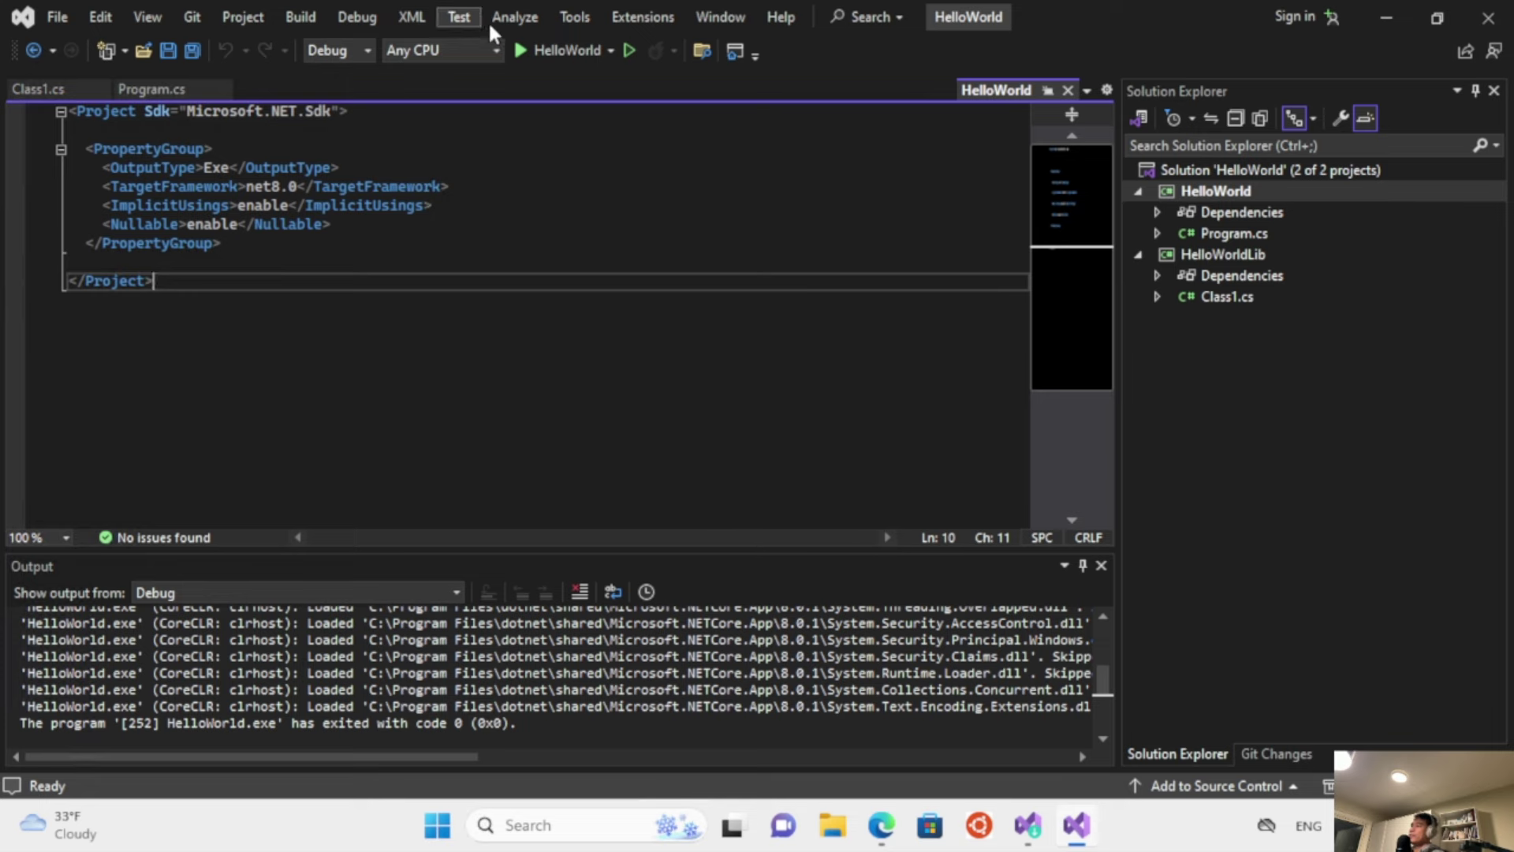
{"action": "key", "text": "F5"}
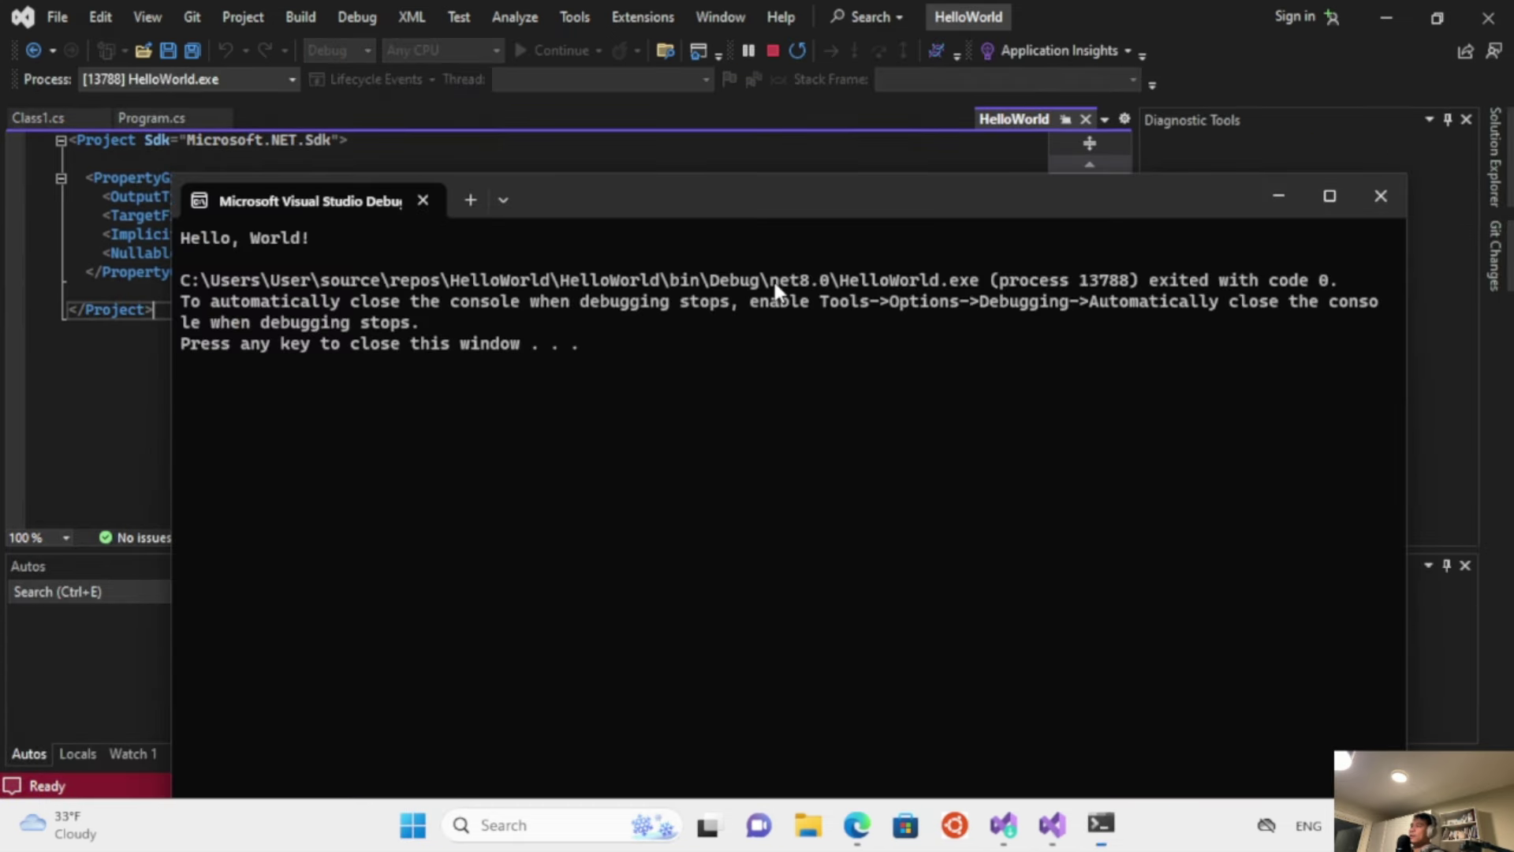
{"action": "left_click_drag", "start_coordinate": [751, 193], "coordinate": [736, 68]}
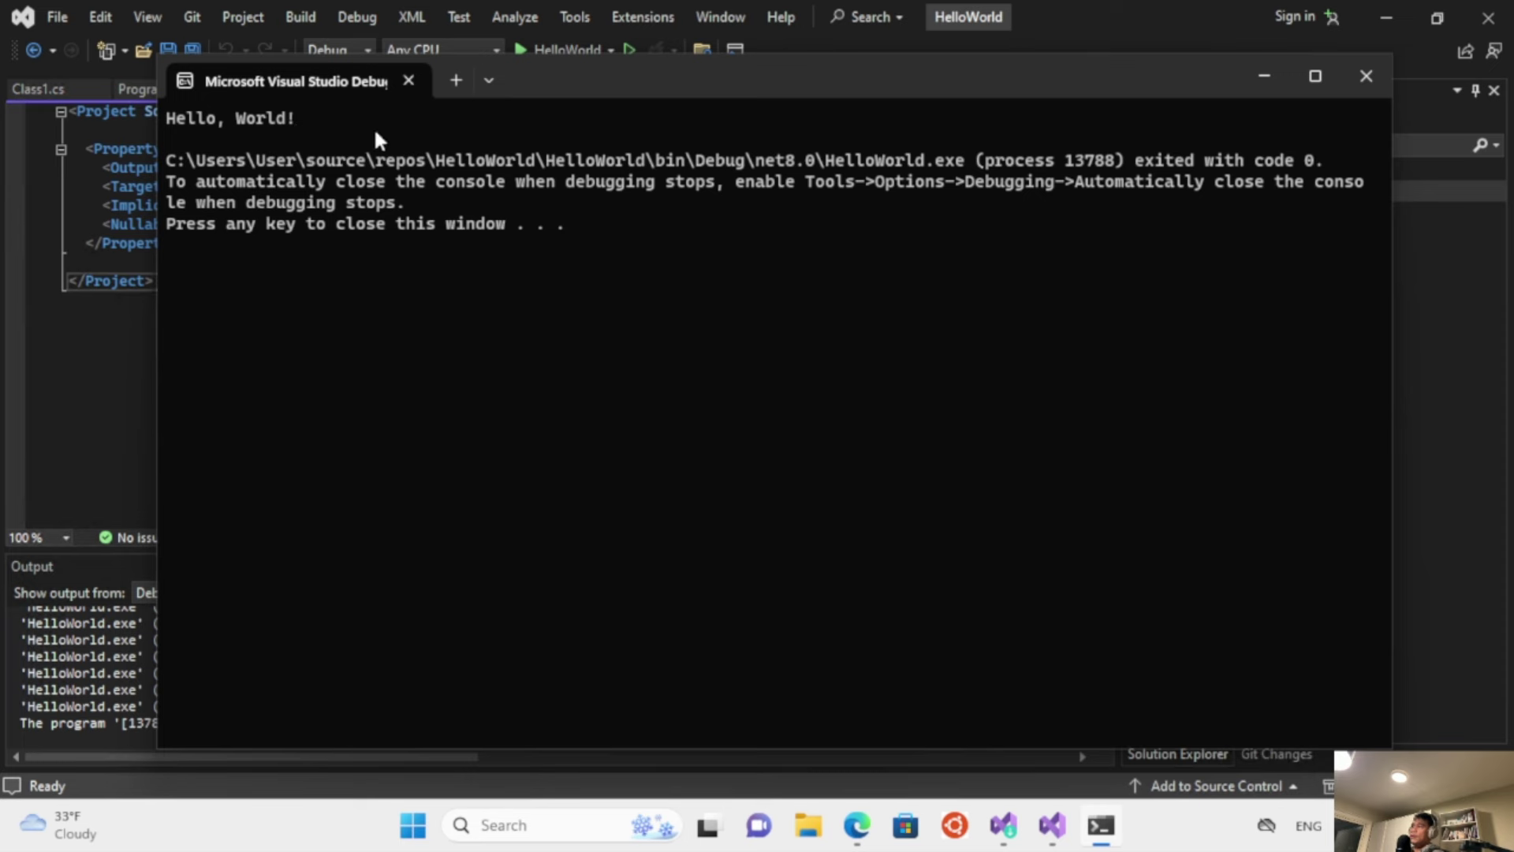
{"action": "left_click", "coordinate": [1366, 75]}
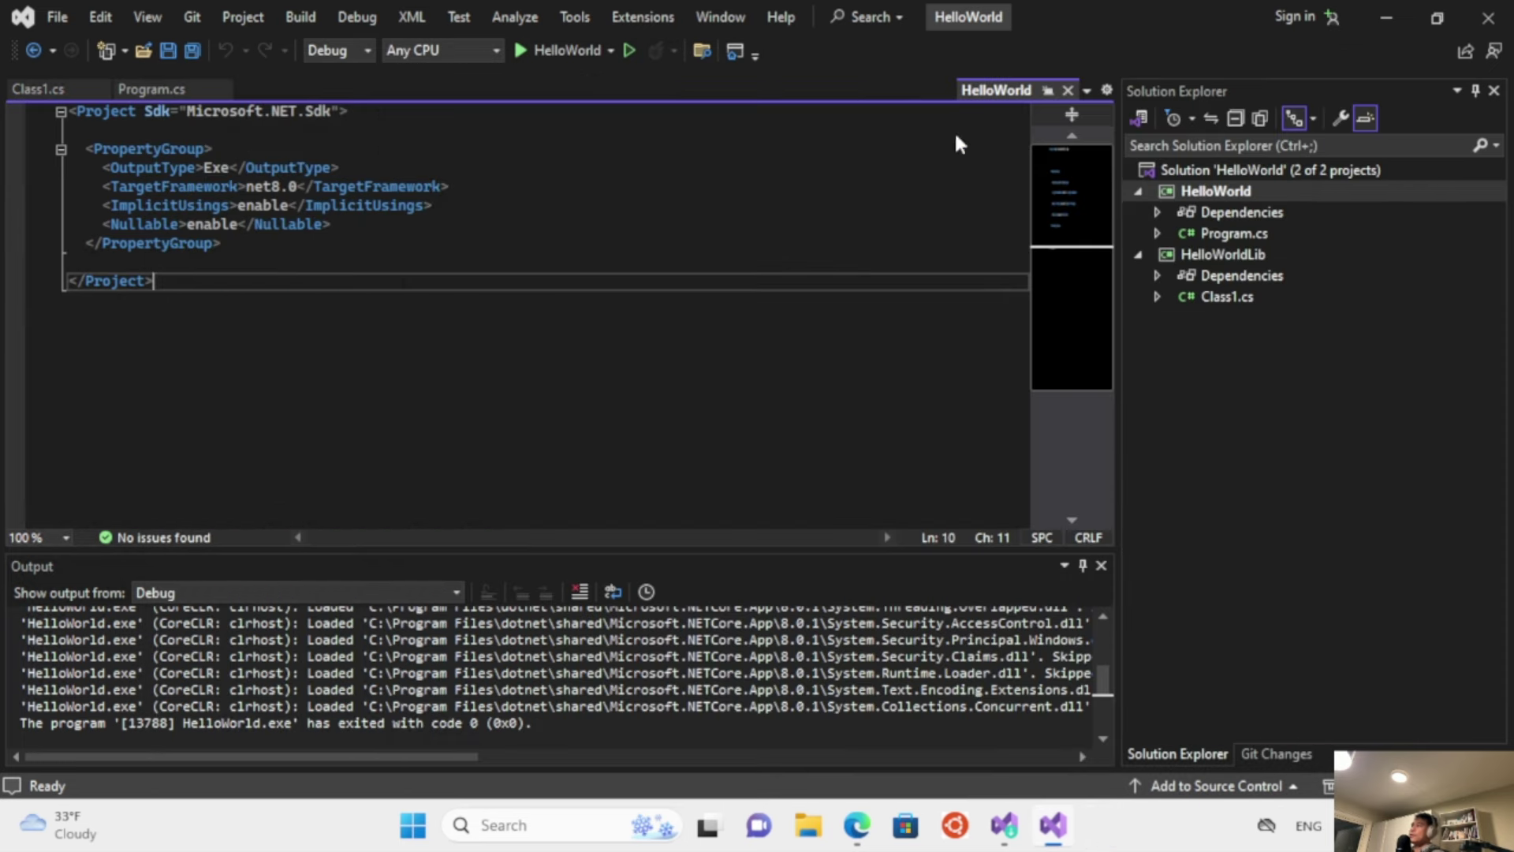
Close the Program.cs and Class1.cs documents and reopen Program.cs from the HelloWorld project.
{"action": "left_click", "coordinate": [500, 205]}
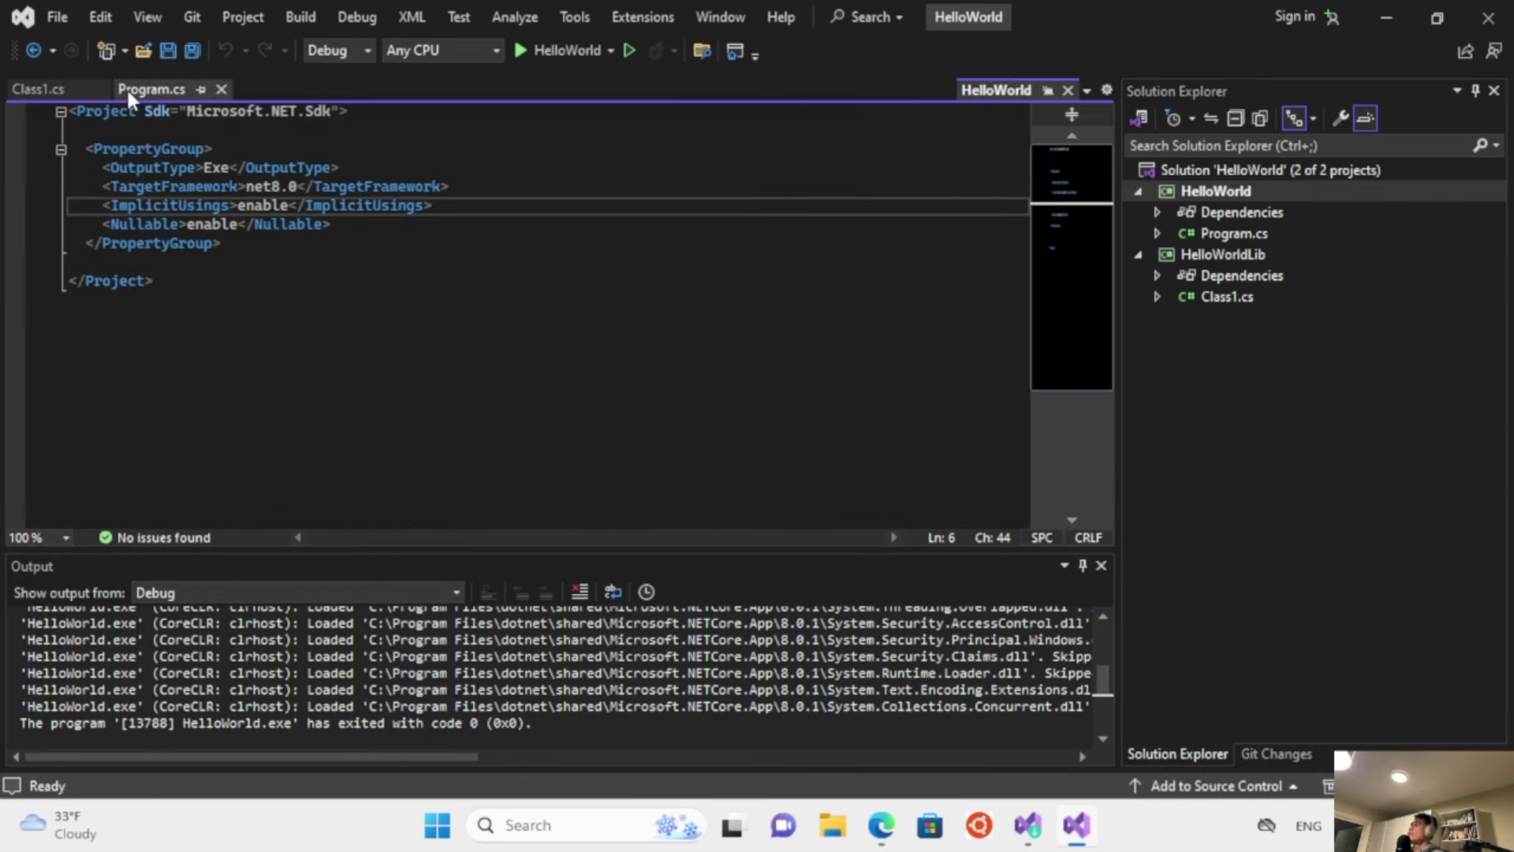
{"action": "left_click", "coordinate": [221, 88]}
{"action": "left_click", "coordinate": [100, 88]}
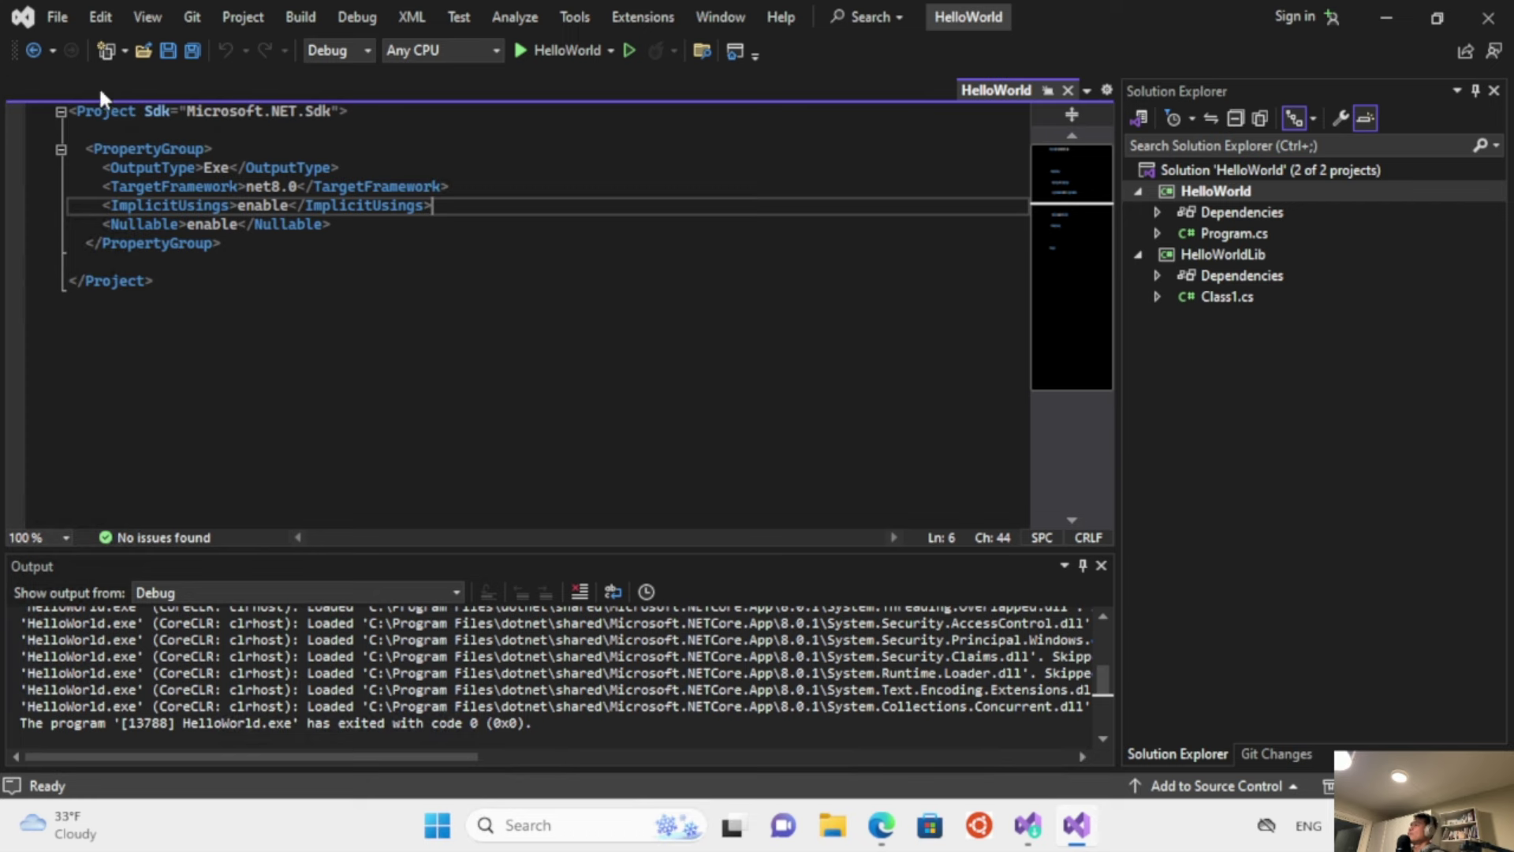
{"action": "double_click", "coordinate": [1222, 232]}
{"action": "left_click", "coordinate": [584, 211]}
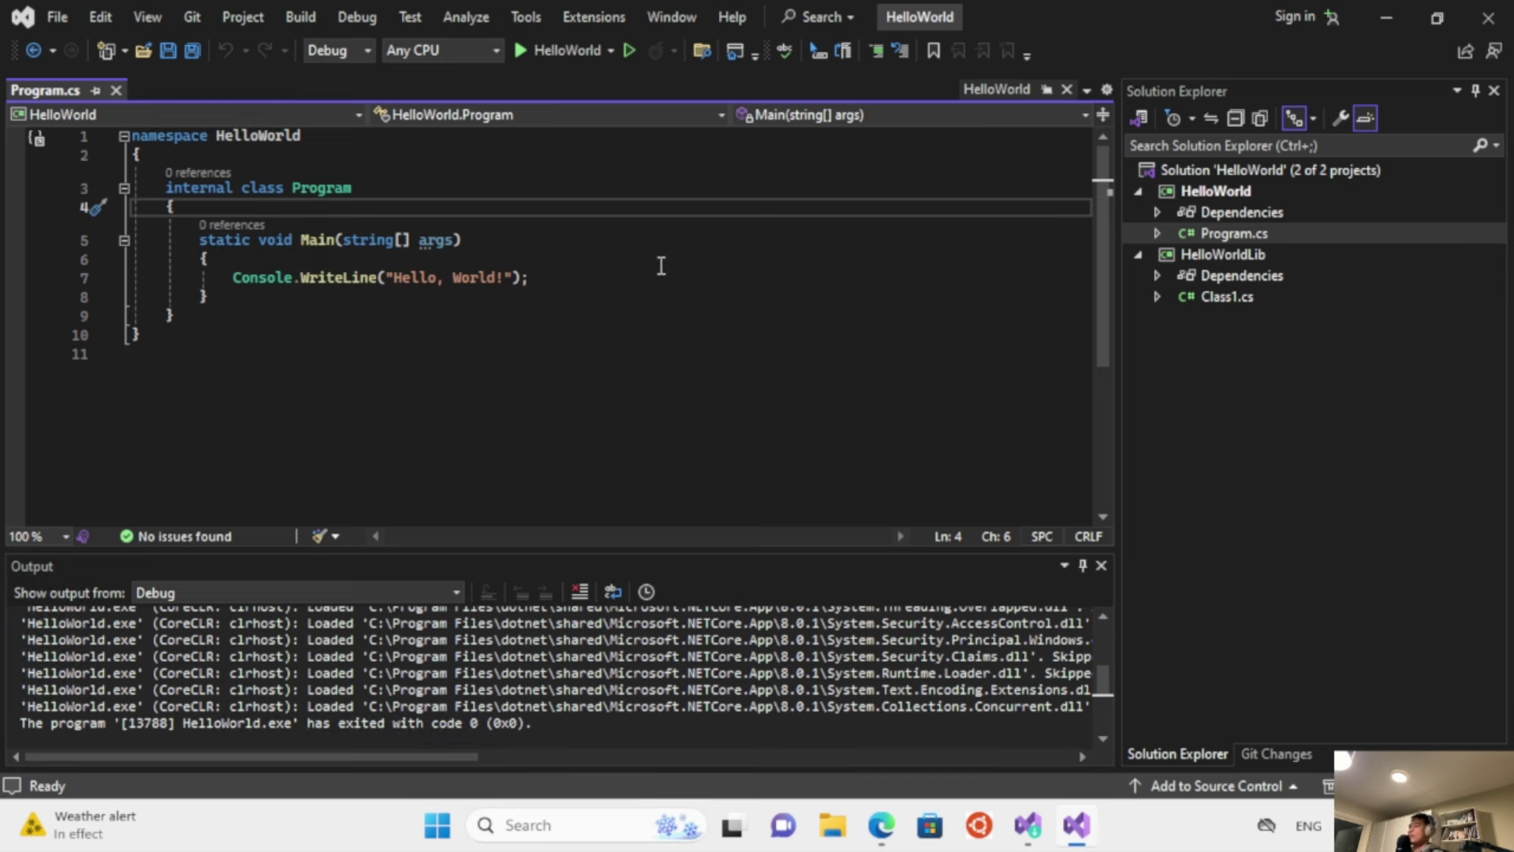
Examine the Program class in Program.cs, its Main method and the string[] args parameter.
{"action": "left_click", "coordinate": [277, 347]}
{"action": "left_click", "coordinate": [271, 334]}
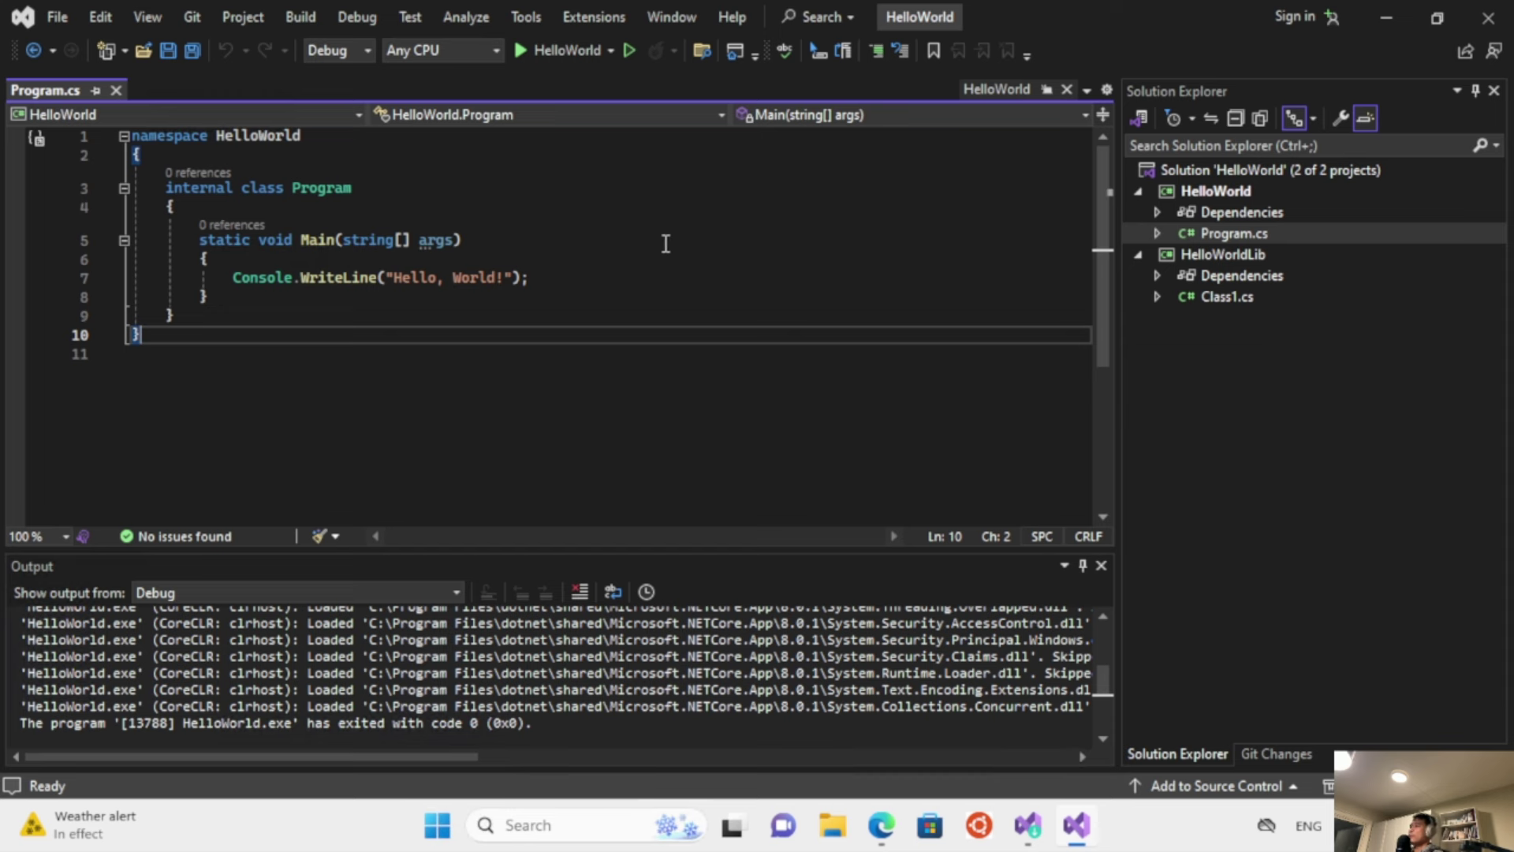
{"action": "left_click", "coordinate": [487, 190]}
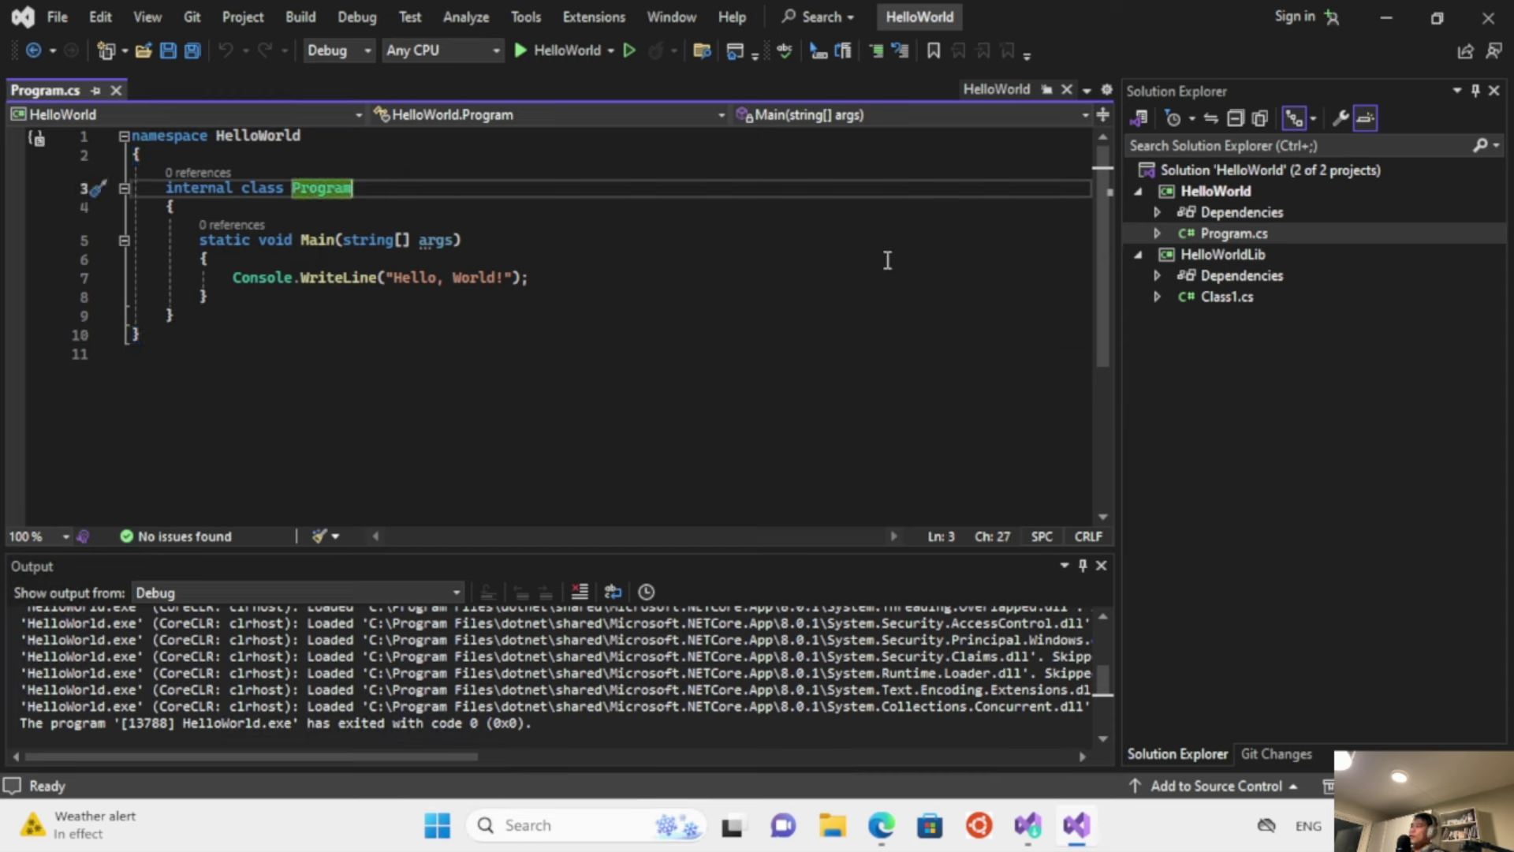
{"action": "left_click_drag", "start_coordinate": [135, 189], "coordinate": [201, 318]}
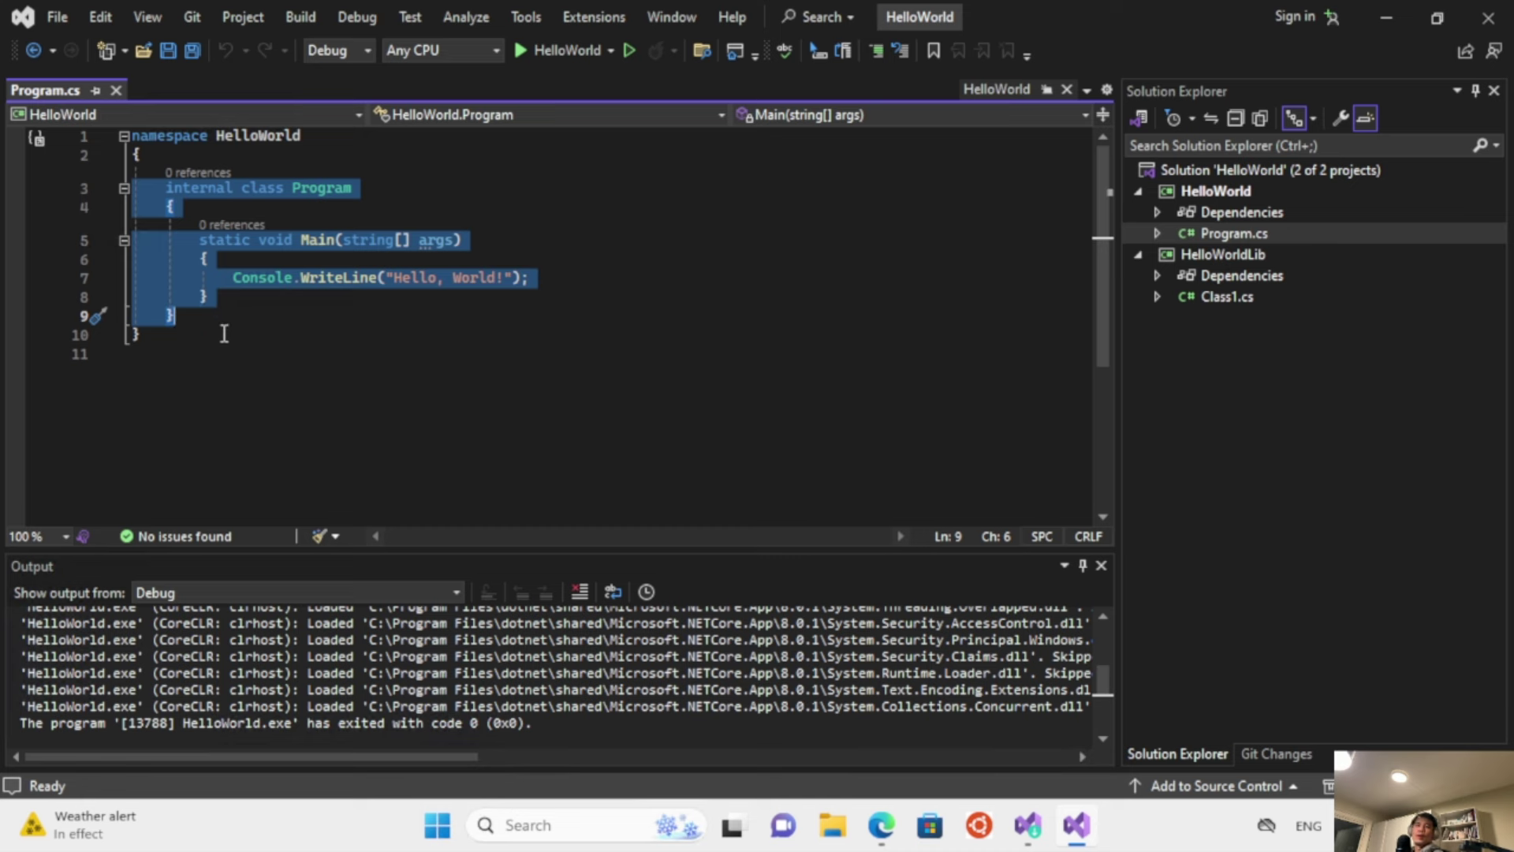
{"action": "left_click", "coordinate": [225, 324]}
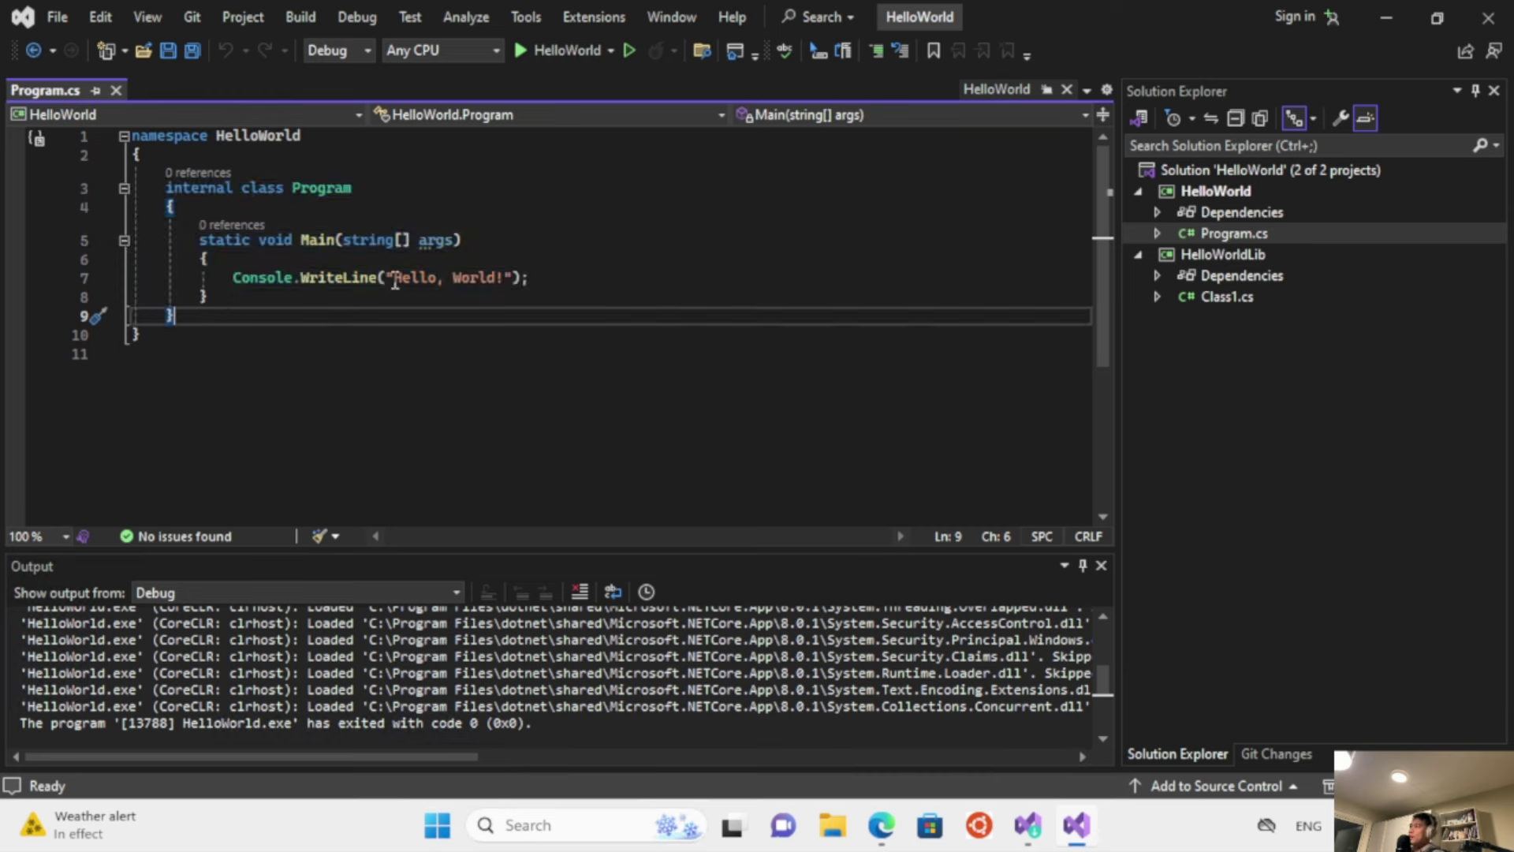
{"action": "left_click", "coordinate": [334, 241]}
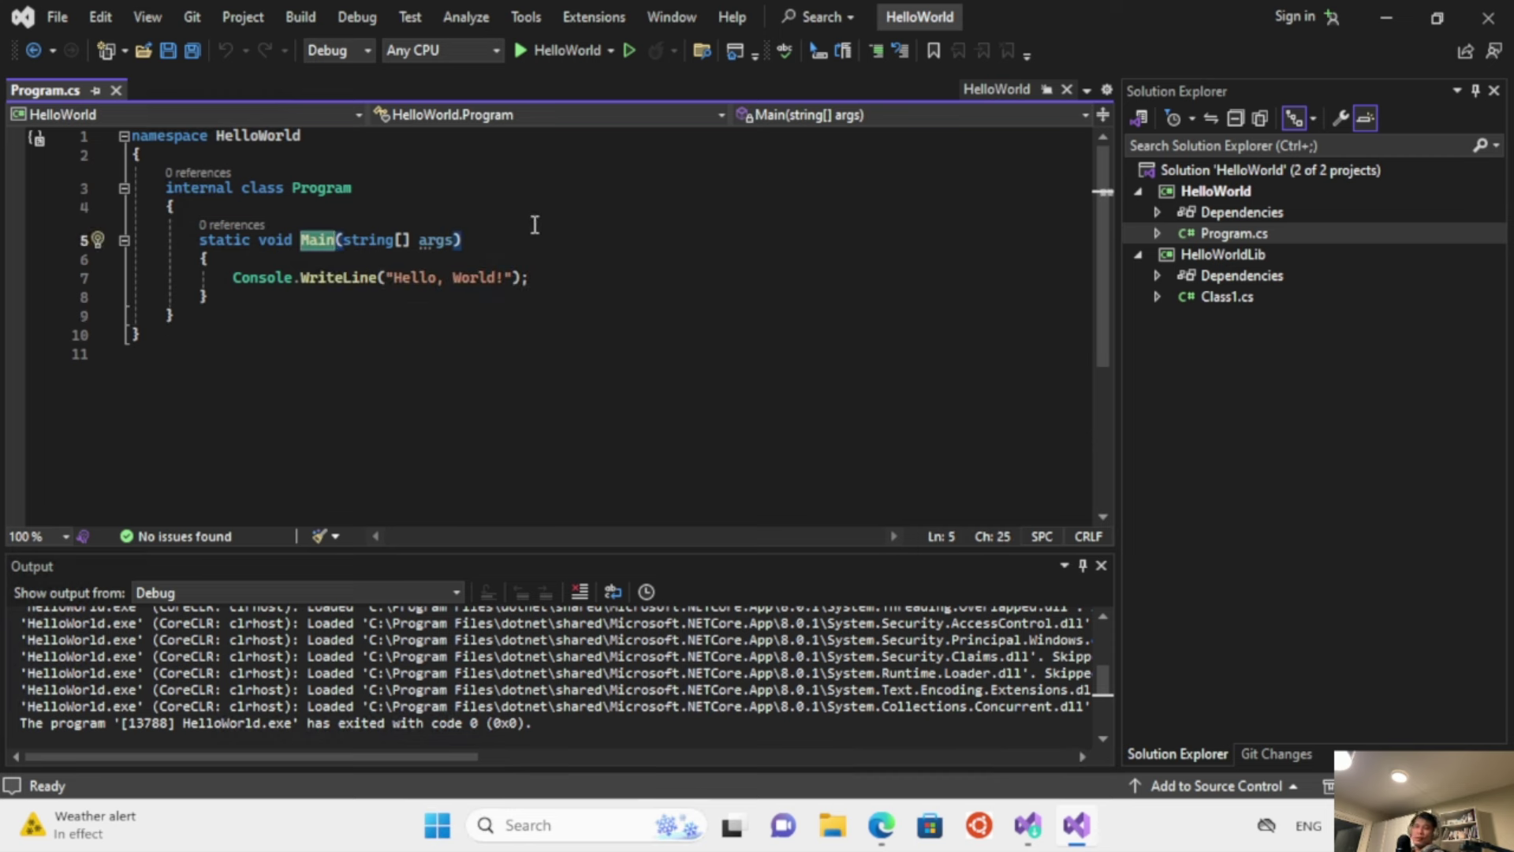
{"action": "left_click", "coordinate": [287, 300]}
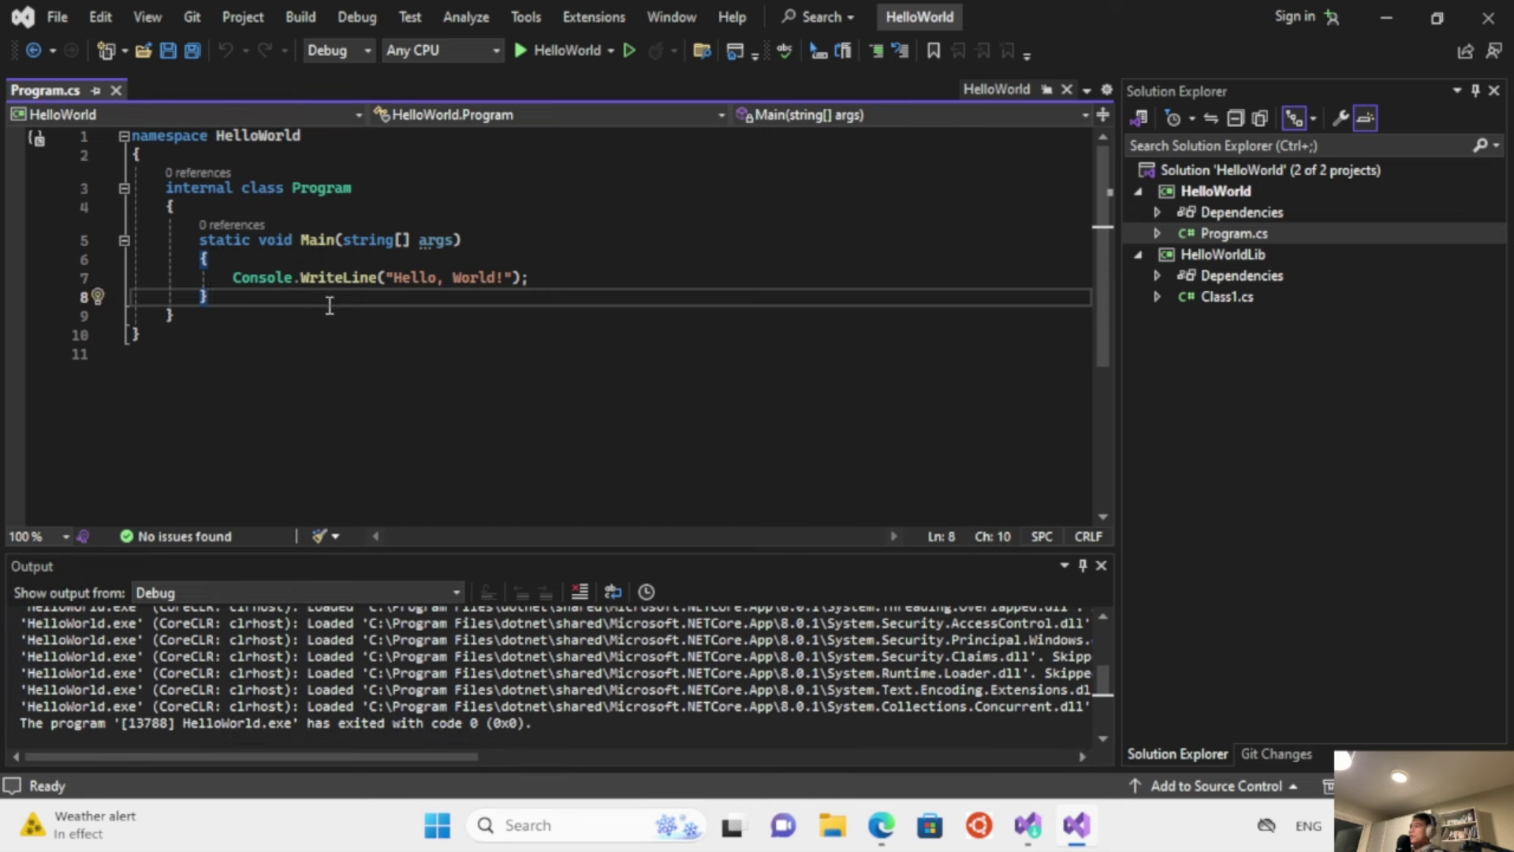
{"action": "mouse_move", "coordinate": [321, 246]}
{"action": "mouse_move", "coordinate": [443, 240]}
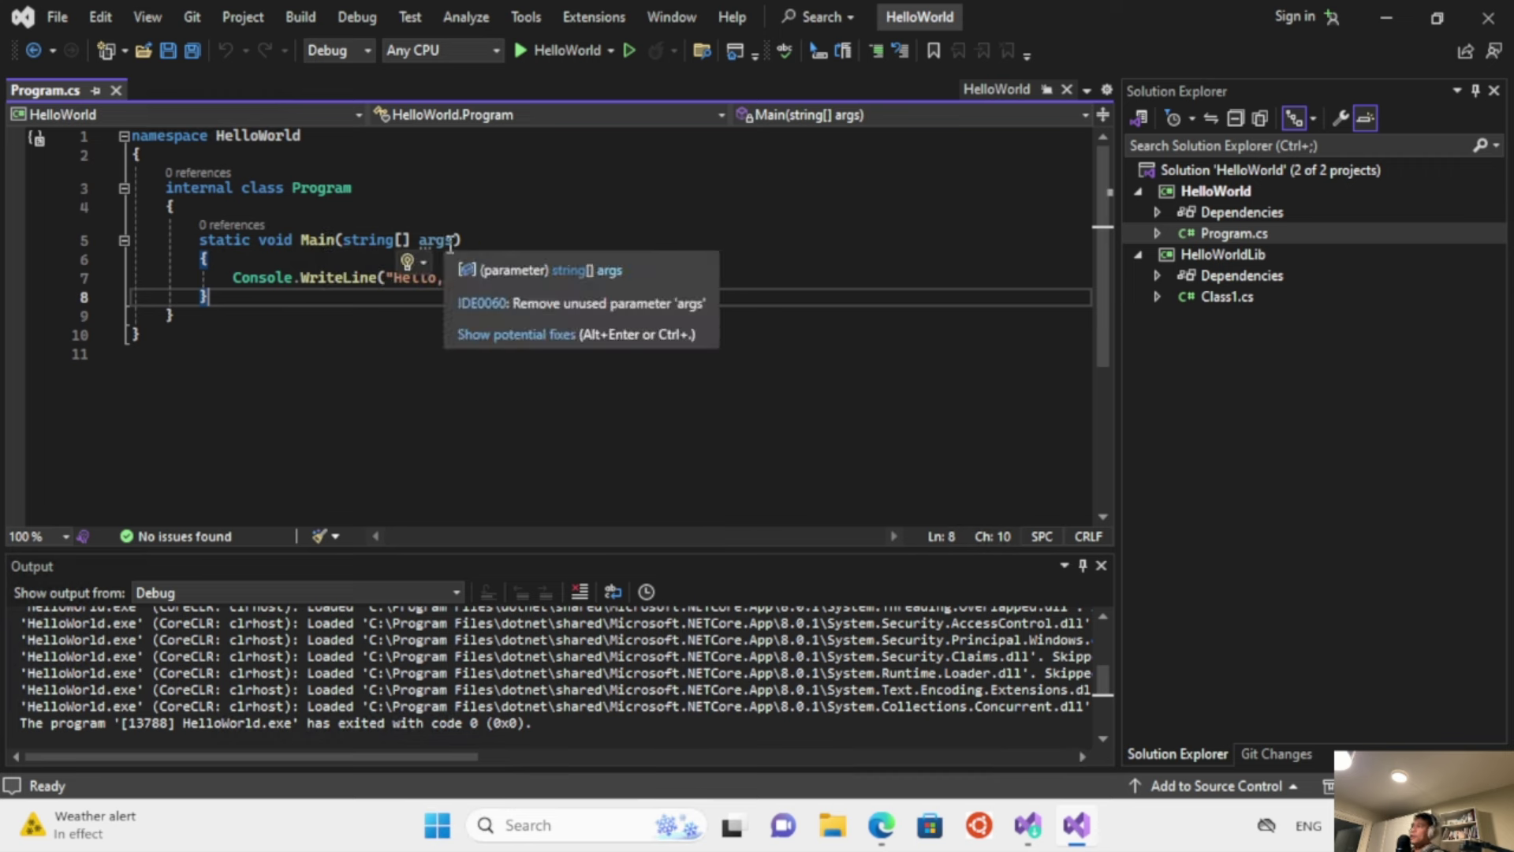
{"action": "left_click_drag", "start_coordinate": [343, 241], "coordinate": [451, 242]}
{"action": "left_click", "coordinate": [466, 242]}
{"action": "mouse_move", "coordinate": [455, 242]}
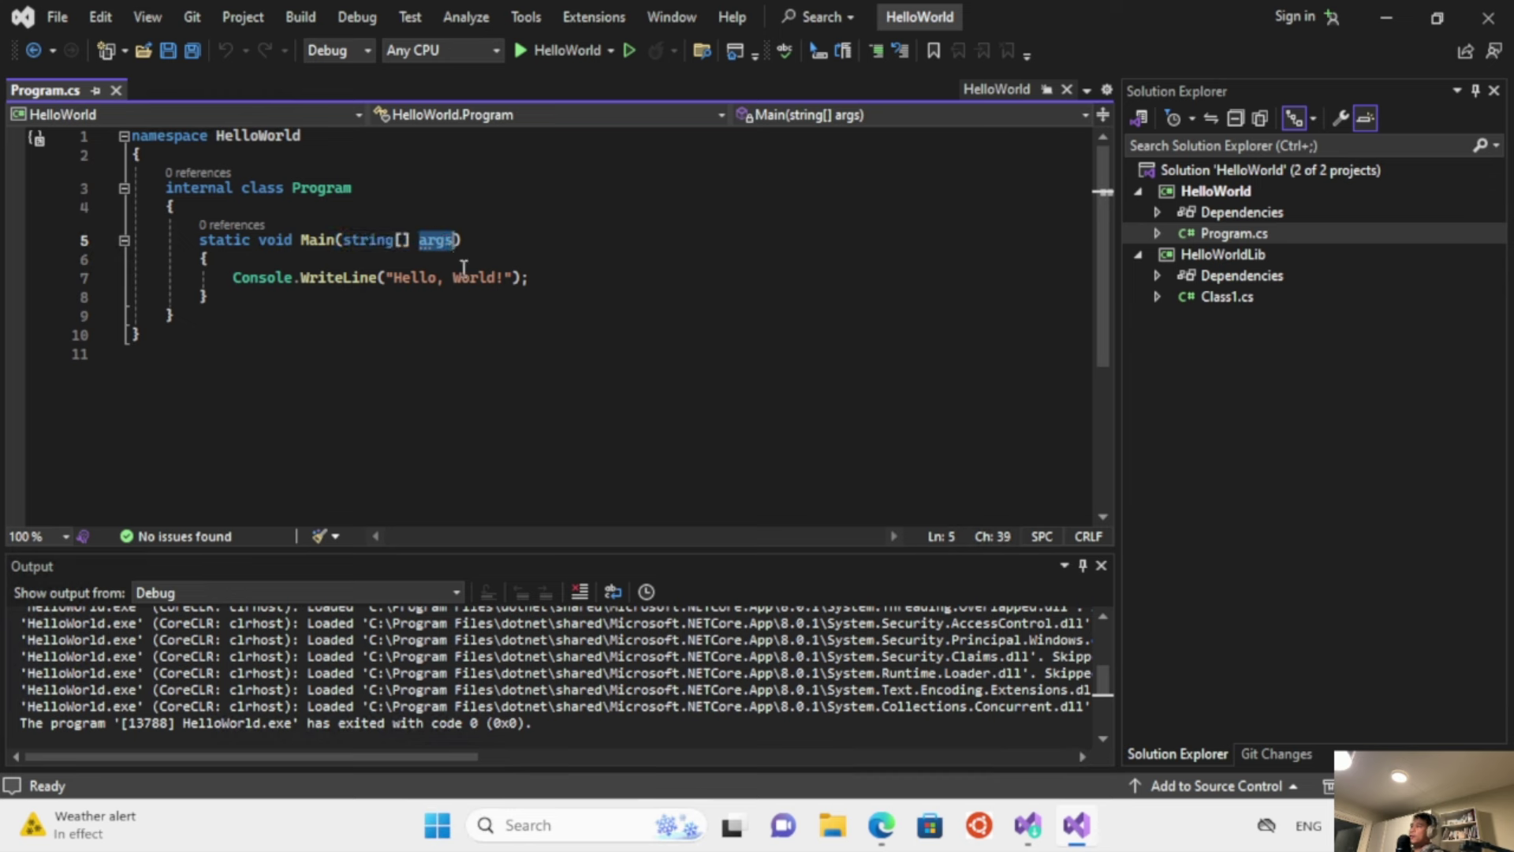
Start an if statement with empty parentheses on a new line below the "Hello, World!" output in Main.
{"action": "left_click", "coordinate": [565, 274]}
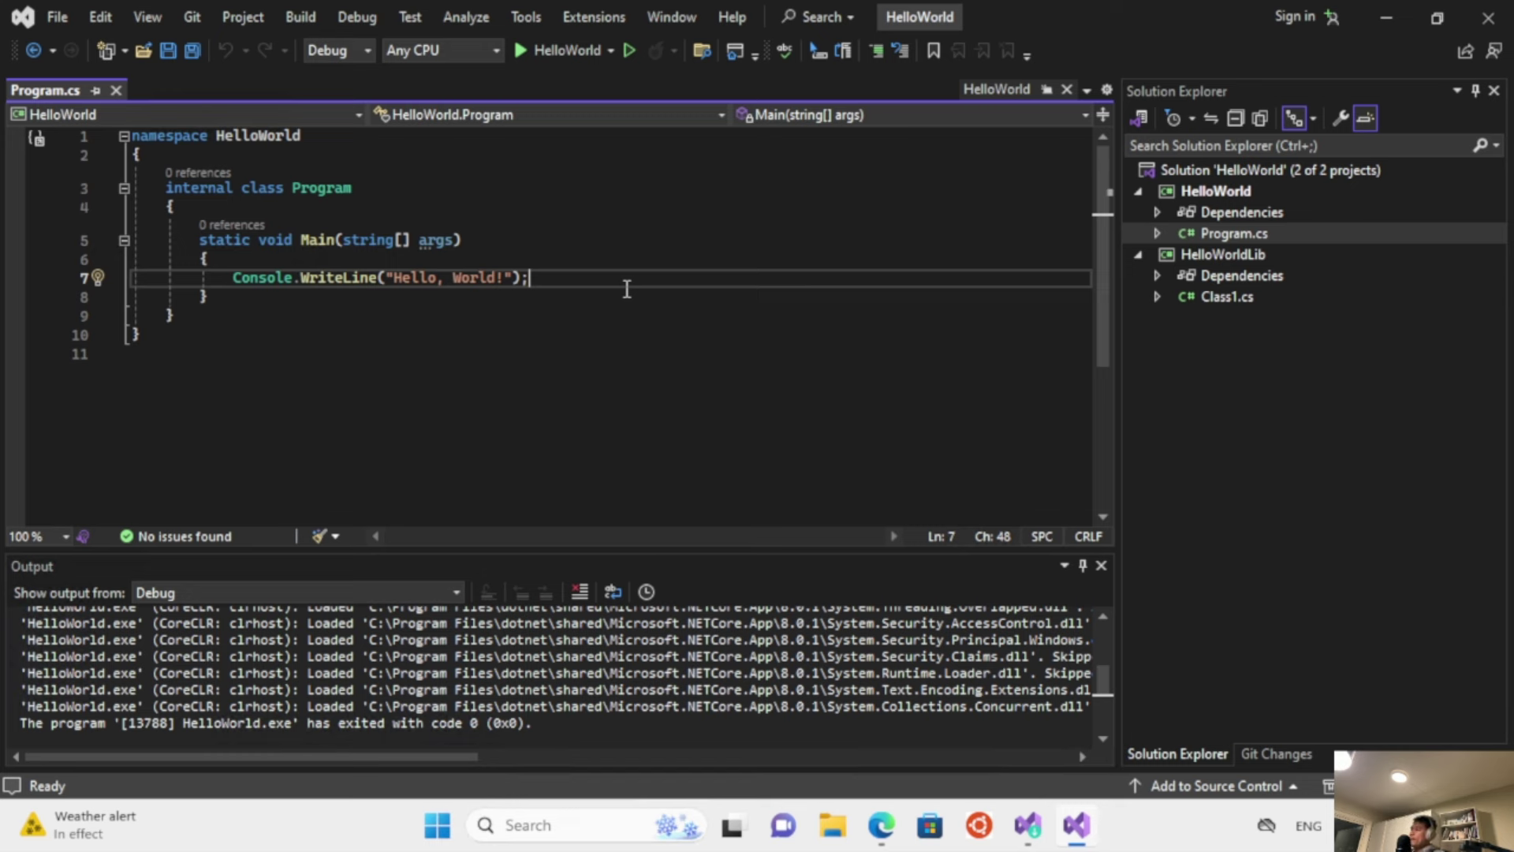
{"action": "key", "text": "Return"}
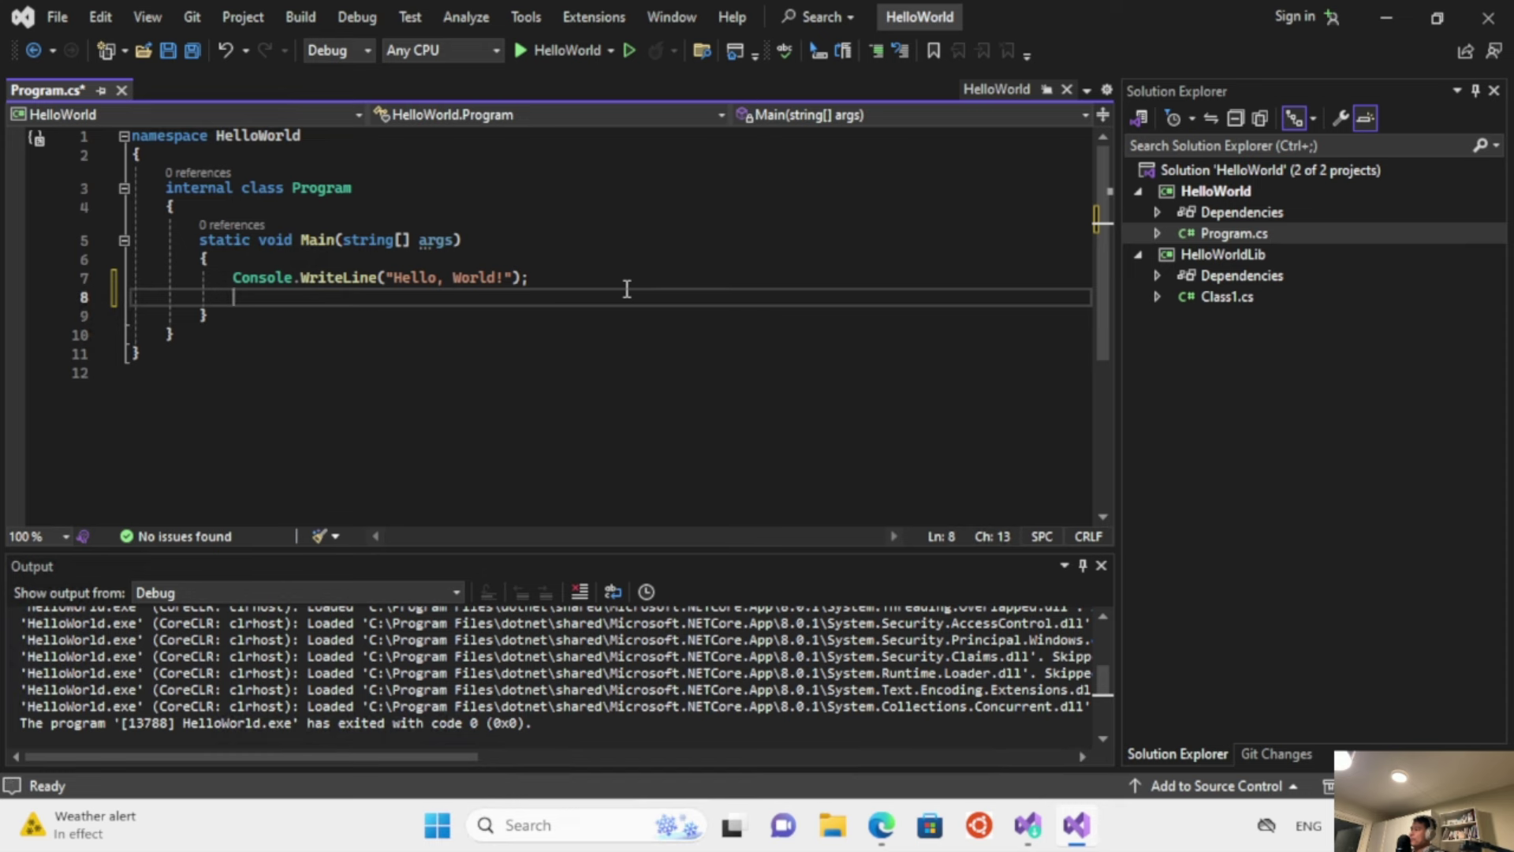
{"action": "type", "text": "if *("}
{"action": "key", "text": "BackSpace"}
{"action": "key", "text": "BackSpace"}
{"action": "type", "text": "("}
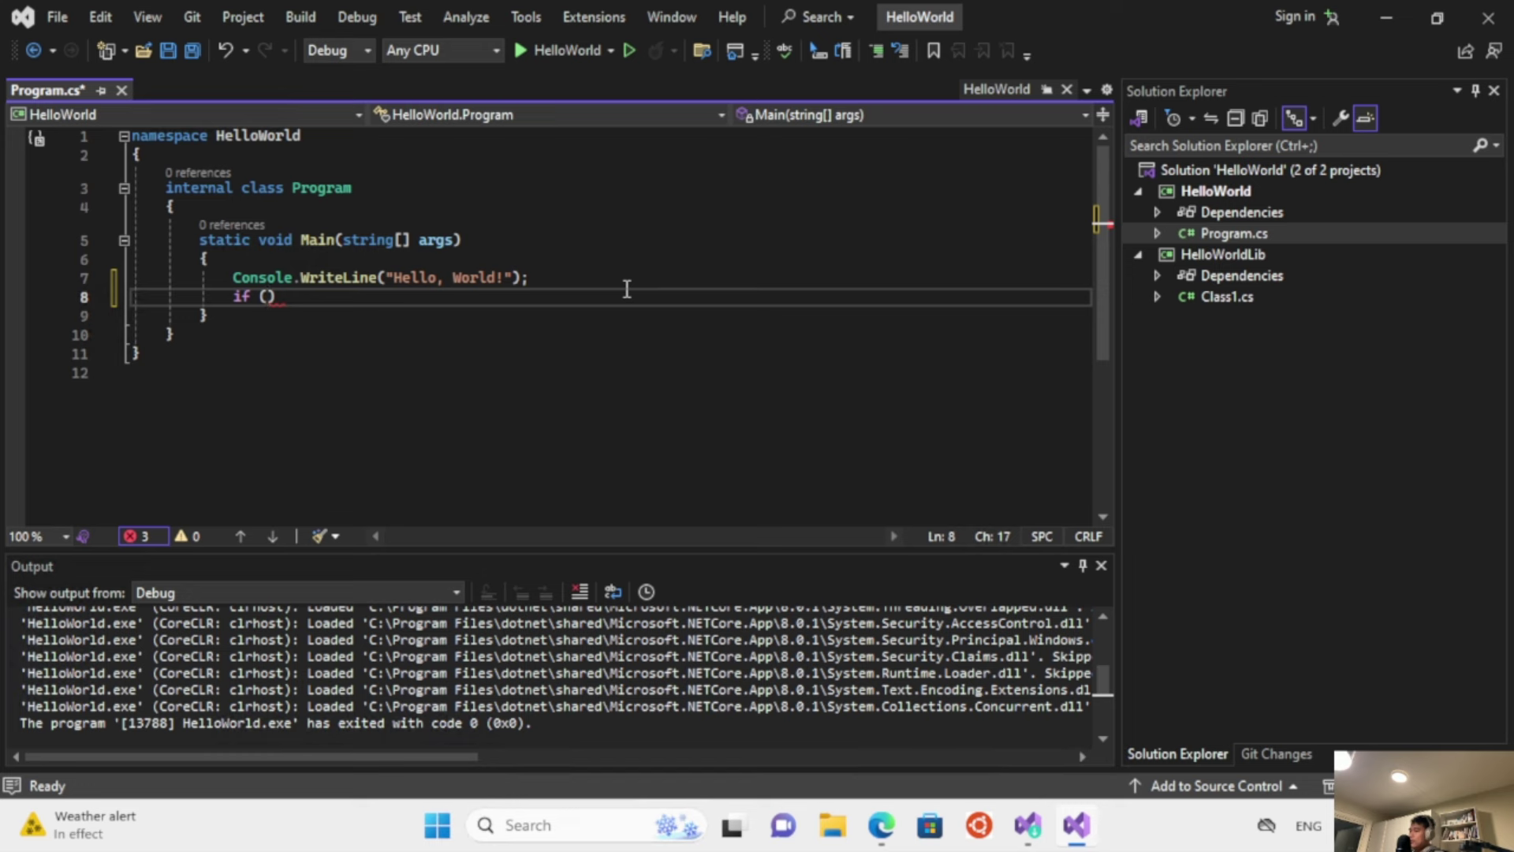
Switch the keyboard language to NOB and complete the if condition as args.Length > 0.
{"action": "left_click", "coordinate": [1320, 821]}
{"action": "left_click", "coordinate": [1286, 697]}
{"action": "key", "text": "Left"}
{"action": "key", "text": "Right"}
{"action": "type", "text": "args"}
{"action": "key", "text": "Escape"}
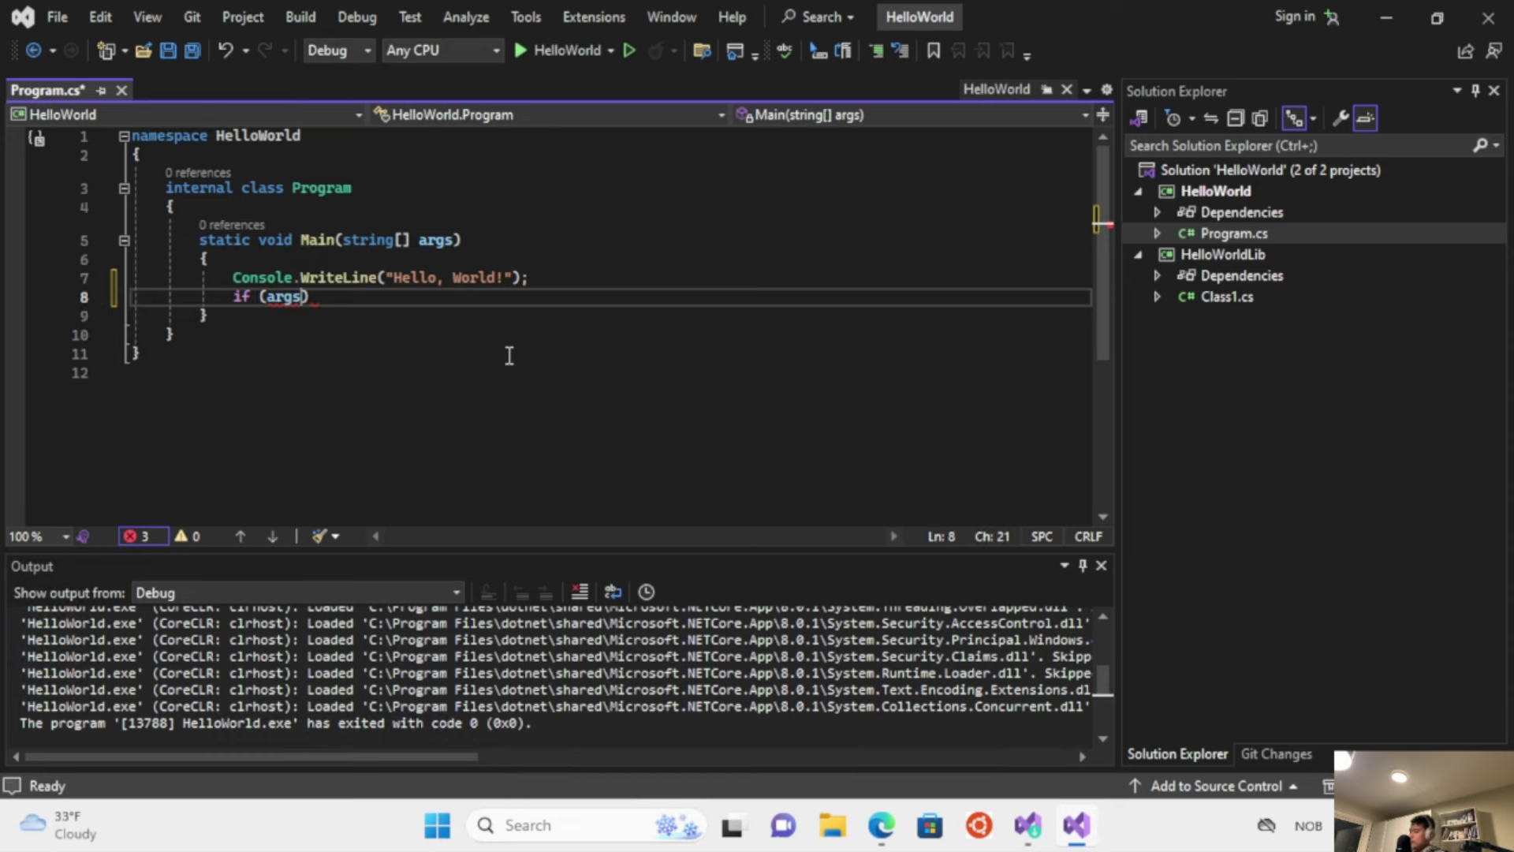
{"action": "type", "text": ".Length "}
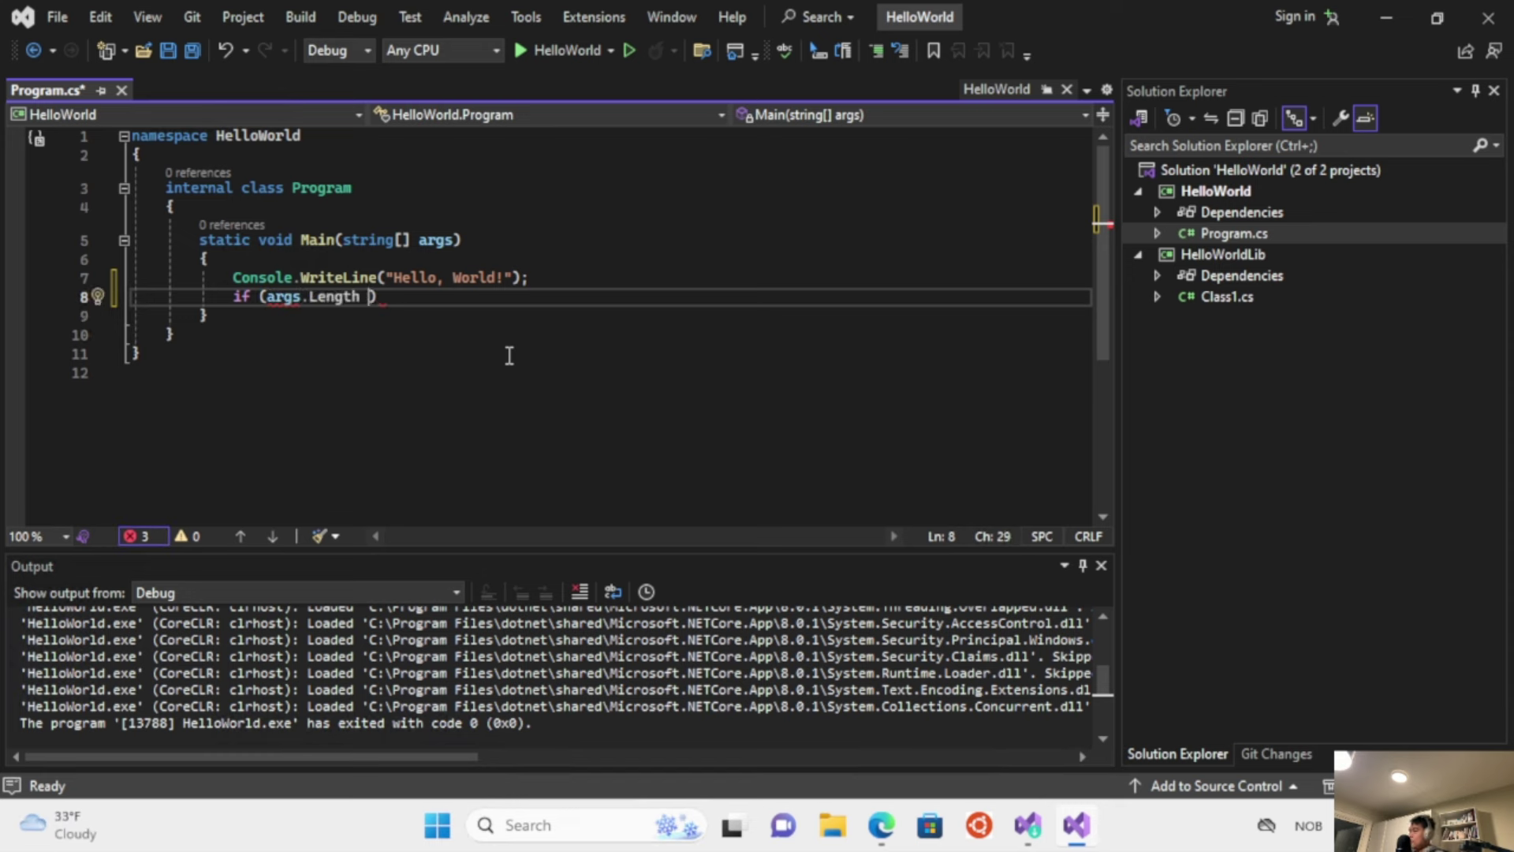
{"action": "type", "text": "> 0)"}
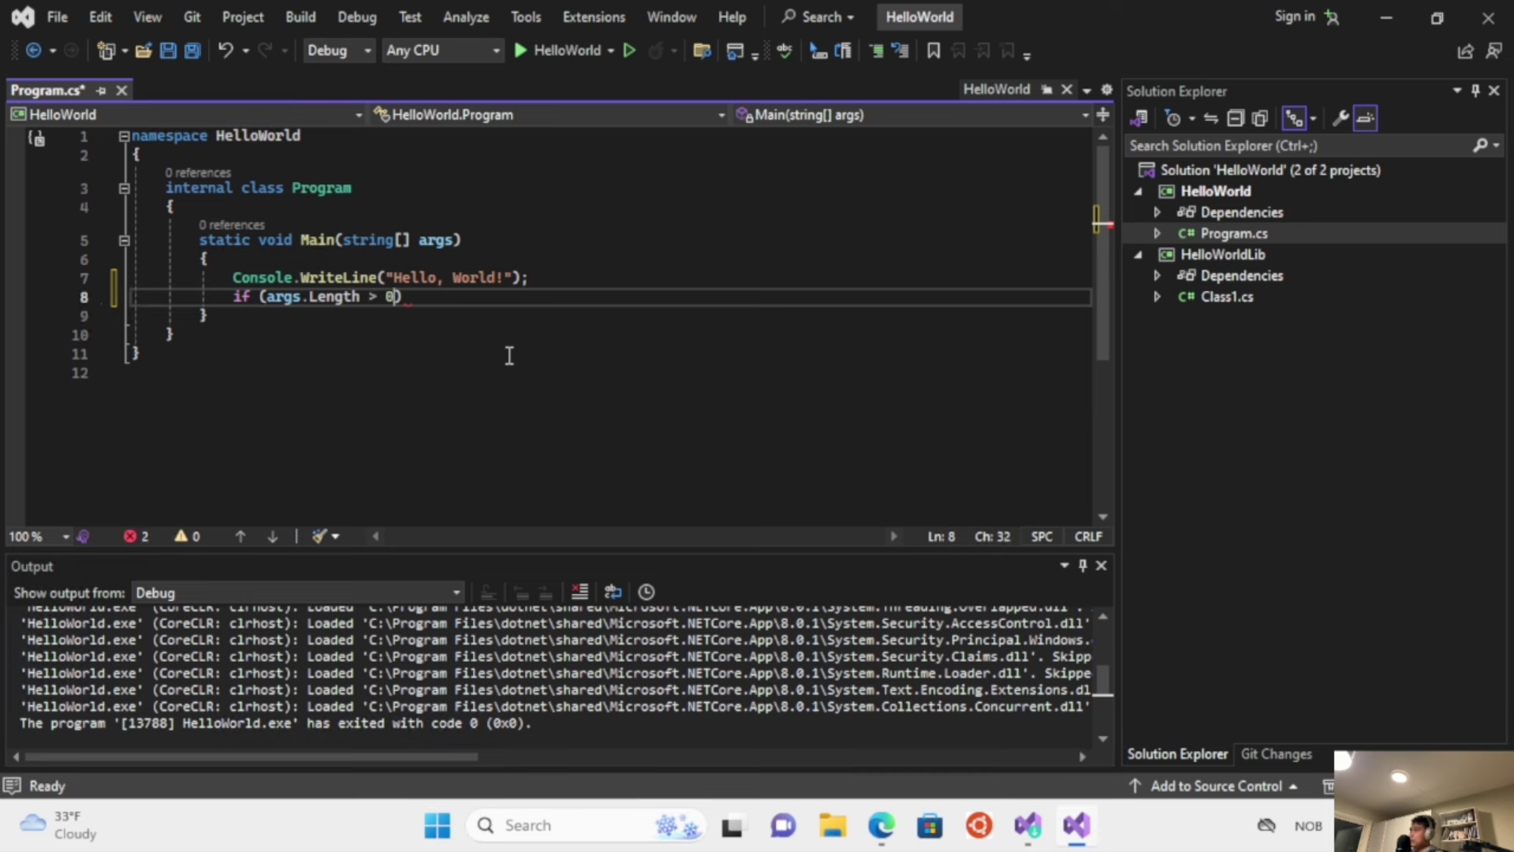
Add a braced body to the if statement and insert an empty Console.WriteLine() call in it.
{"action": "key", "text": "Down"}
{"action": "key", "text": "Up"}
{"action": "key", "text": "End"}
{"action": "key", "text": "Return"}
{"action": "type", "text": "{"}
{"action": "key", "text": "Return"}
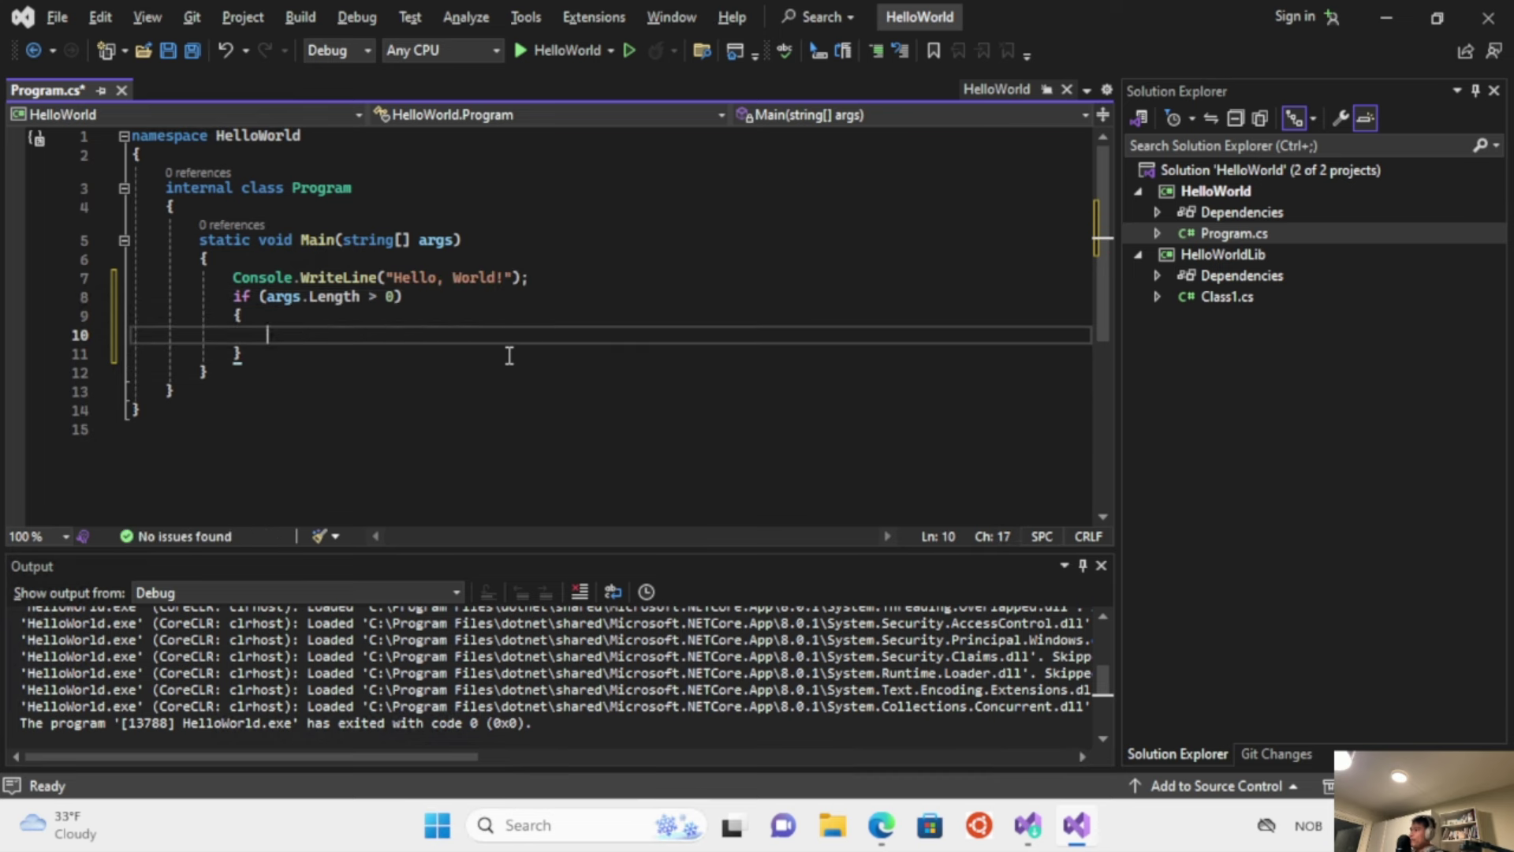
{"action": "key", "text": "Tab"}
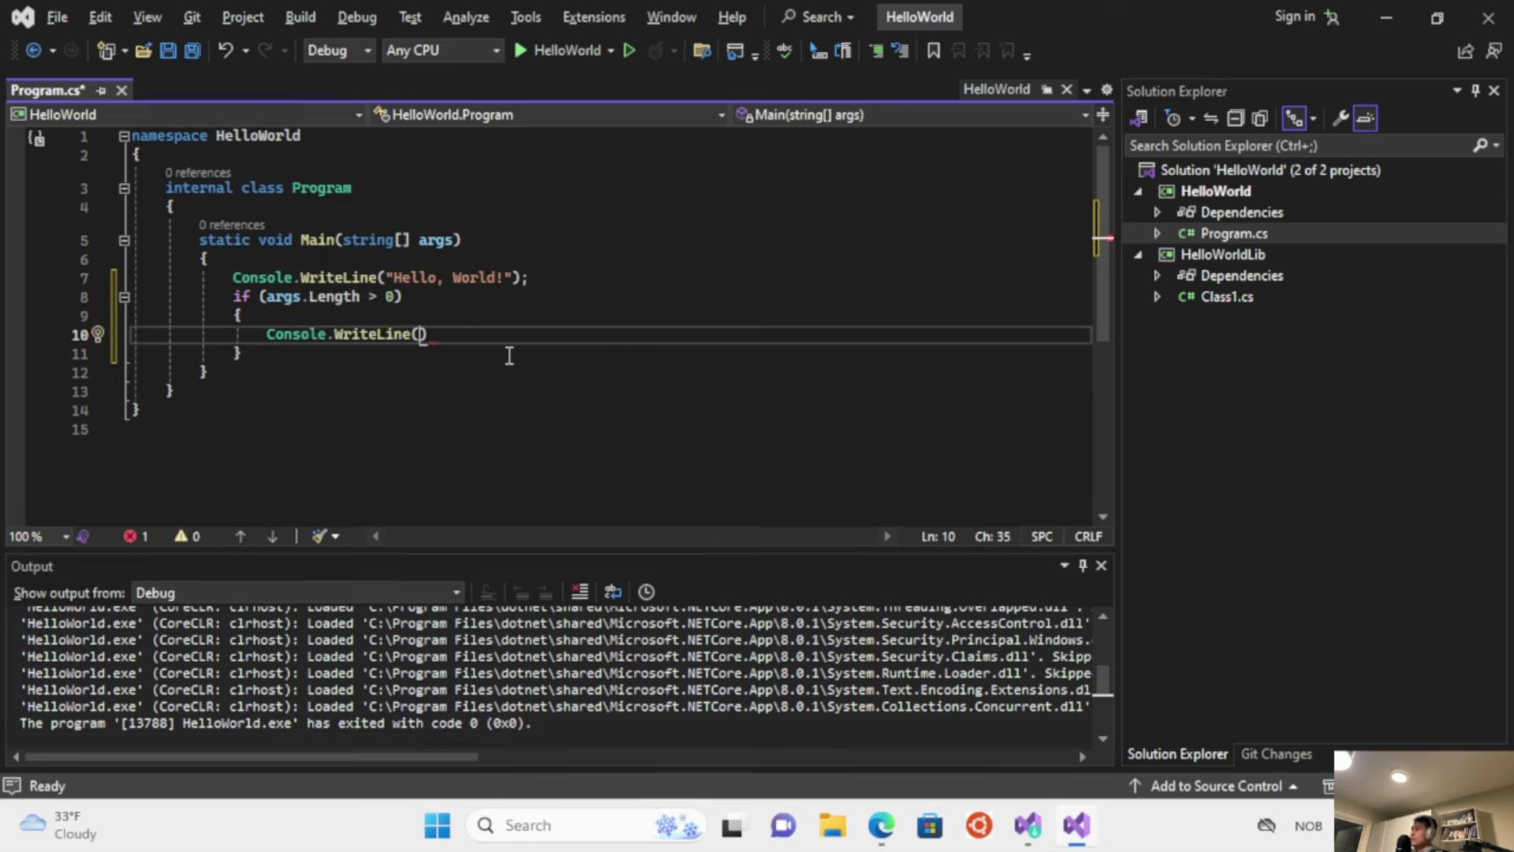
Insert a braced foreach (var arg in args) loop above the empty Console.WriteLine() call.
{"action": "key", "text": "Up"}
{"action": "key", "text": "Return"}
{"action": "type", "text": "for"}
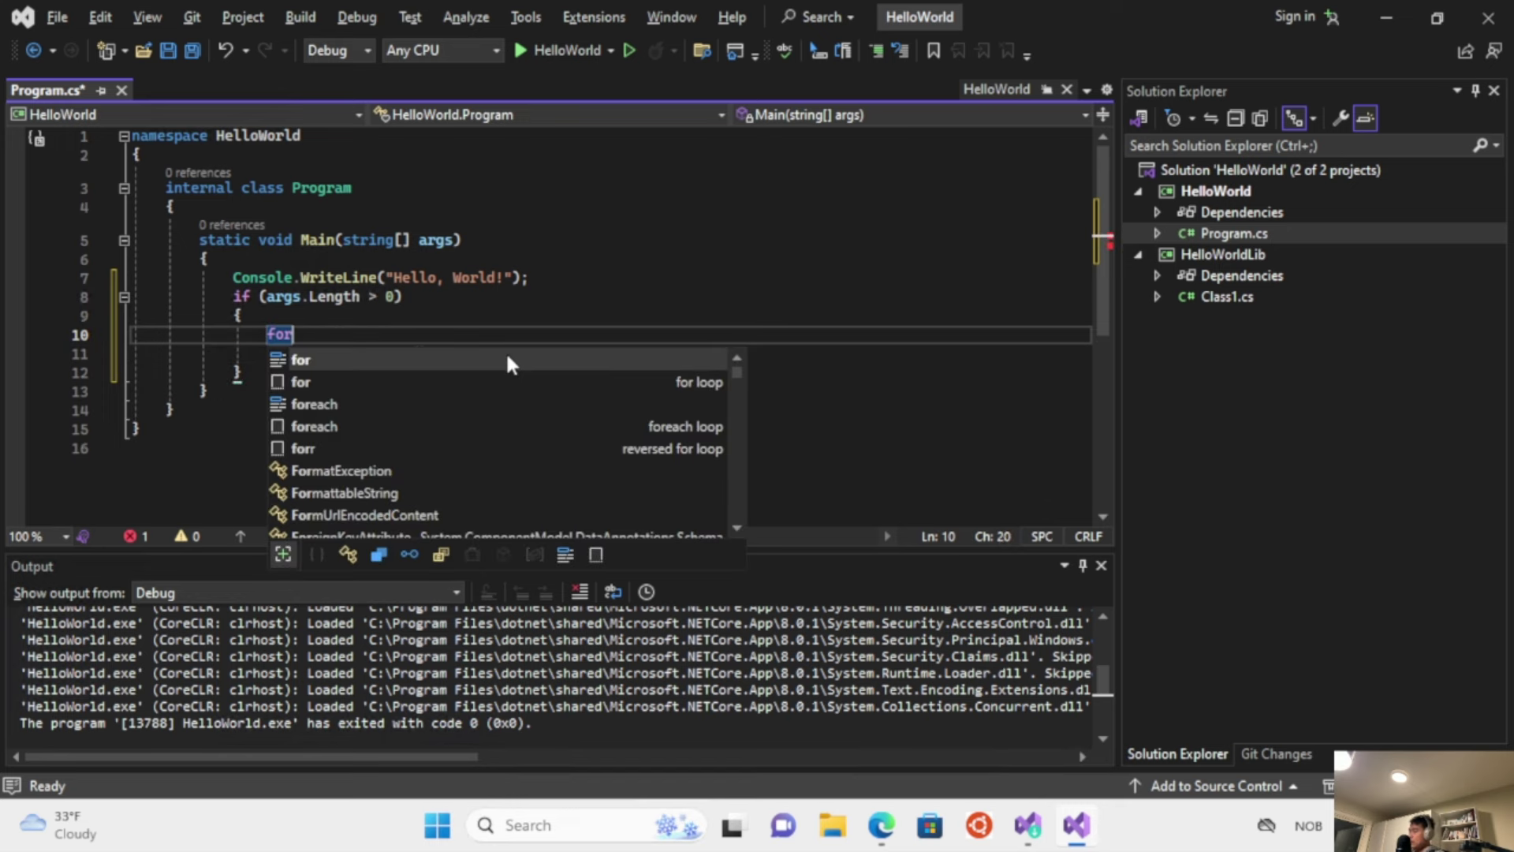
{"action": "type", "text": "each"}
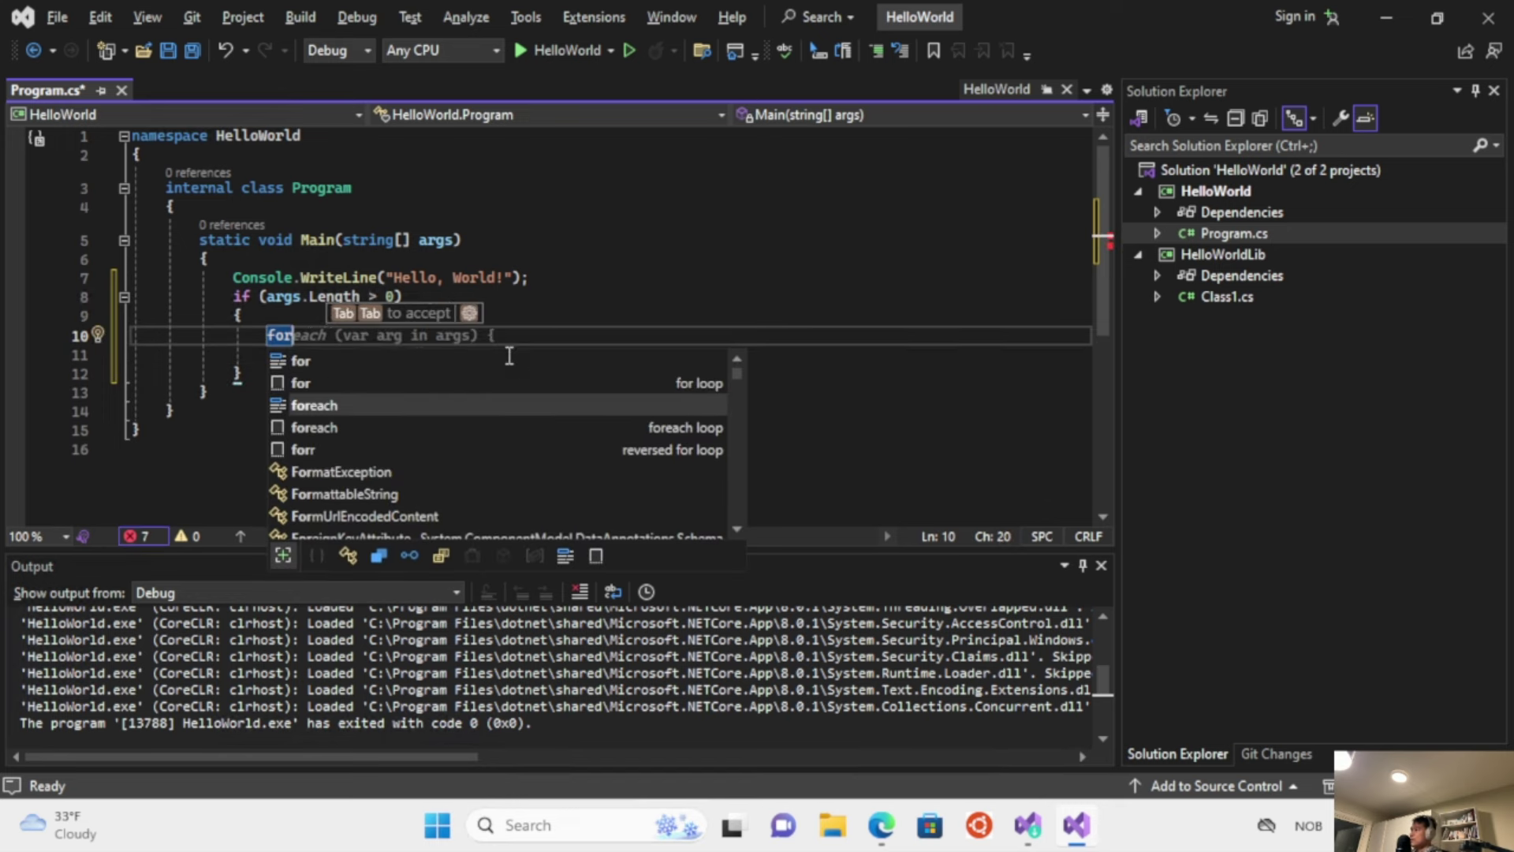
{"action": "key", "text": "Tab"}
{"action": "key", "text": "Return"}
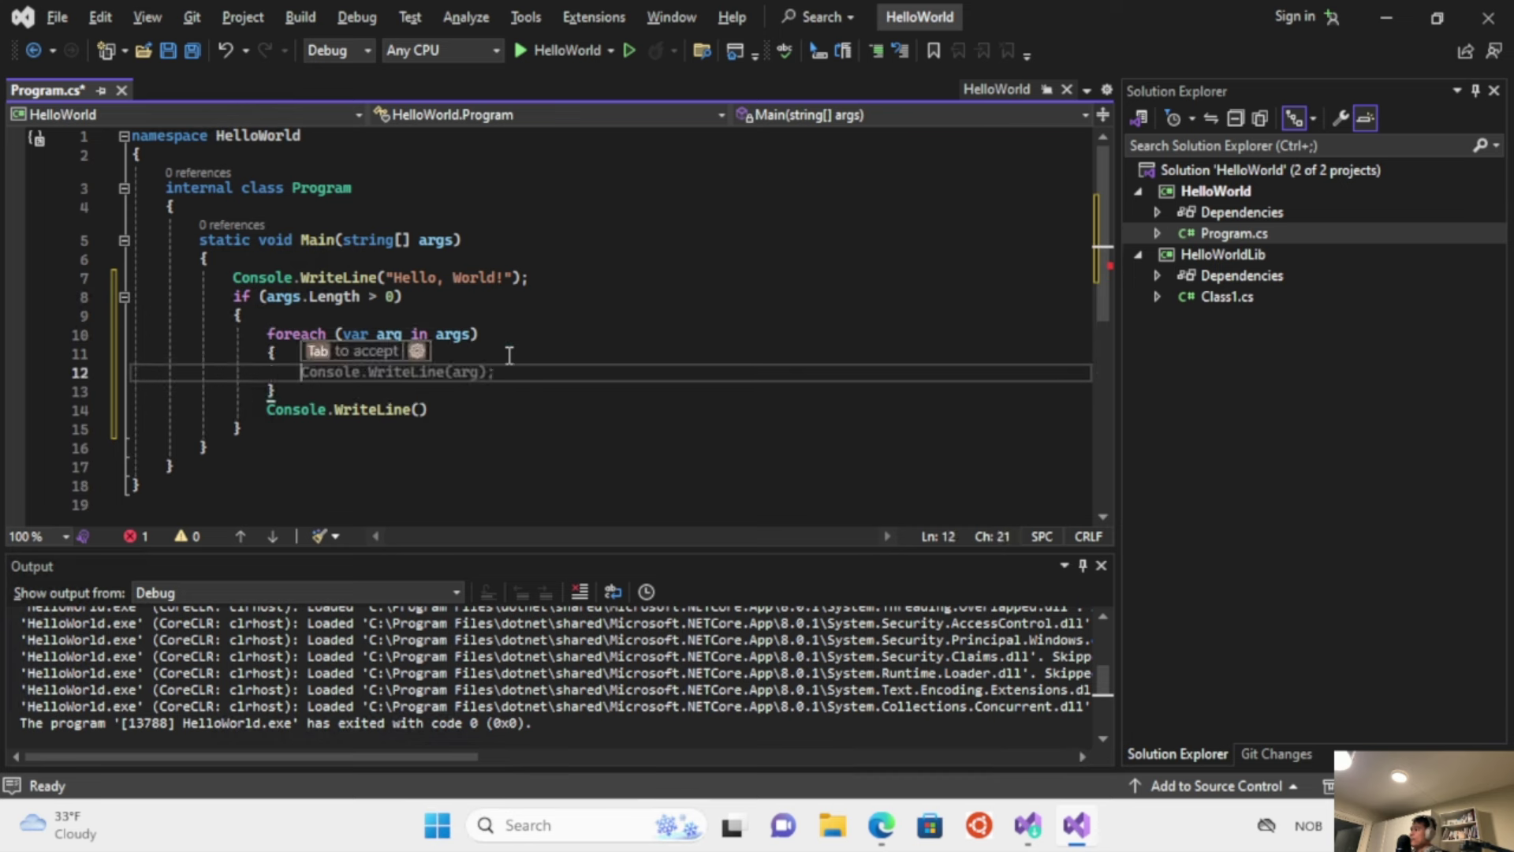
{"action": "key", "text": "Down"}
{"action": "key", "text": "Down"}
{"action": "key", "text": "Home"}
{"action": "key", "text": "Up"}
{"action": "key", "text": "Up"}
{"action": "key", "text": "Up"}
{"action": "key", "text": "Home"}
{"action": "key", "text": "Return"}
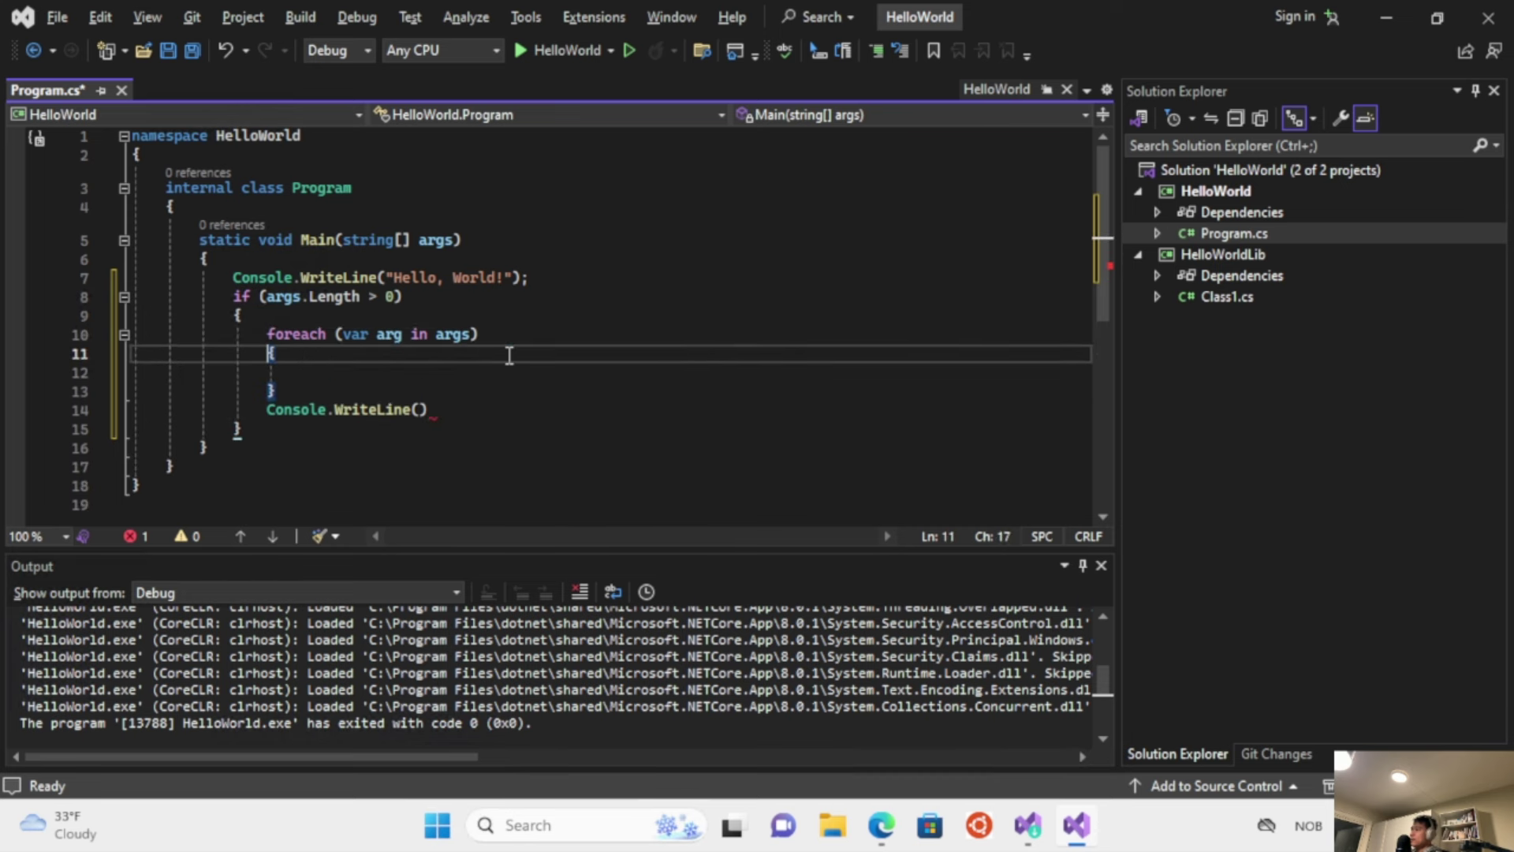
{"action": "key", "text": "Up"}
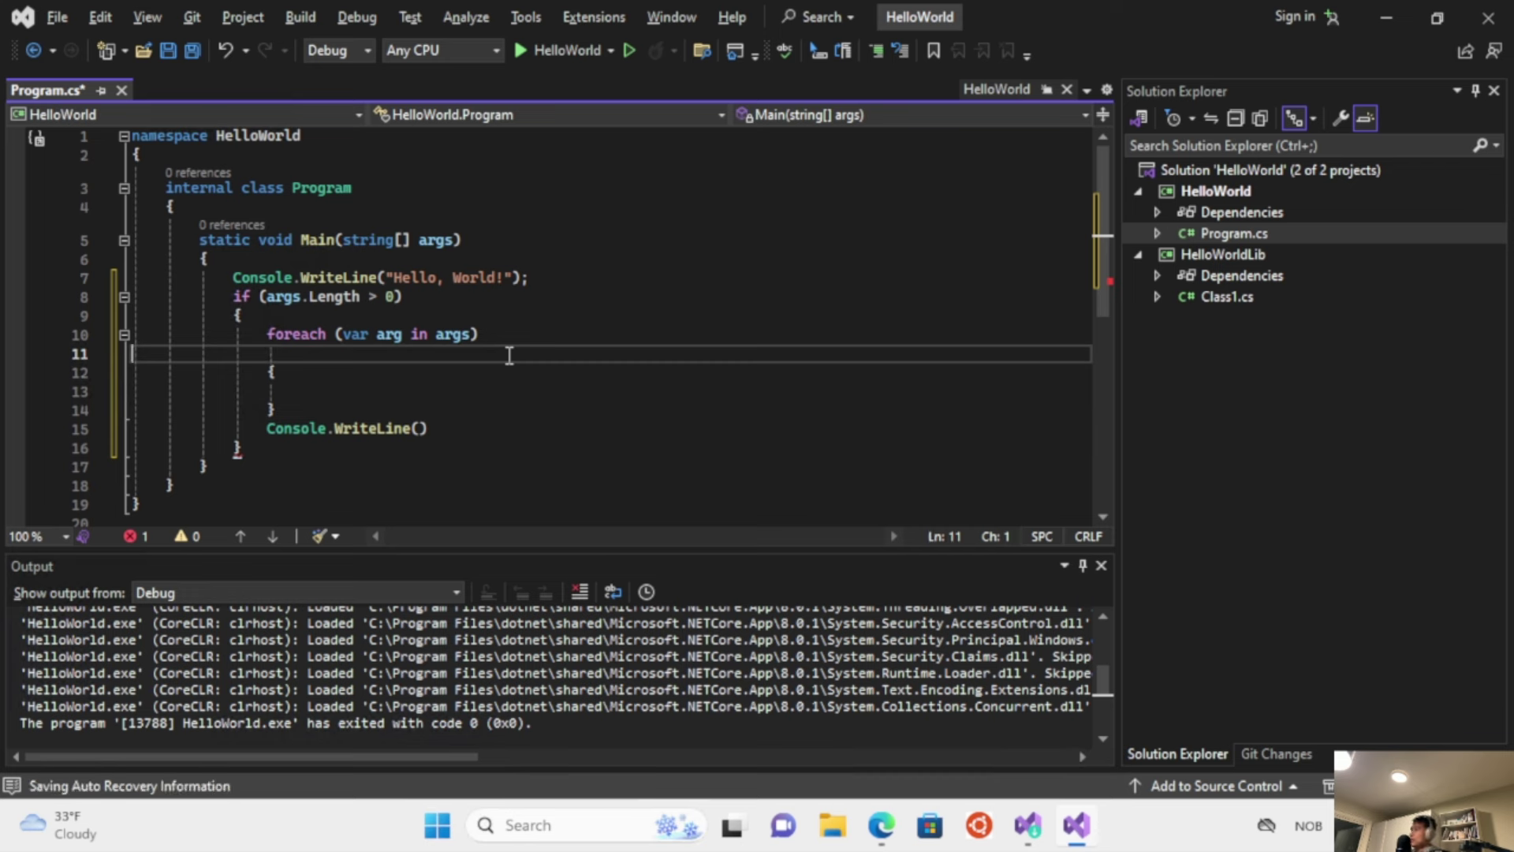
{"action": "triple_click", "coordinate": [510, 354]}
{"action": "key", "text": "BackSpace"}
{"action": "left_click", "coordinate": [510, 355]}
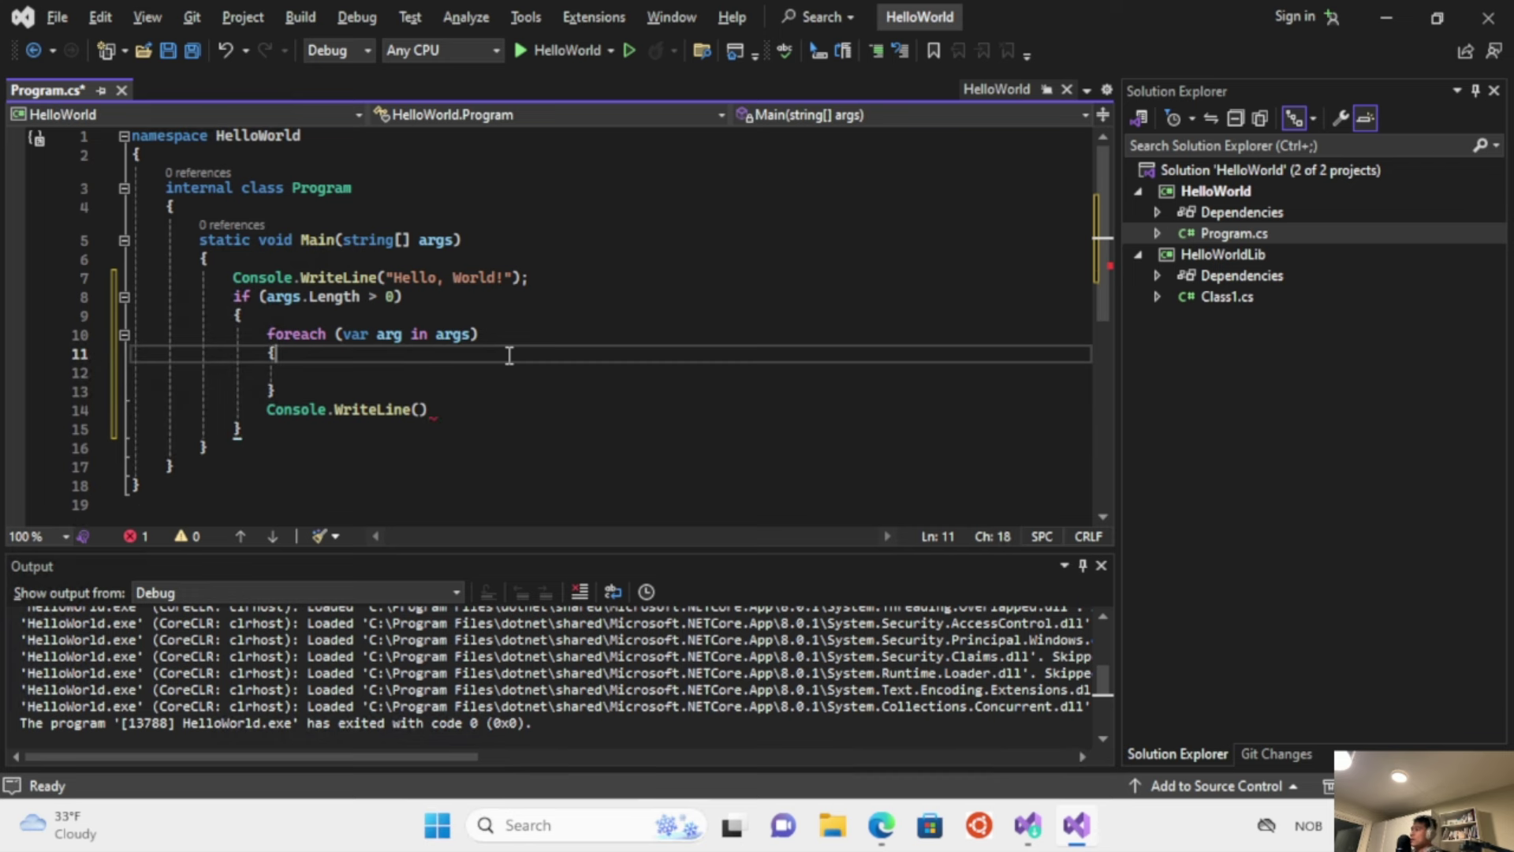
Add Console.WriteLine(arg); inside the foreach loop and delete the empty Console.WriteLine() line below the loop.
{"action": "key", "text": "Return"}
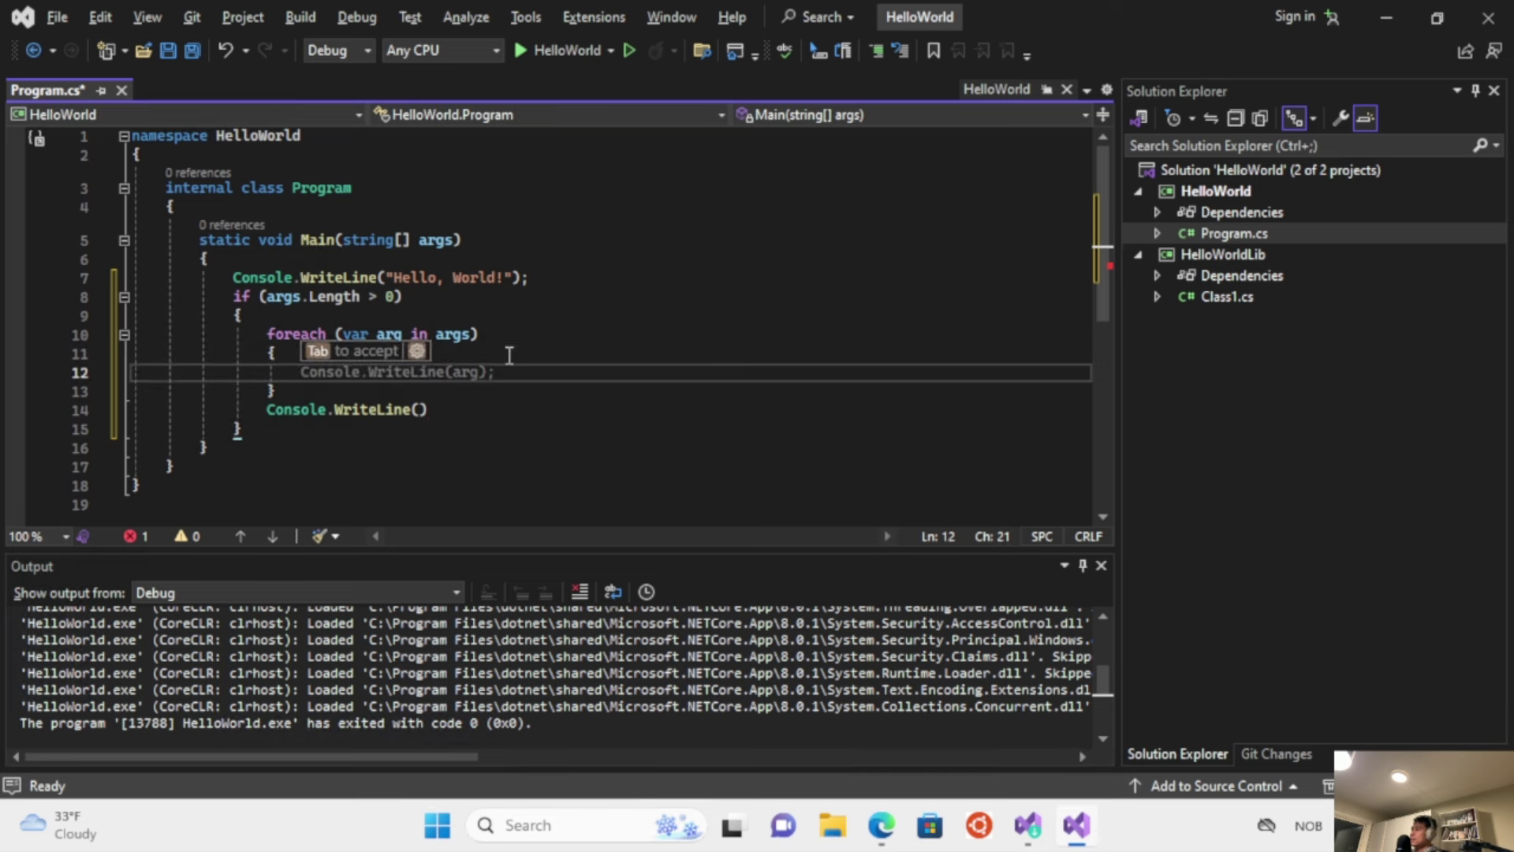
{"action": "key", "text": "Tab"}
{"action": "key", "text": "Down"}
{"action": "key", "text": "Down"}
{"action": "key", "text": "Home"}
{"action": "key", "text": "Home"}
{"action": "key", "text": "shift+Down"}
{"action": "key", "text": "Delete"}
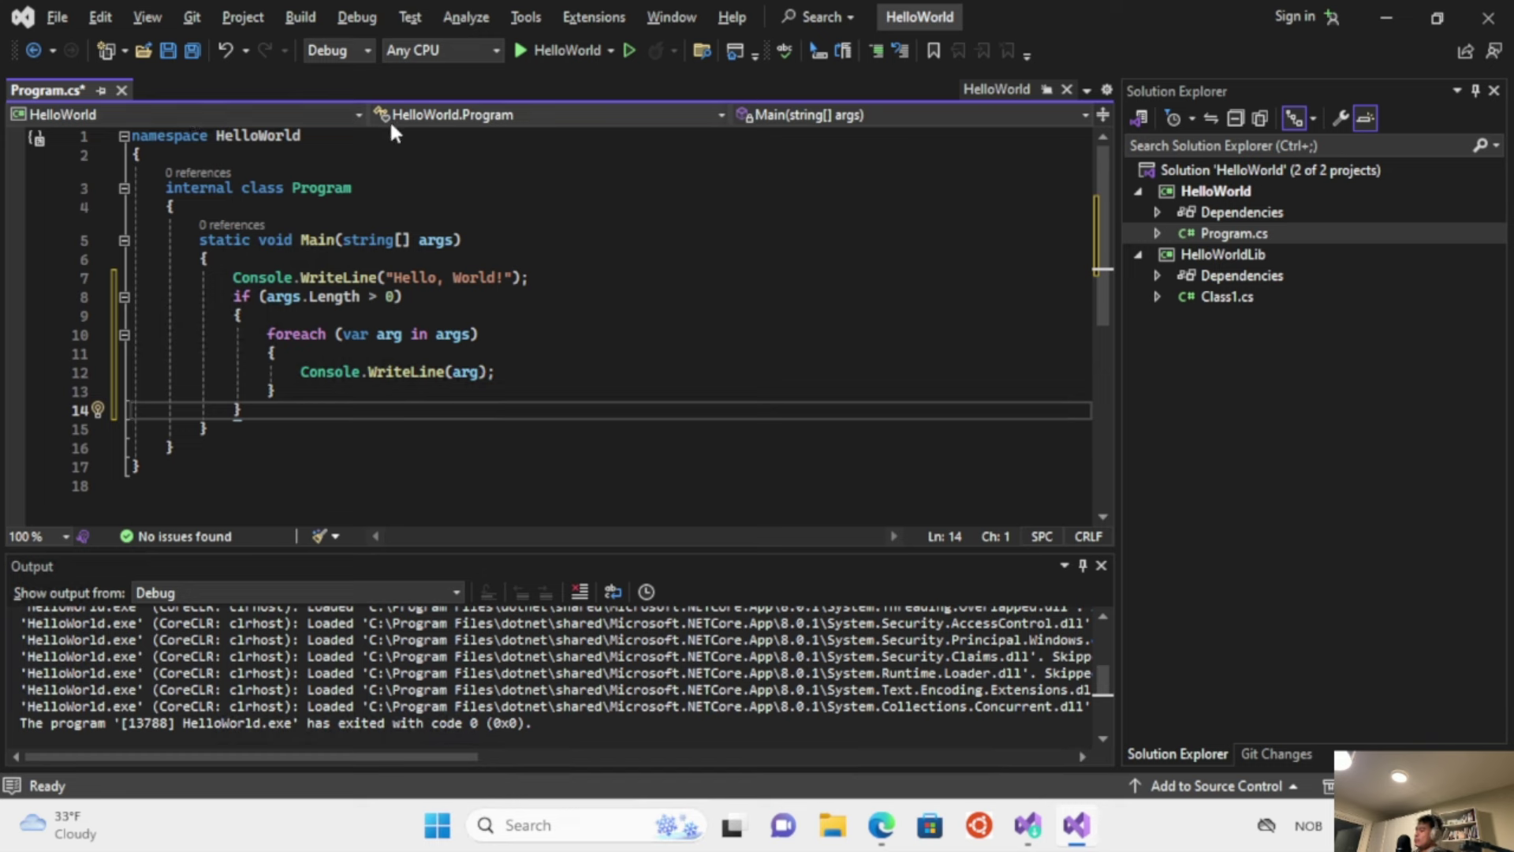
Save Program.cs and run HelloWorld with debugging, closing its console window at the end.
{"action": "key", "text": "ctrl+s"}
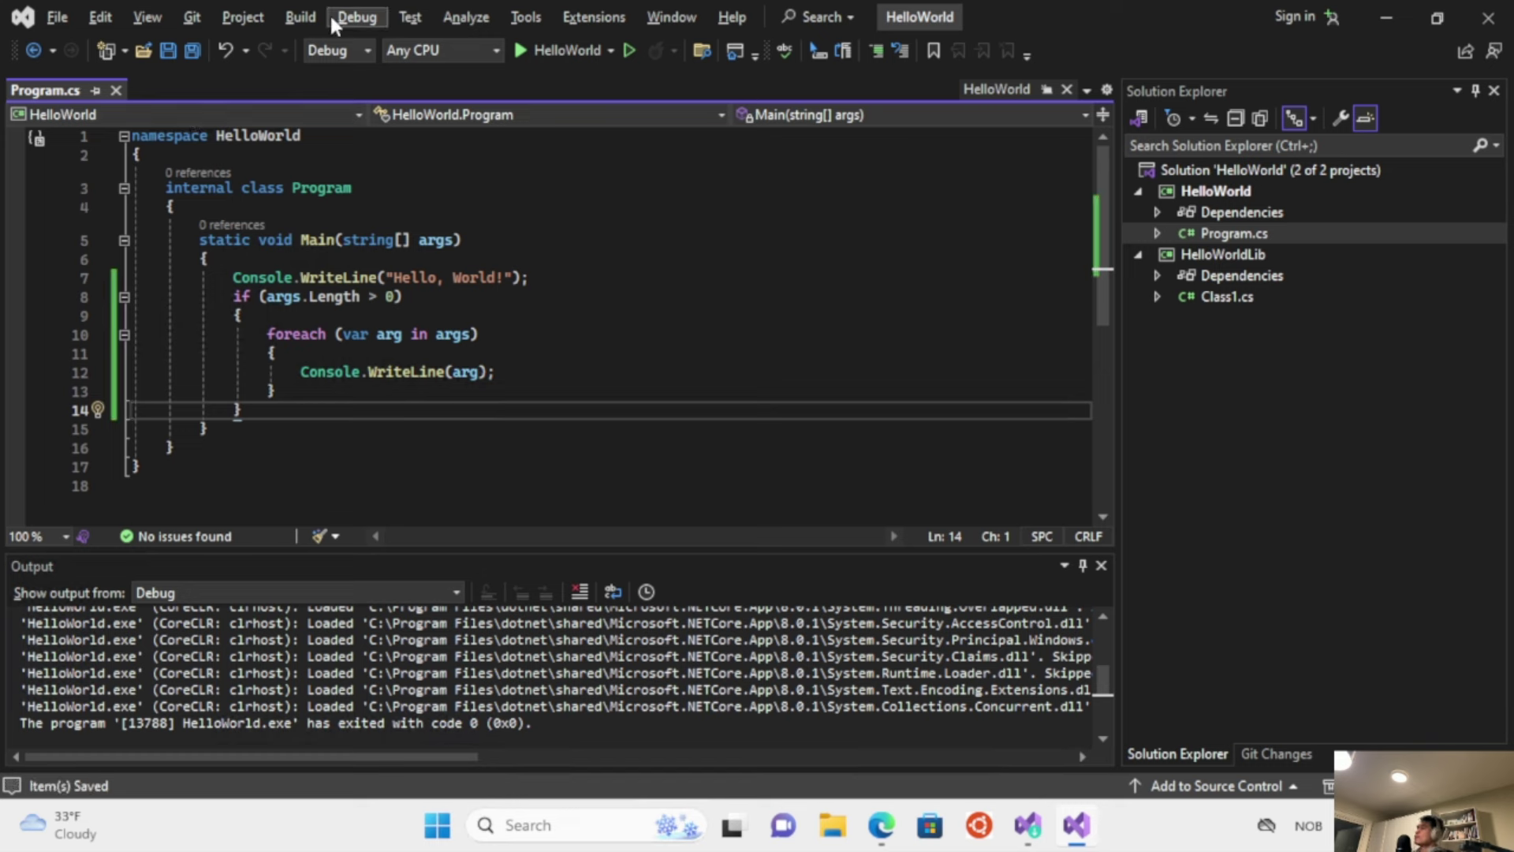
{"action": "left_click", "coordinate": [357, 17]}
{"action": "left_click", "coordinate": [374, 73]}
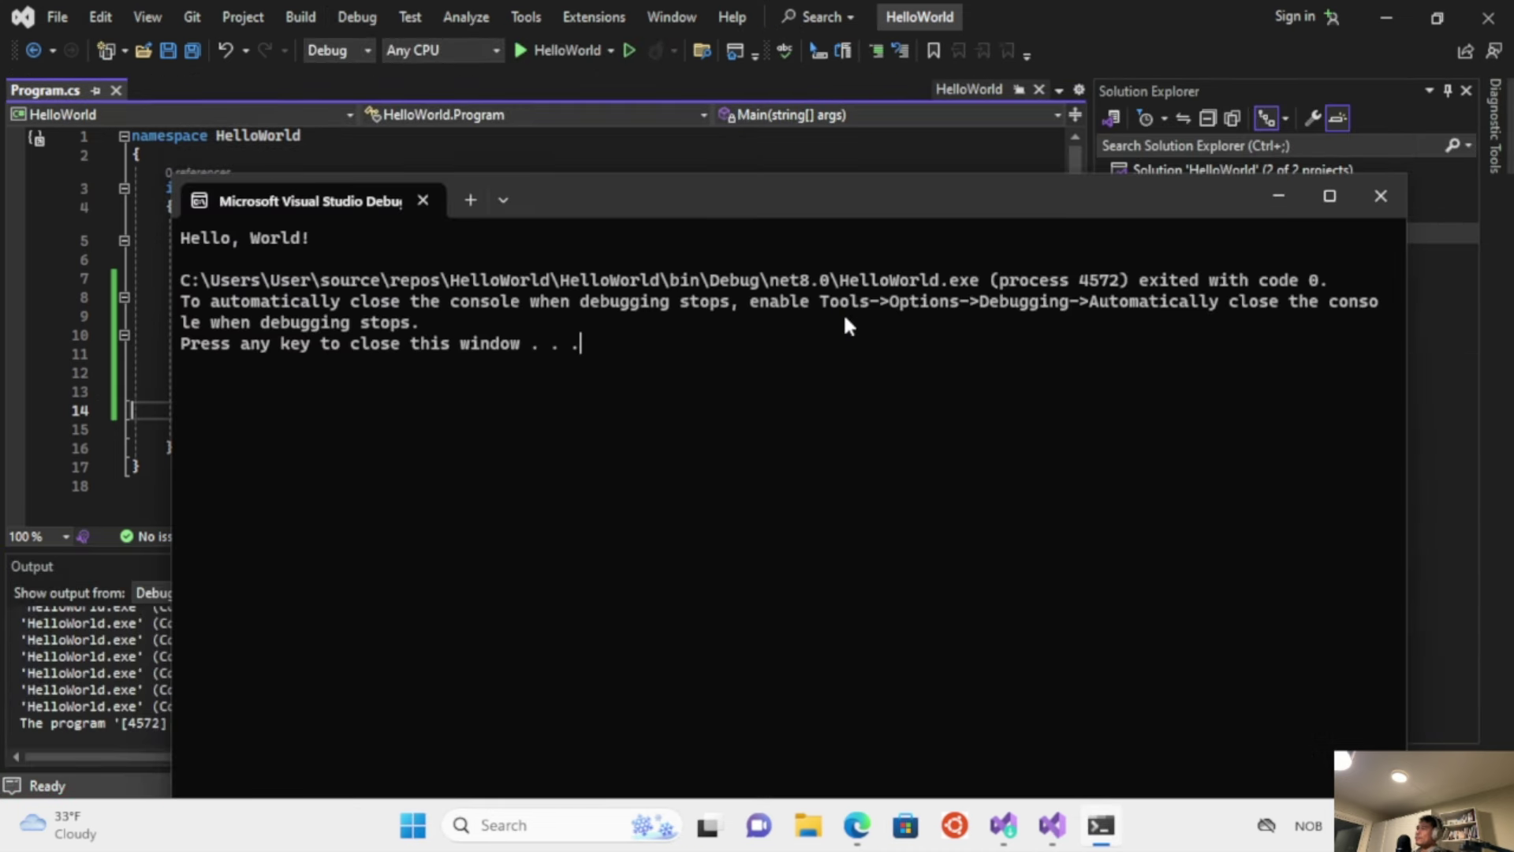
{"action": "left_click", "coordinate": [1378, 196]}
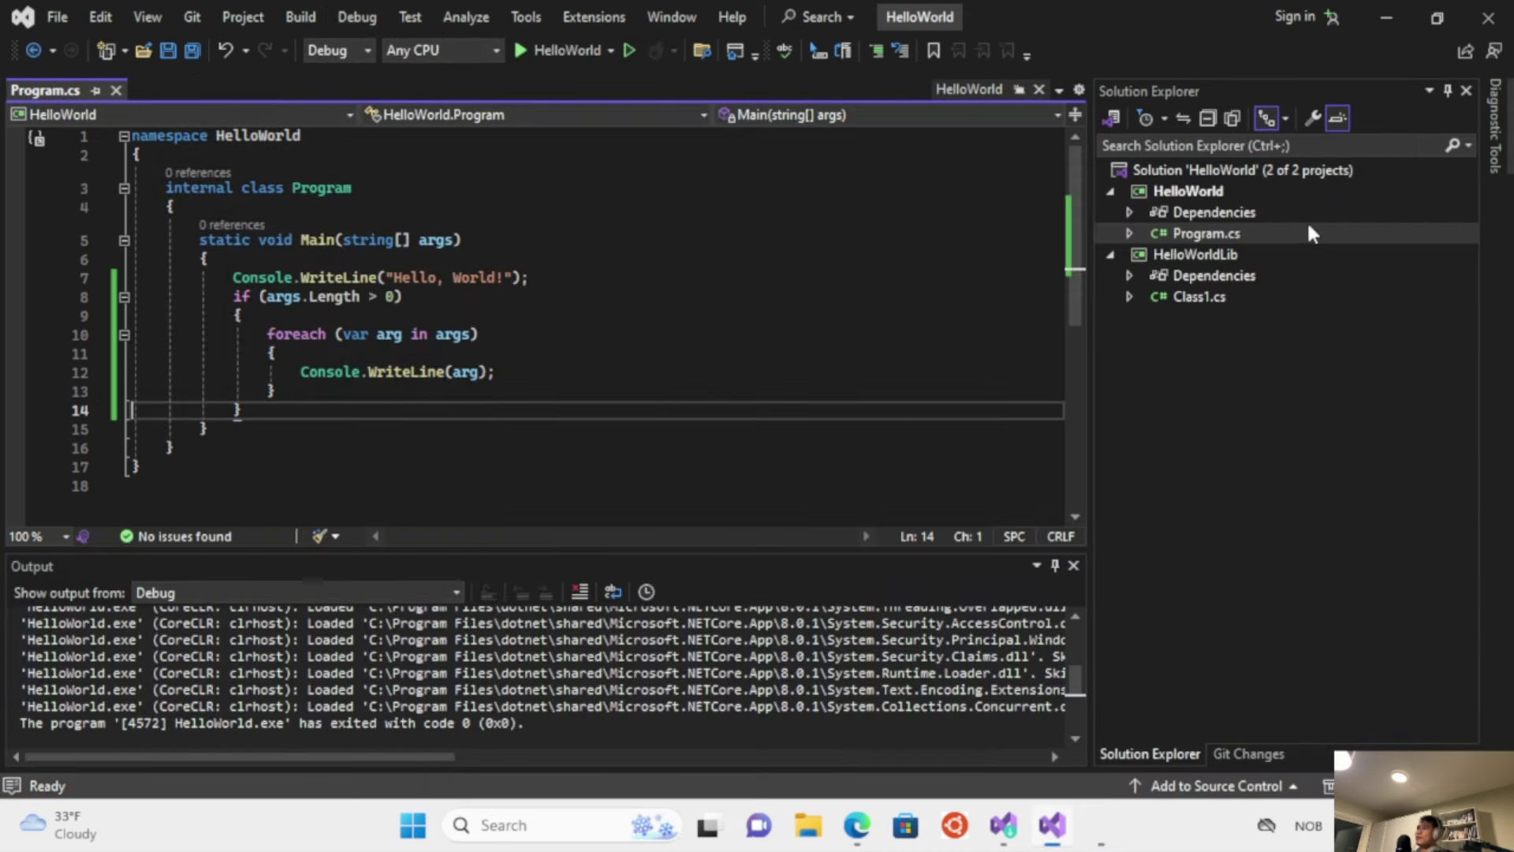
Open the debug launch profiles dialog from the HelloWorld project's properties.
{"action": "right_click", "coordinate": [1167, 192]}
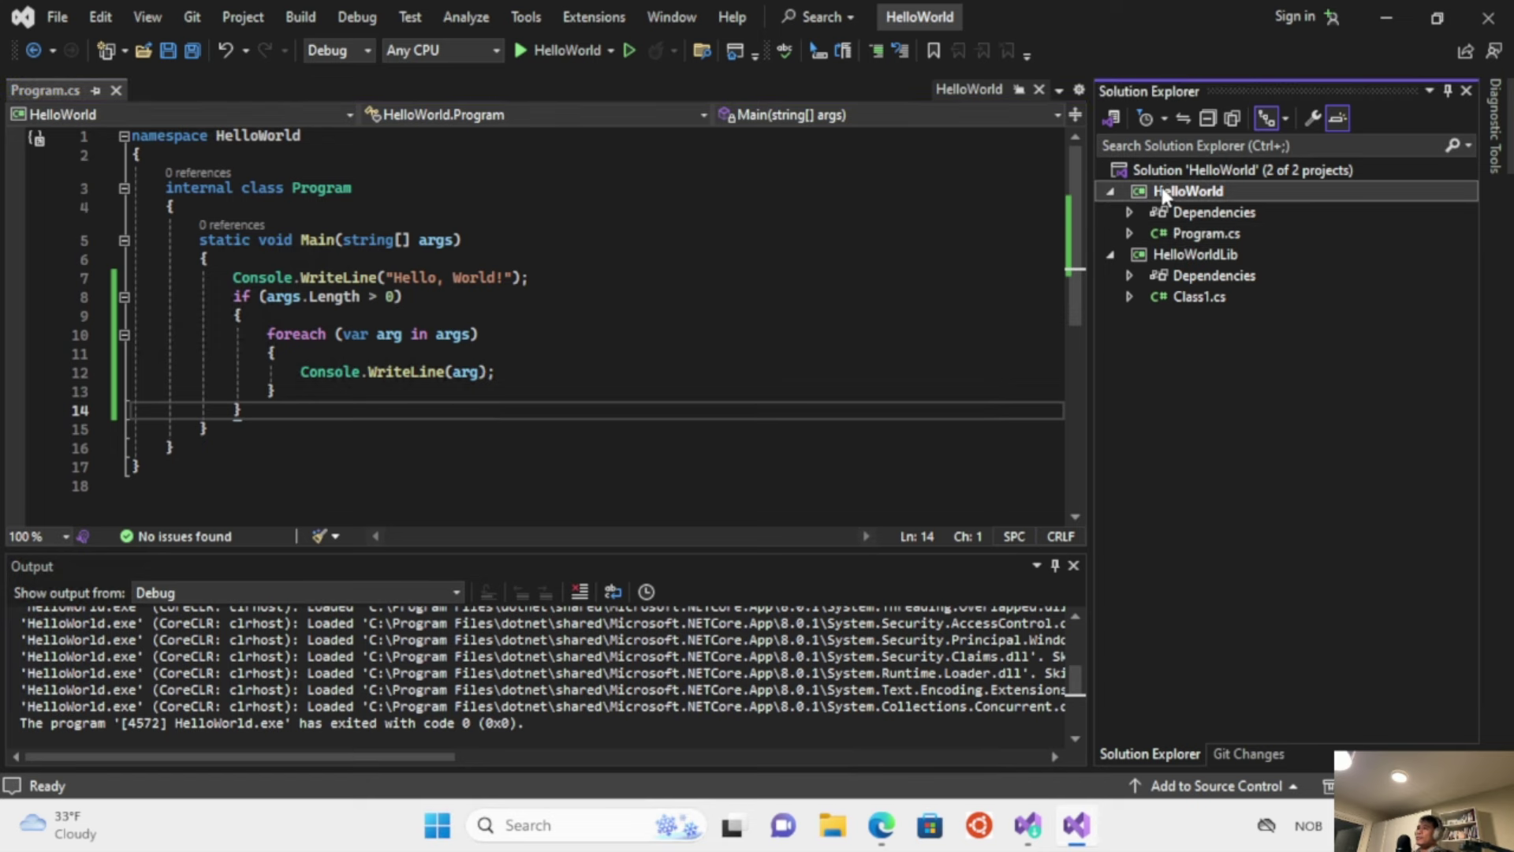
{"action": "mouse_move", "coordinate": [1224, 784]}
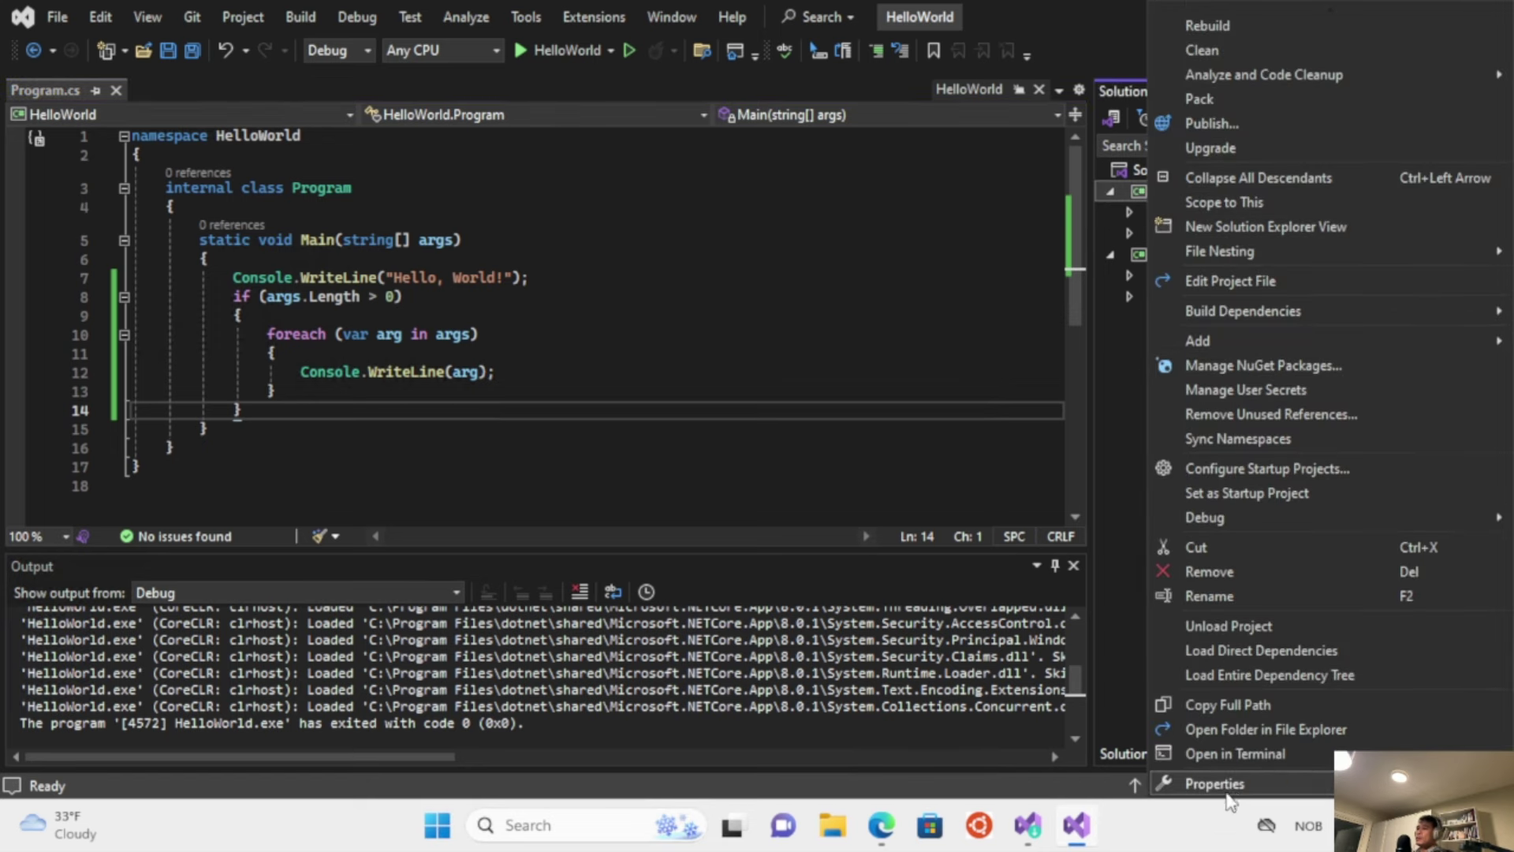
{"action": "left_click", "coordinate": [1214, 783]}
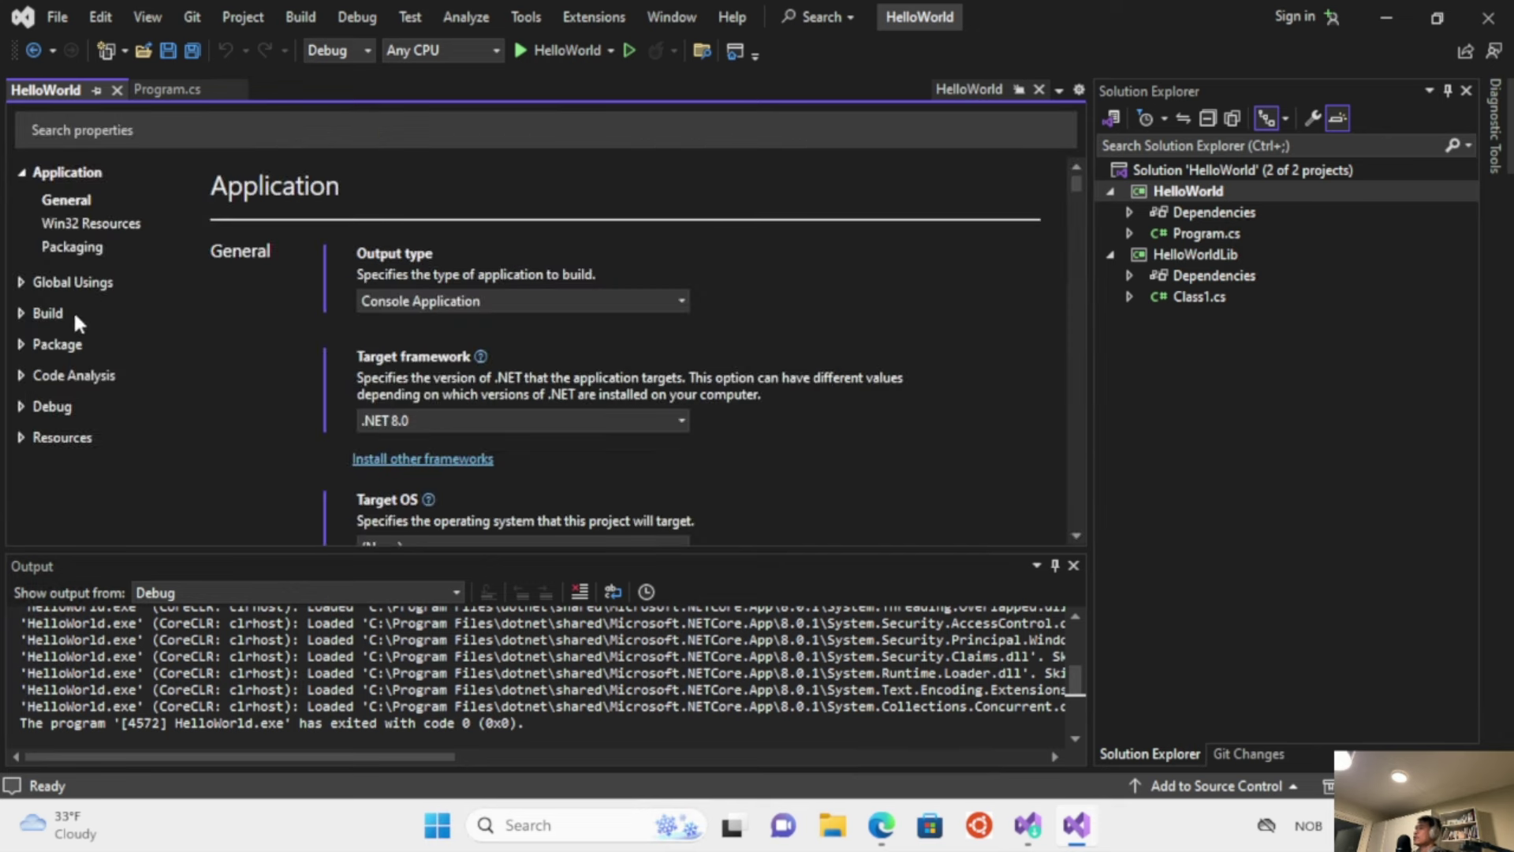
{"action": "left_click", "coordinate": [59, 407]}
{"action": "left_click", "coordinate": [441, 324]}
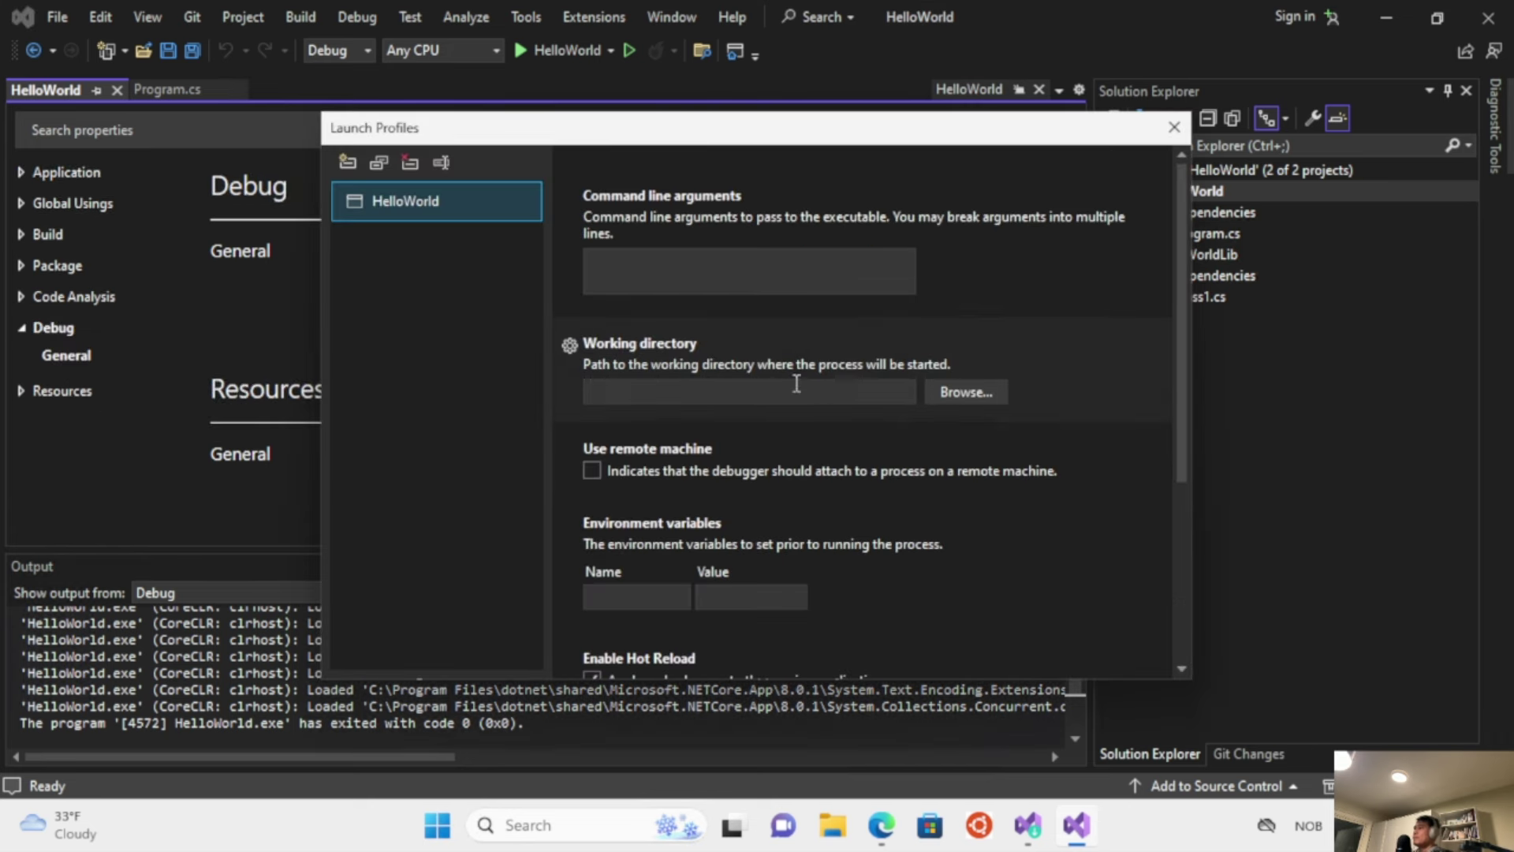
Set the HelloWorld launch profile's command line arguments to a1 a2 a3 and close the launch profiles dialog.
{"action": "left_click", "coordinate": [719, 270]}
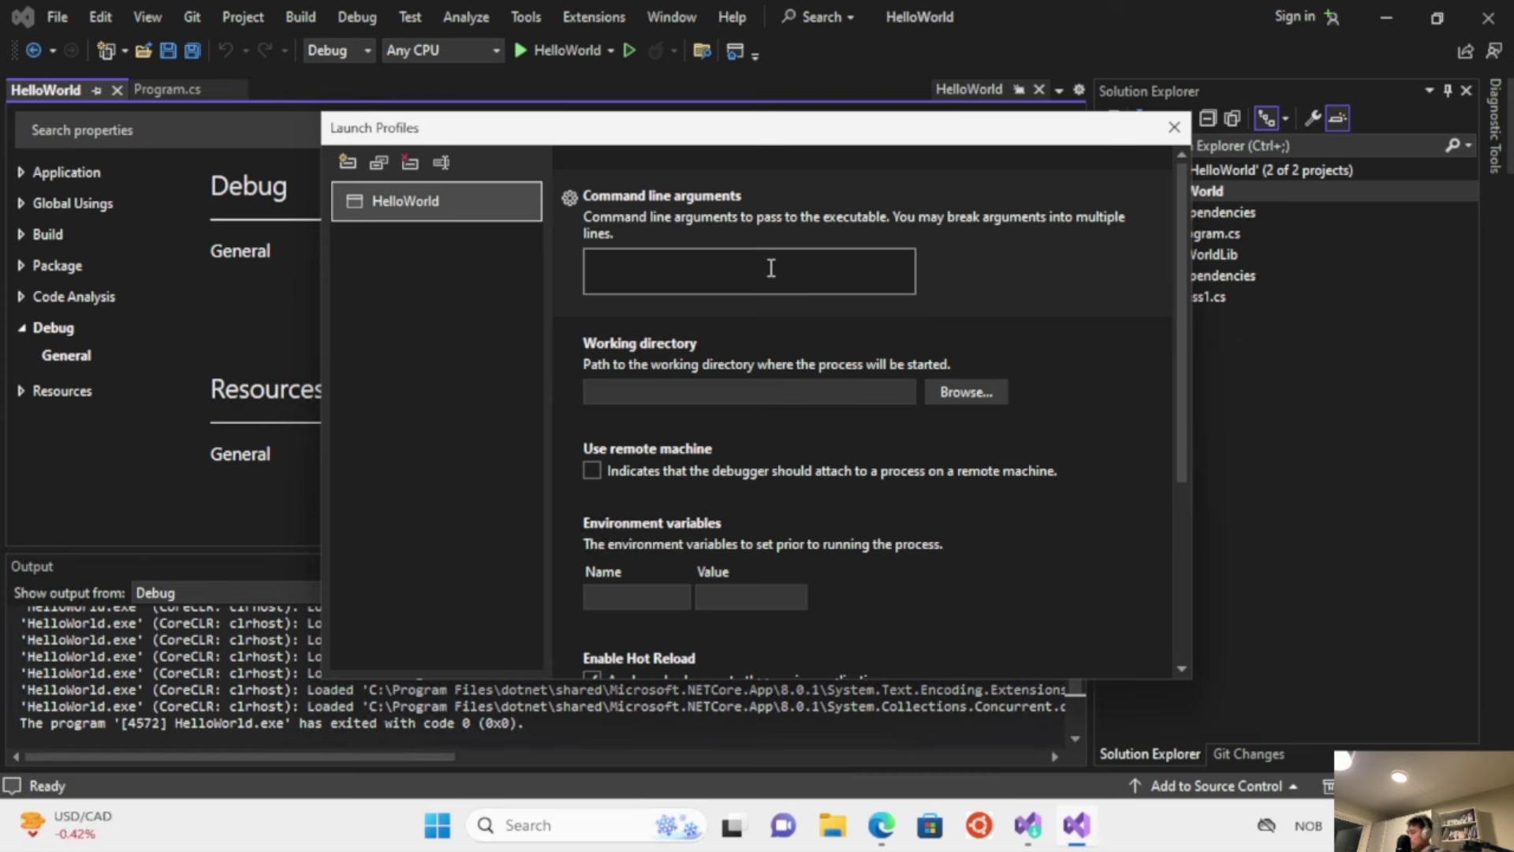
{"action": "type", "text": "a1 a2 a3"}
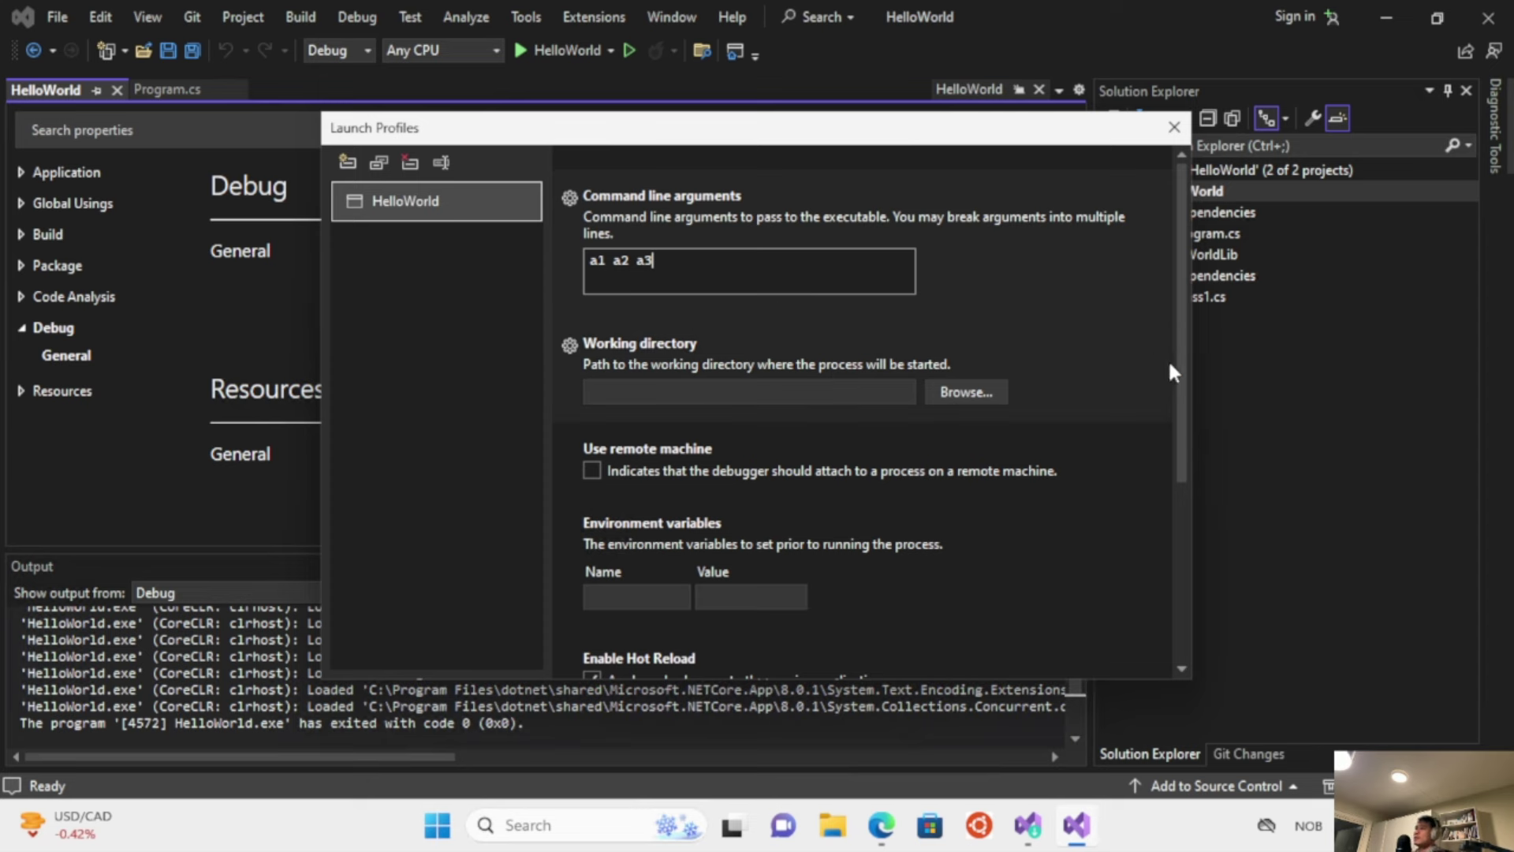
{"action": "left_click_drag", "start_coordinate": [1178, 469], "coordinate": [1181, 594]}
{"action": "scroll", "coordinate": [1163, 410], "scroll_direction": "up", "scroll_amount": 1}
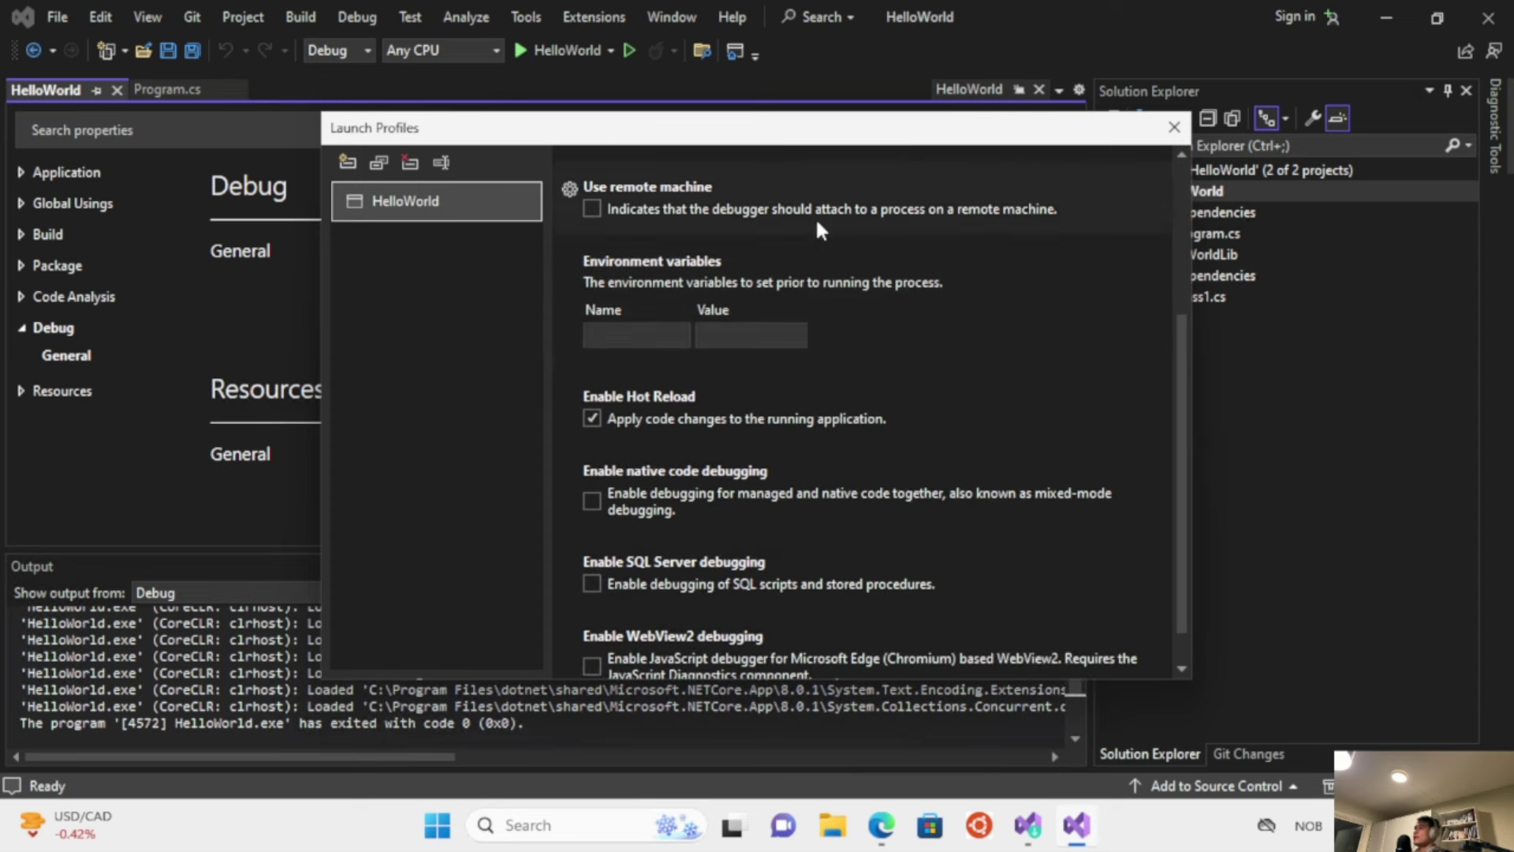
{"action": "scroll", "coordinate": [844, 264], "scroll_direction": "up", "scroll_amount": 2}
{"action": "left_click", "coordinate": [1174, 127]}
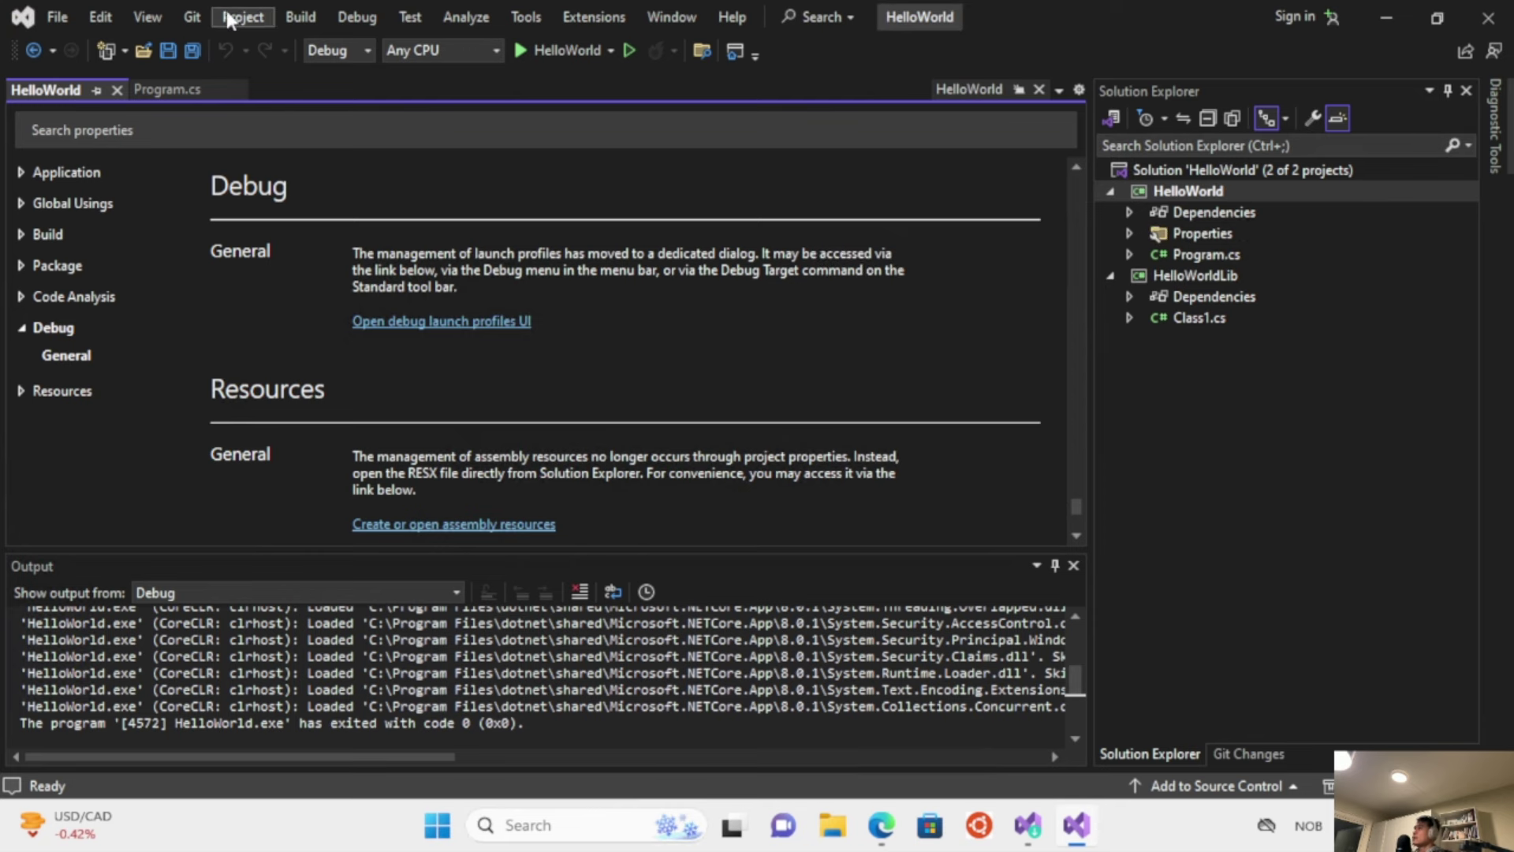
Run HelloWorld with debugging, bring up its console window to check the output, and close that window.
{"action": "left_click", "coordinate": [363, 11]}
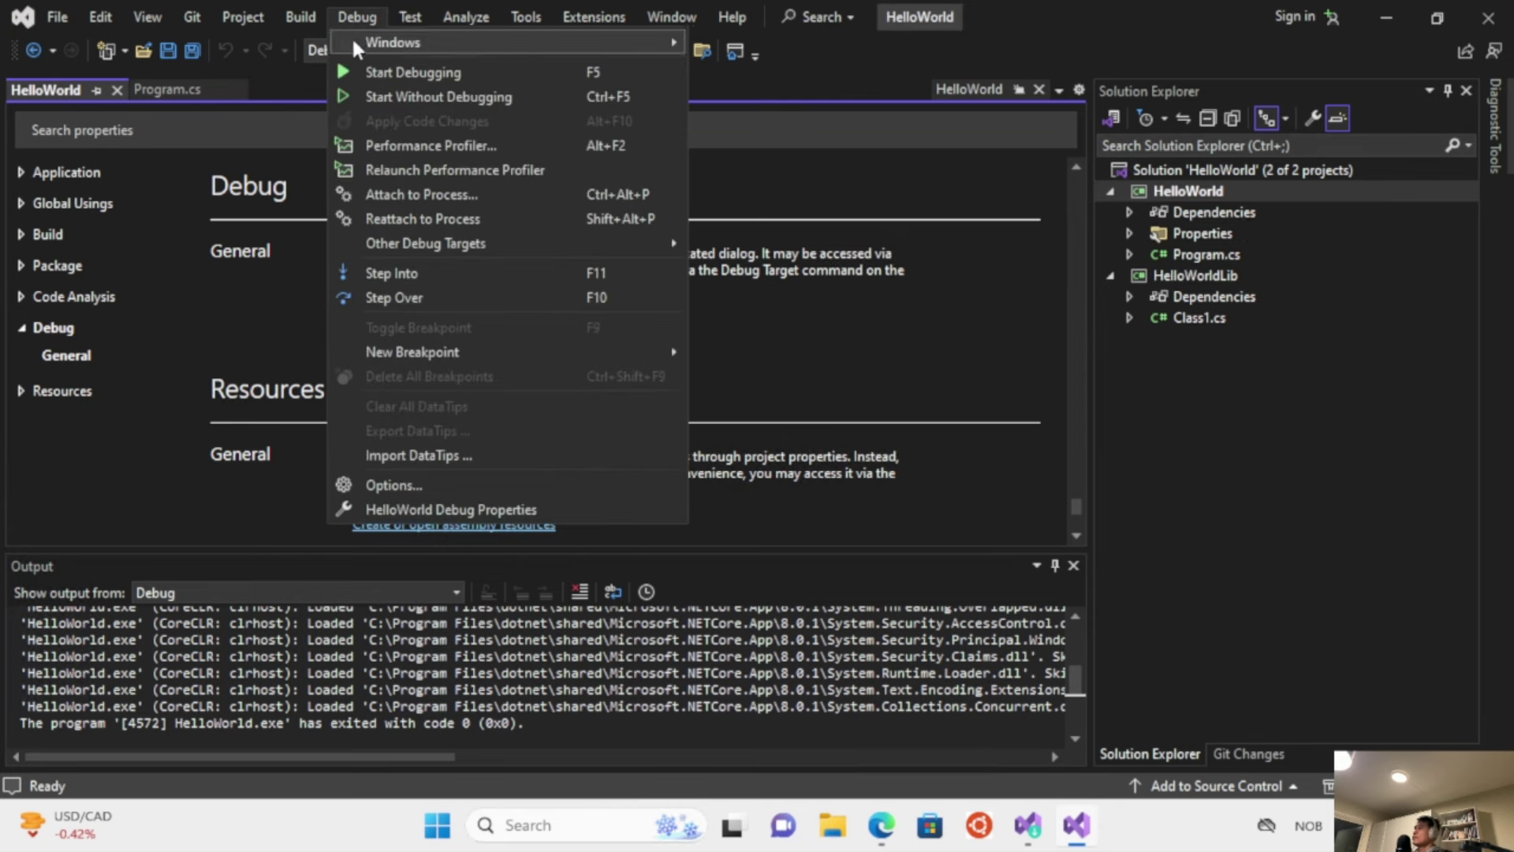
{"action": "left_click", "coordinate": [367, 71]}
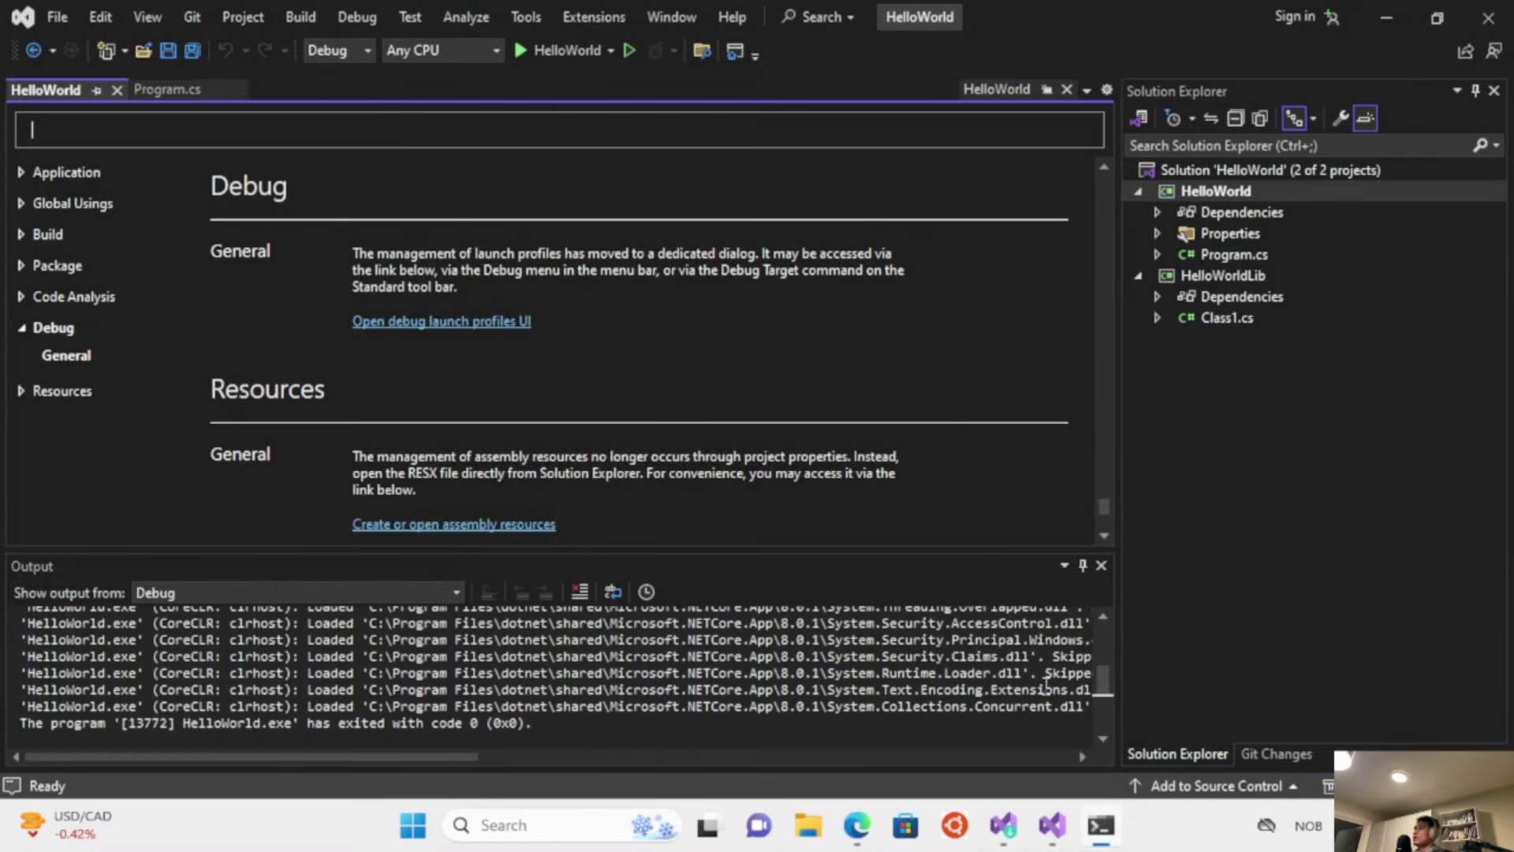
{"action": "left_click", "coordinate": [1102, 826]}
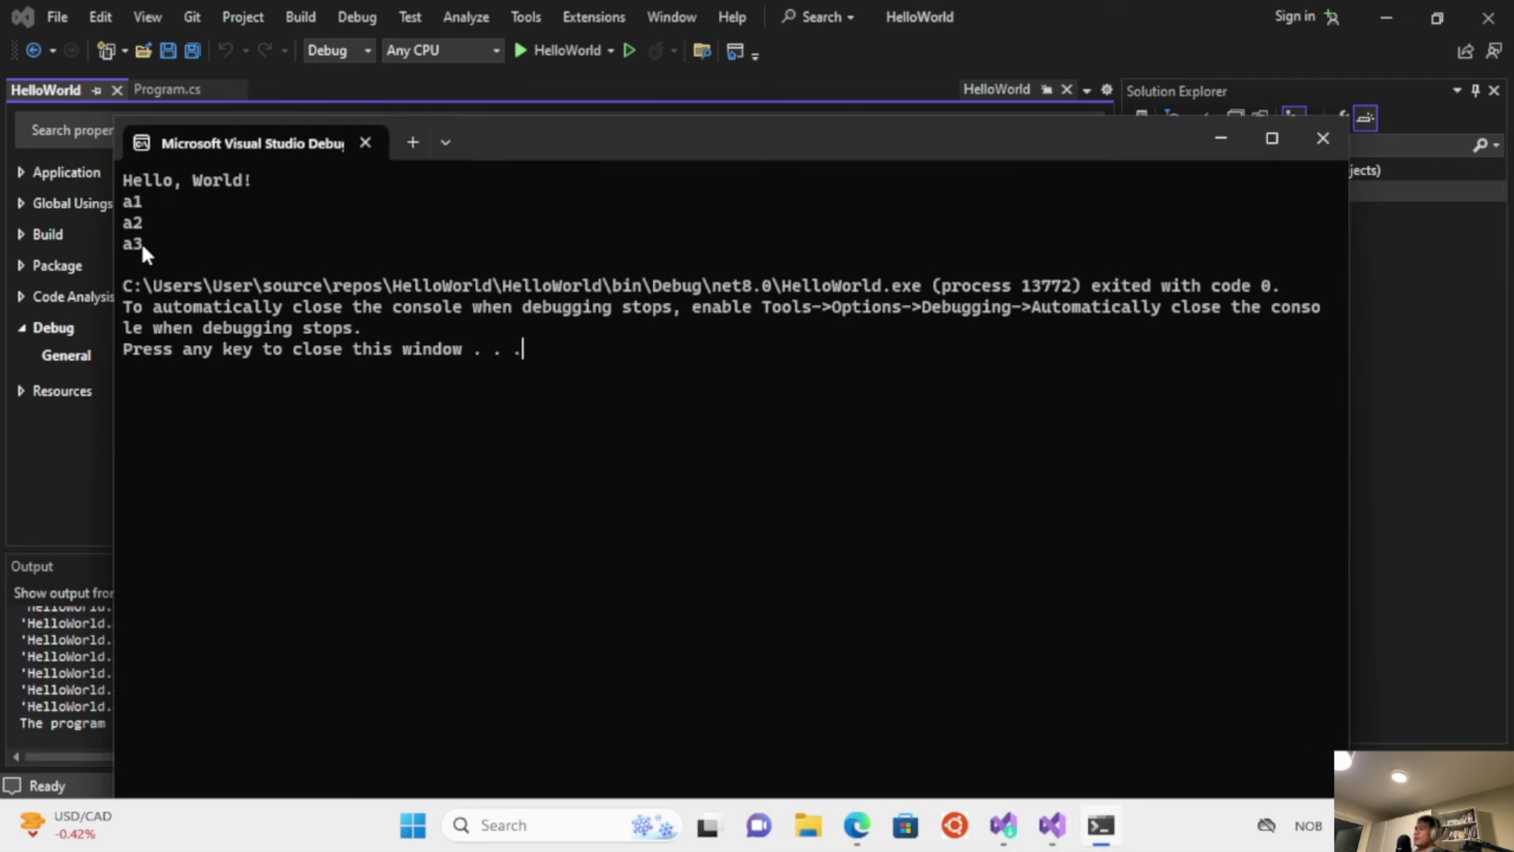
{"action": "left_click", "coordinate": [1323, 138]}
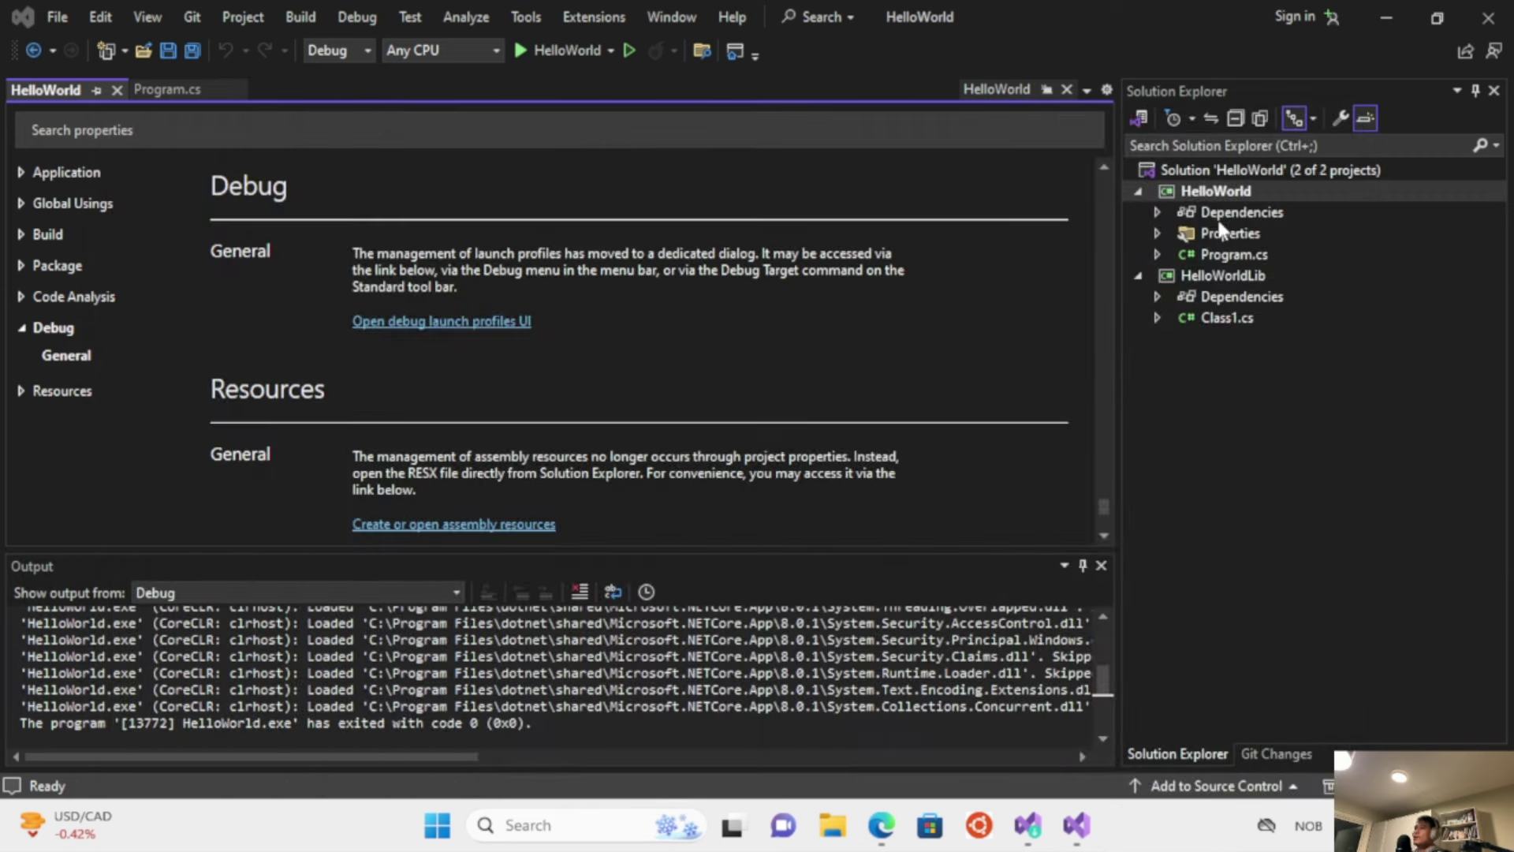
Open the HelloWorld project's folder in File Explorer.
{"action": "right_click", "coordinate": [1215, 192]}
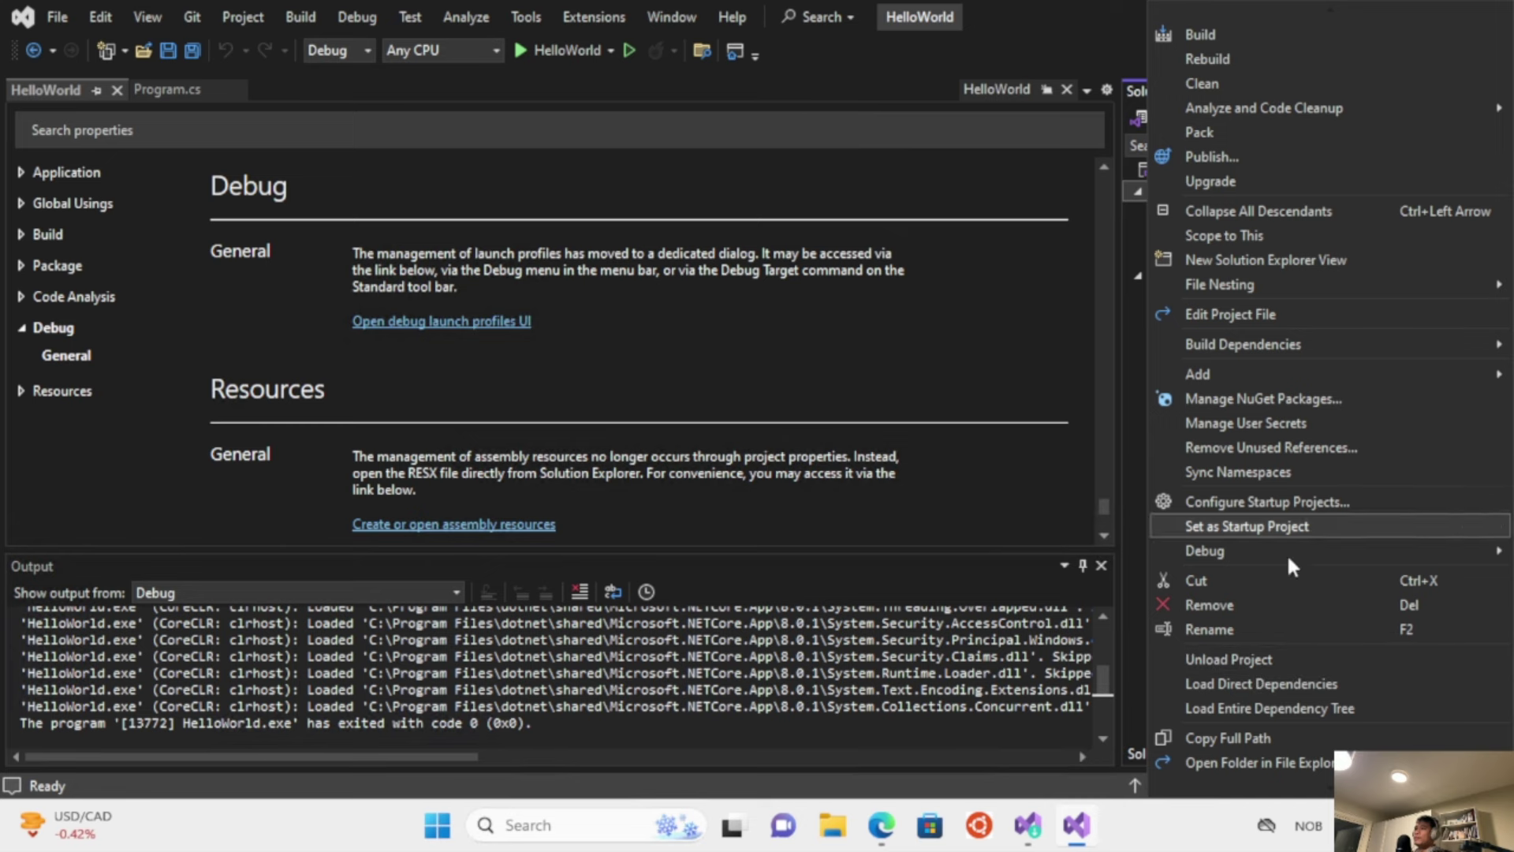
{"action": "scroll", "coordinate": [1285, 552], "scroll_direction": "down", "scroll_amount": 1}
{"action": "left_click", "coordinate": [1255, 749]}
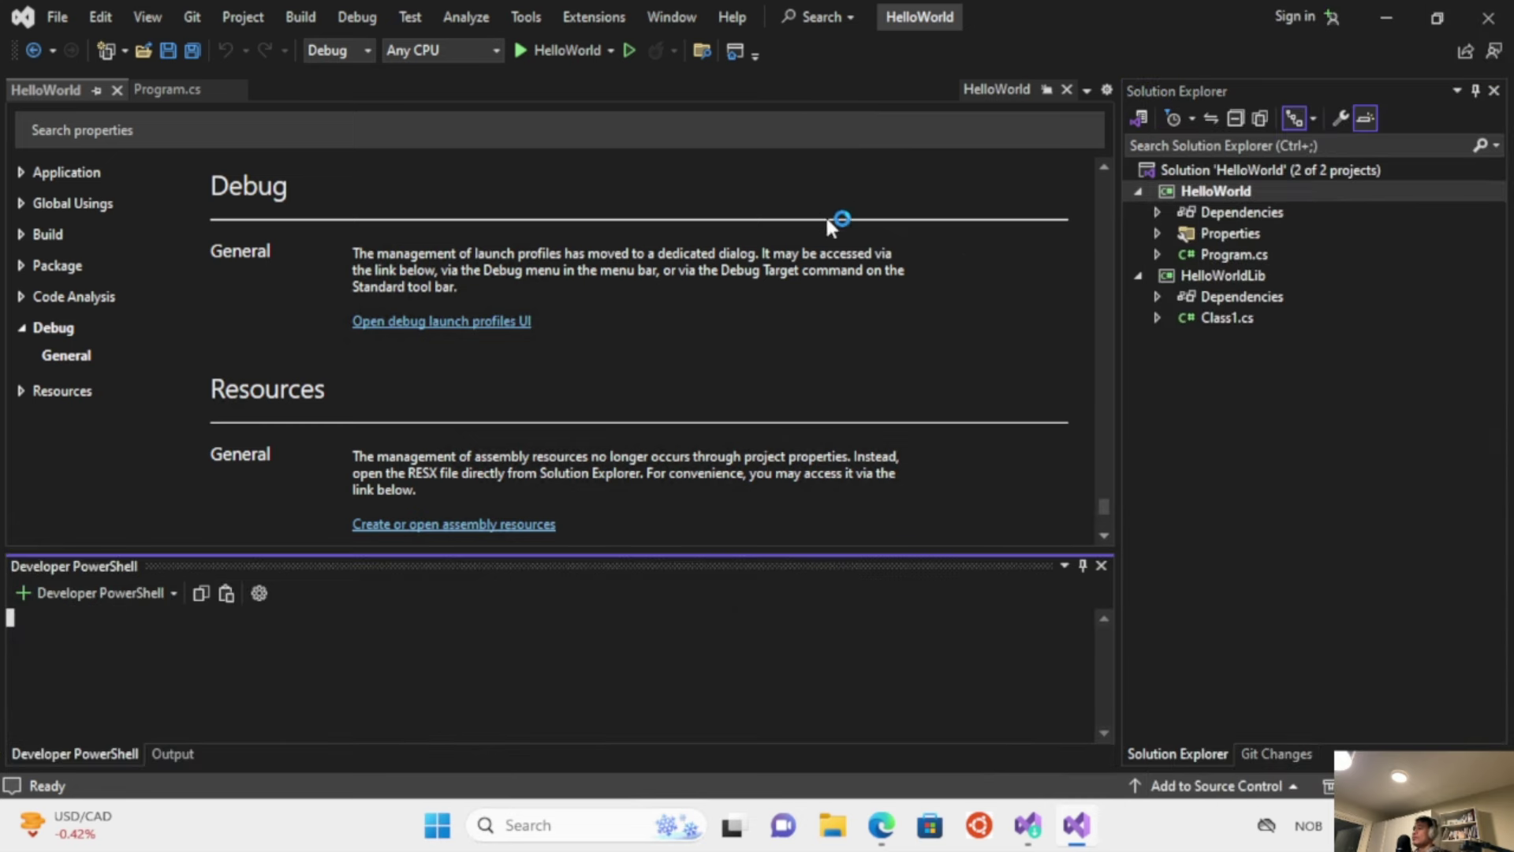
{"action": "right_click", "coordinate": [1242, 192]}
{"action": "left_click", "coordinate": [1276, 742]}
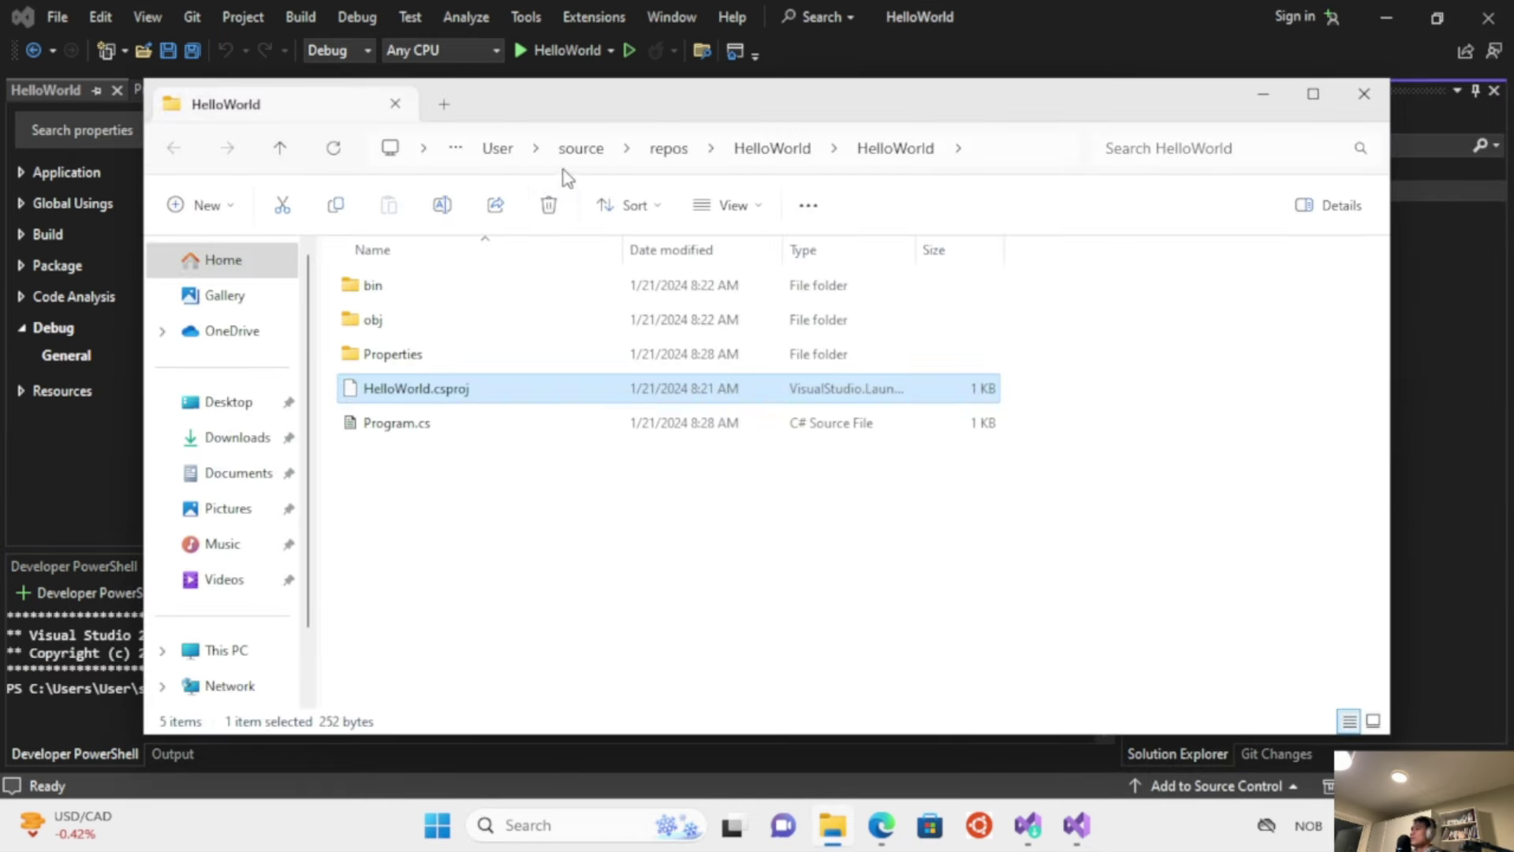
Browse from the project folder into bin\Debug\net8.0, where the build output is stored.
{"action": "left_click", "coordinate": [356, 293]}
{"action": "double_click", "coordinate": [358, 290]}
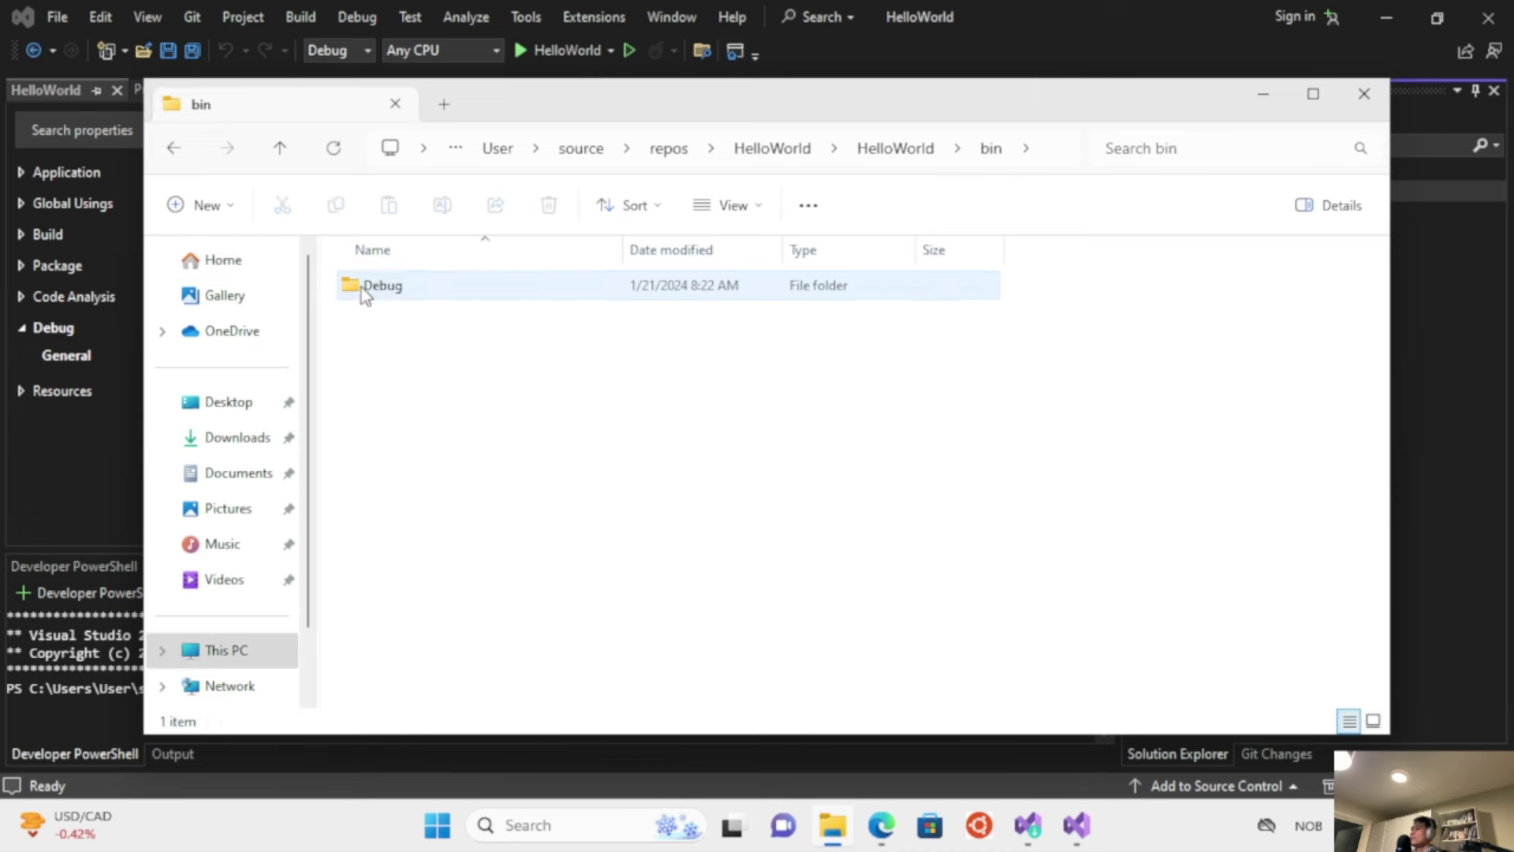
{"action": "double_click", "coordinate": [363, 289]}
{"action": "double_click", "coordinate": [383, 290]}
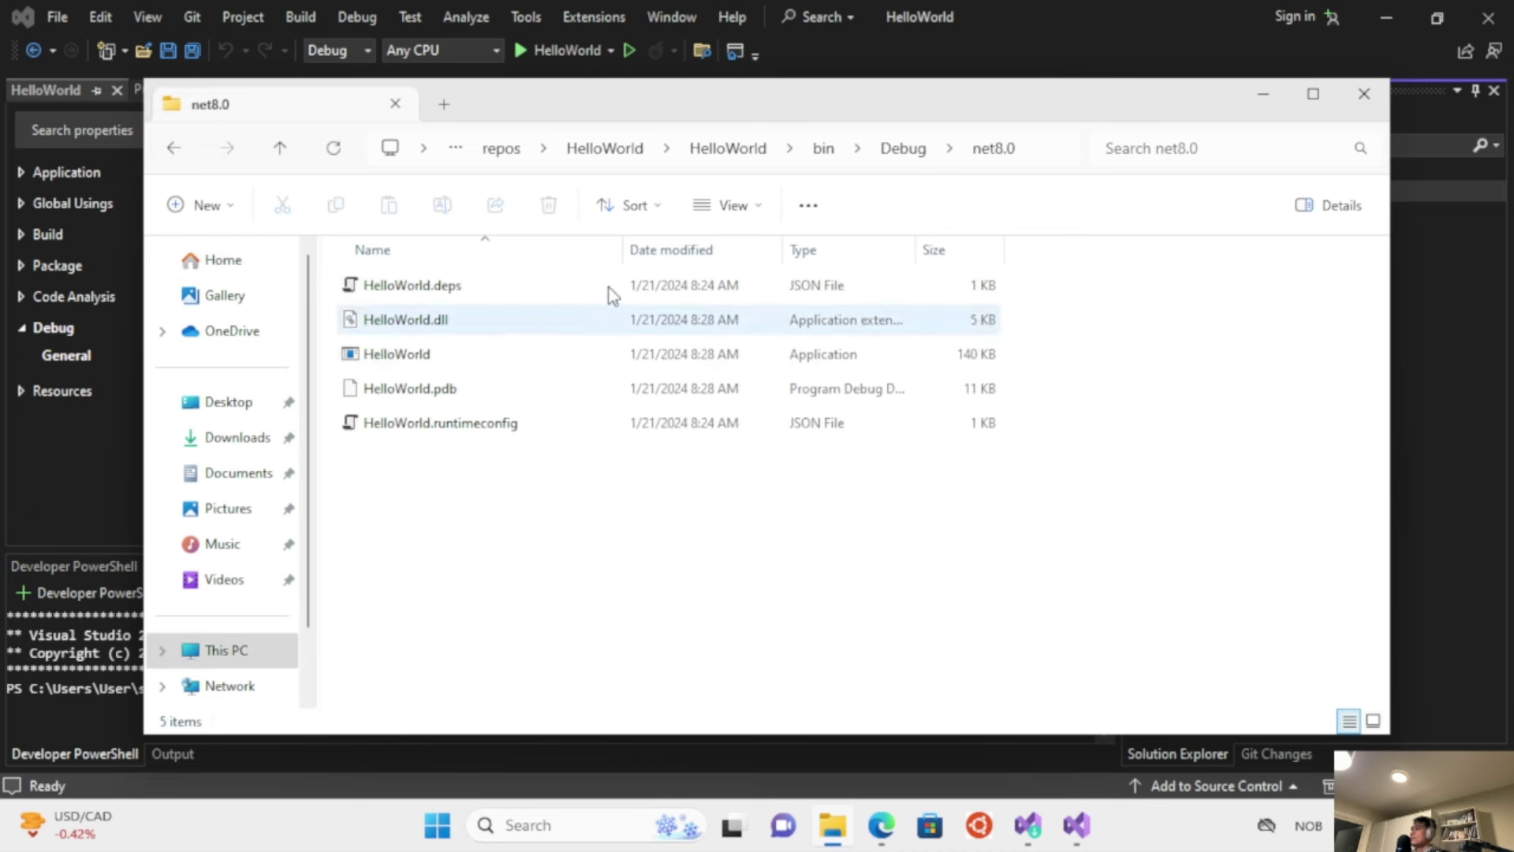
Examine the full path of the net8.0 folder, highlighting its bin part.
{"action": "left_click", "coordinate": [1039, 156]}
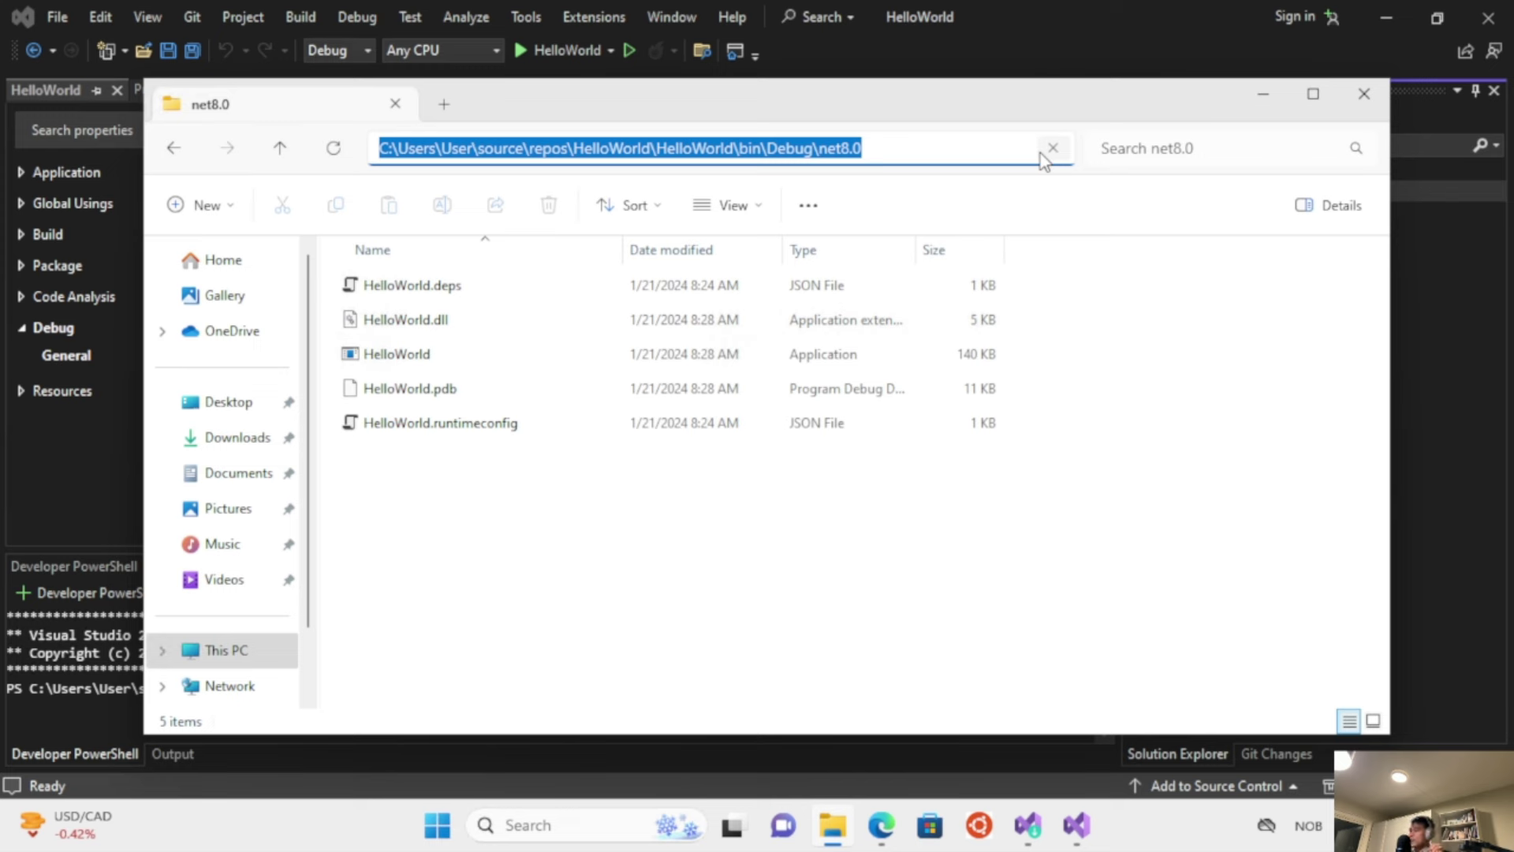
{"action": "left_click", "coordinate": [947, 149]}
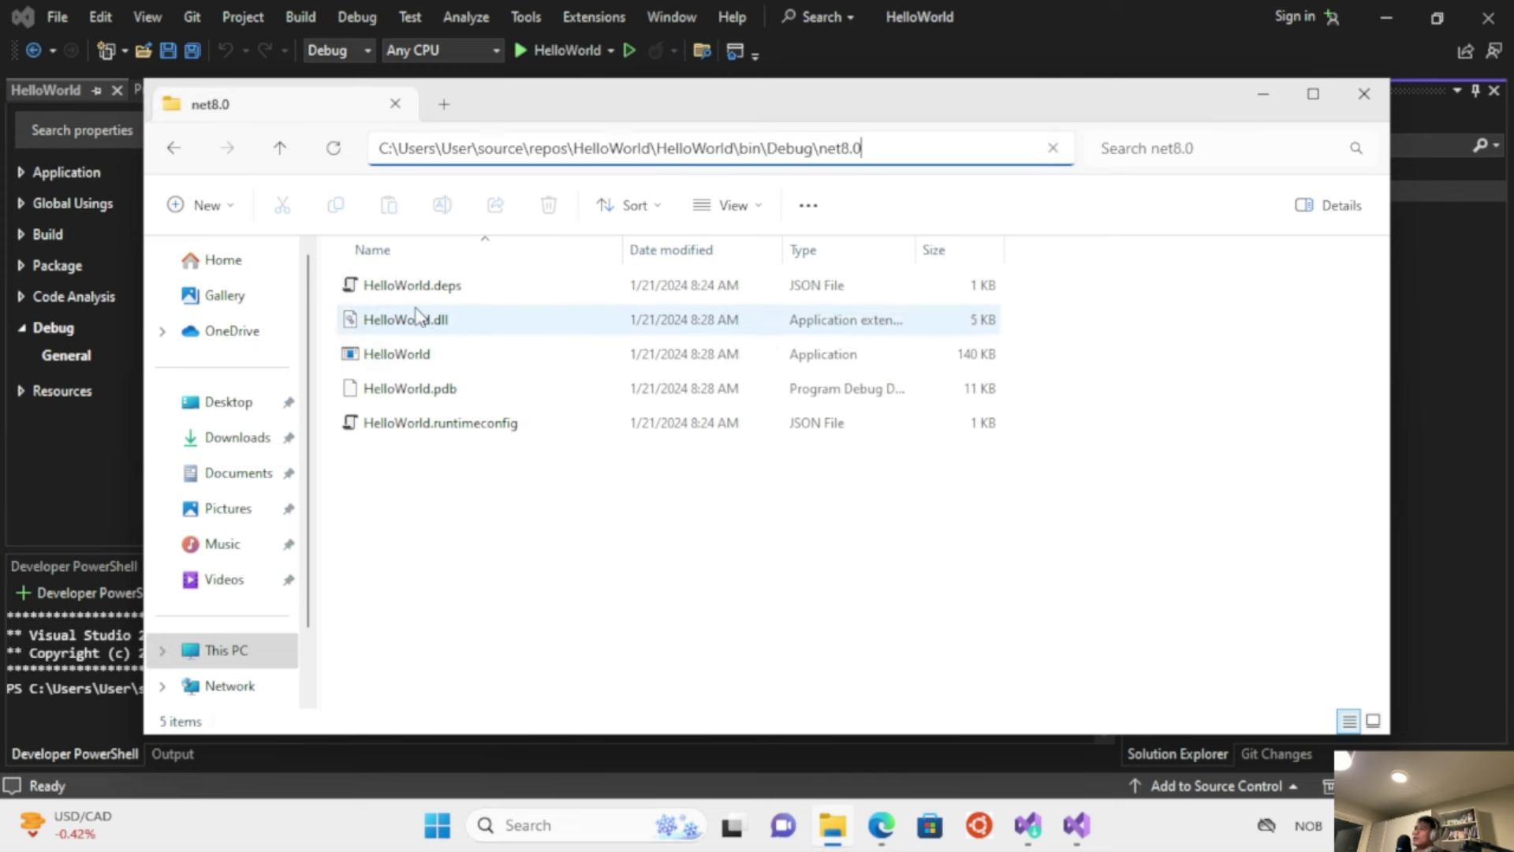
{"action": "left_click_drag", "start_coordinate": [735, 148], "coordinate": [763, 150]}
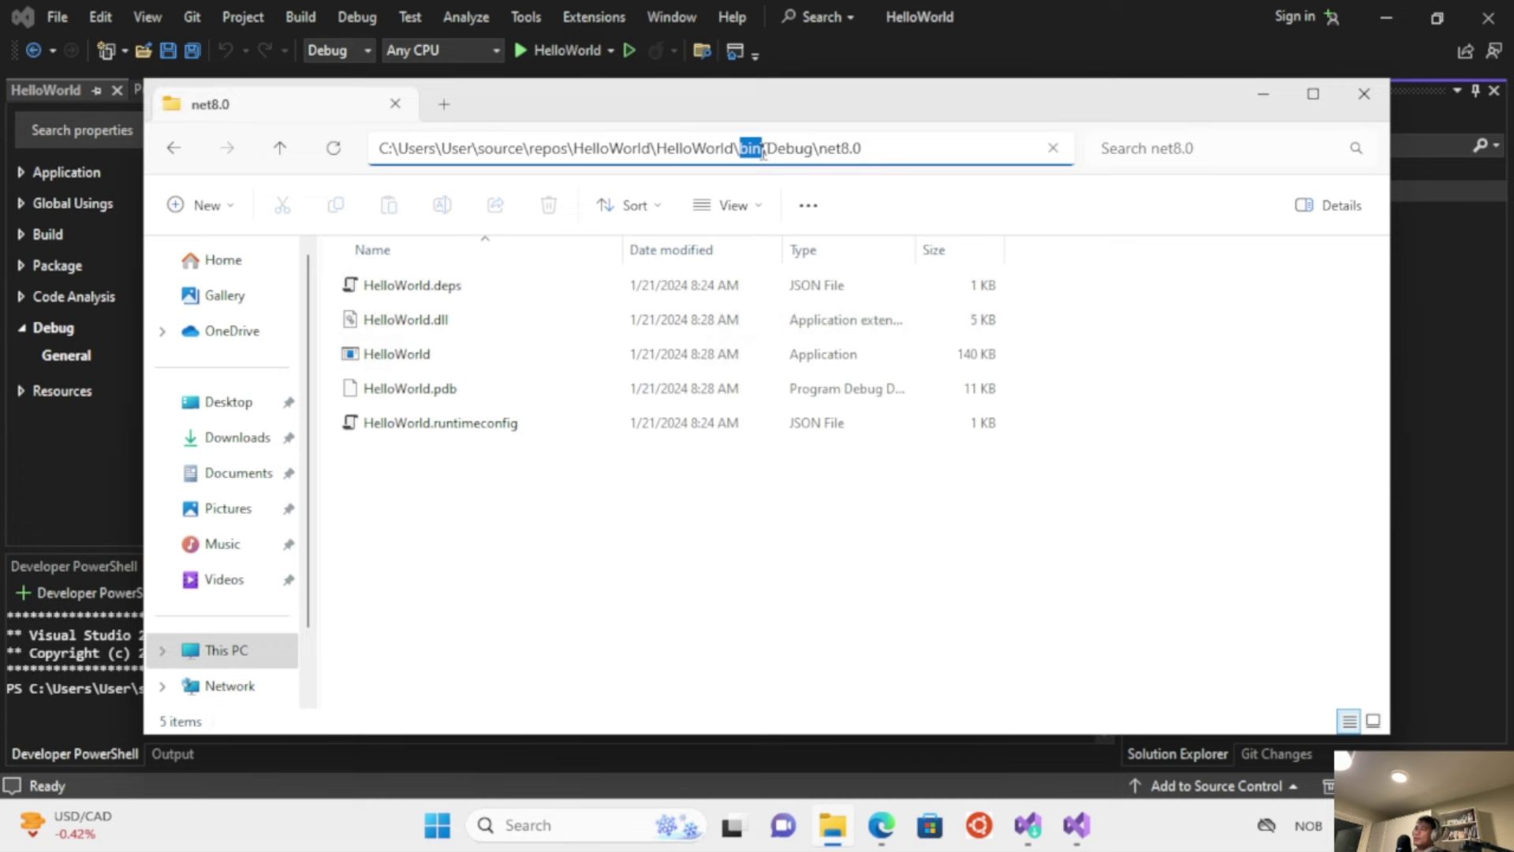
{"action": "left_click", "coordinate": [767, 148]}
{"action": "left_click_drag", "start_coordinate": [754, 102], "coordinate": [731, 115]}
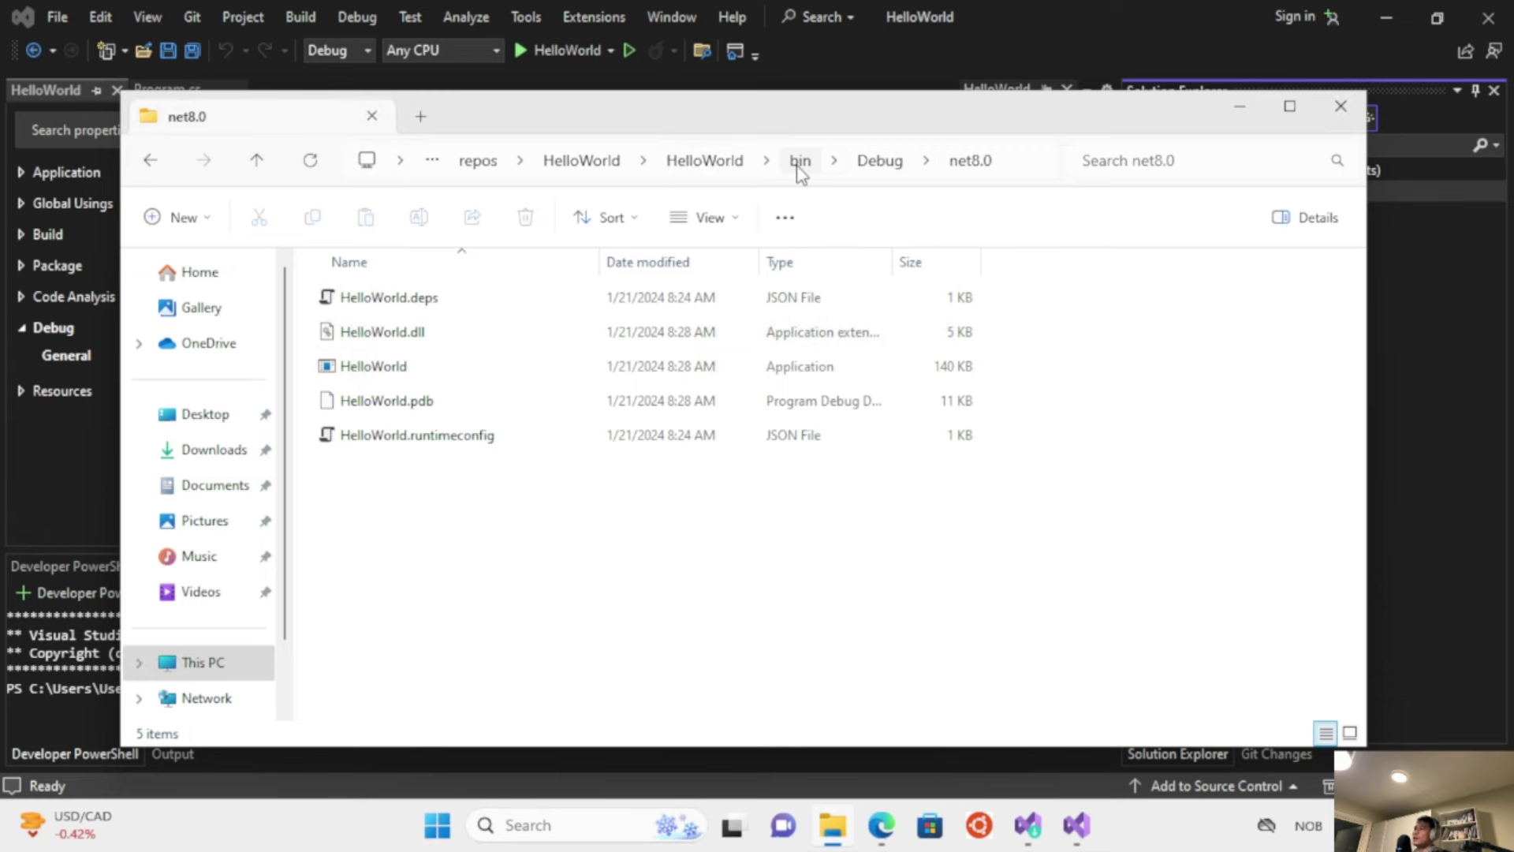
Switch to Visual Studio and check which solution configurations are available.
{"action": "left_click", "coordinate": [367, 51]}
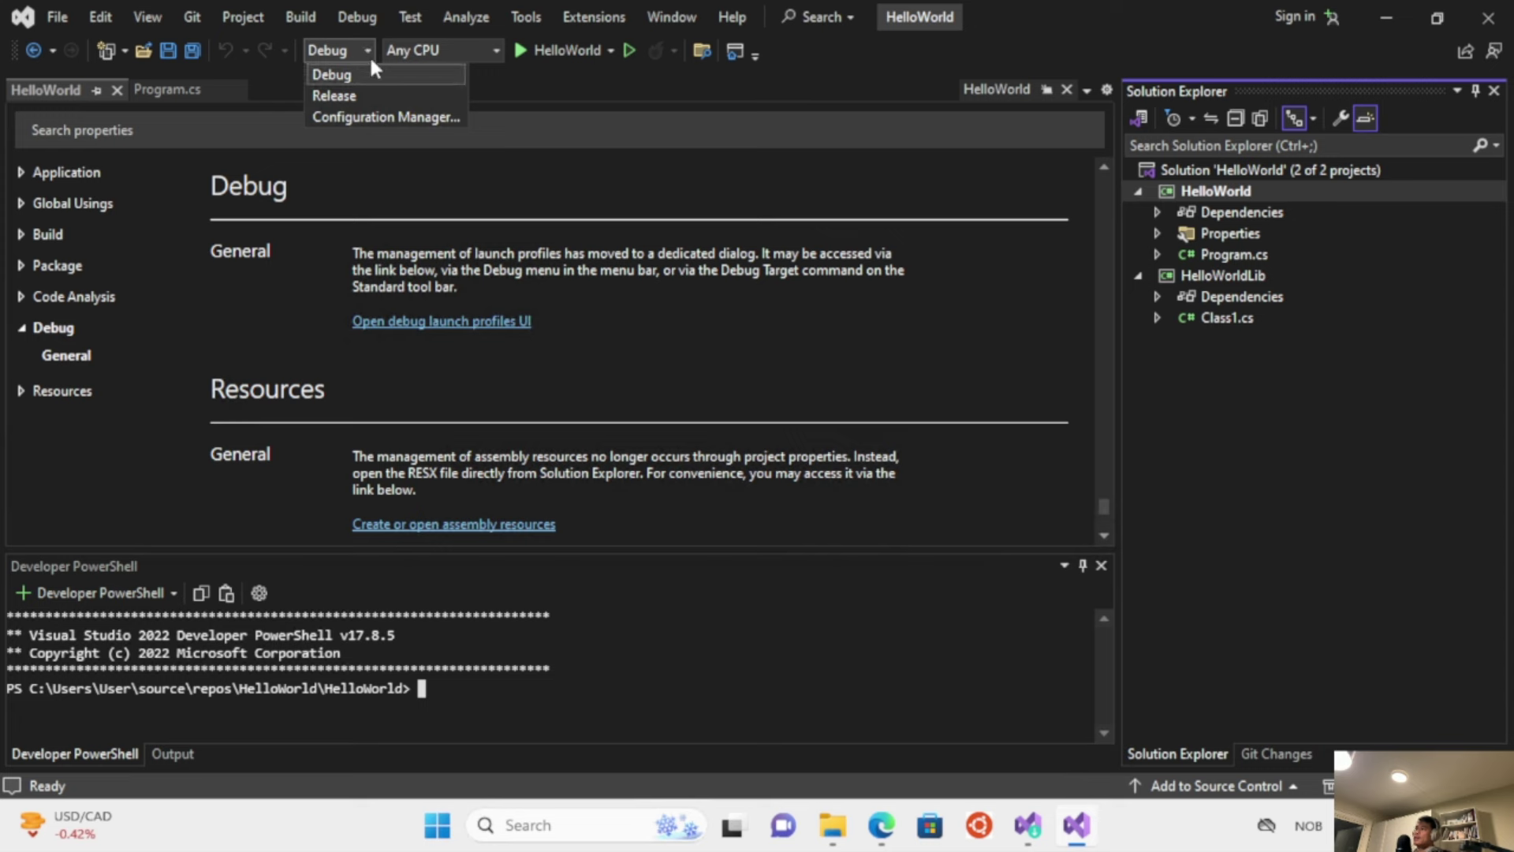
{"action": "left_click", "coordinate": [374, 46]}
{"action": "key", "text": "alt"}
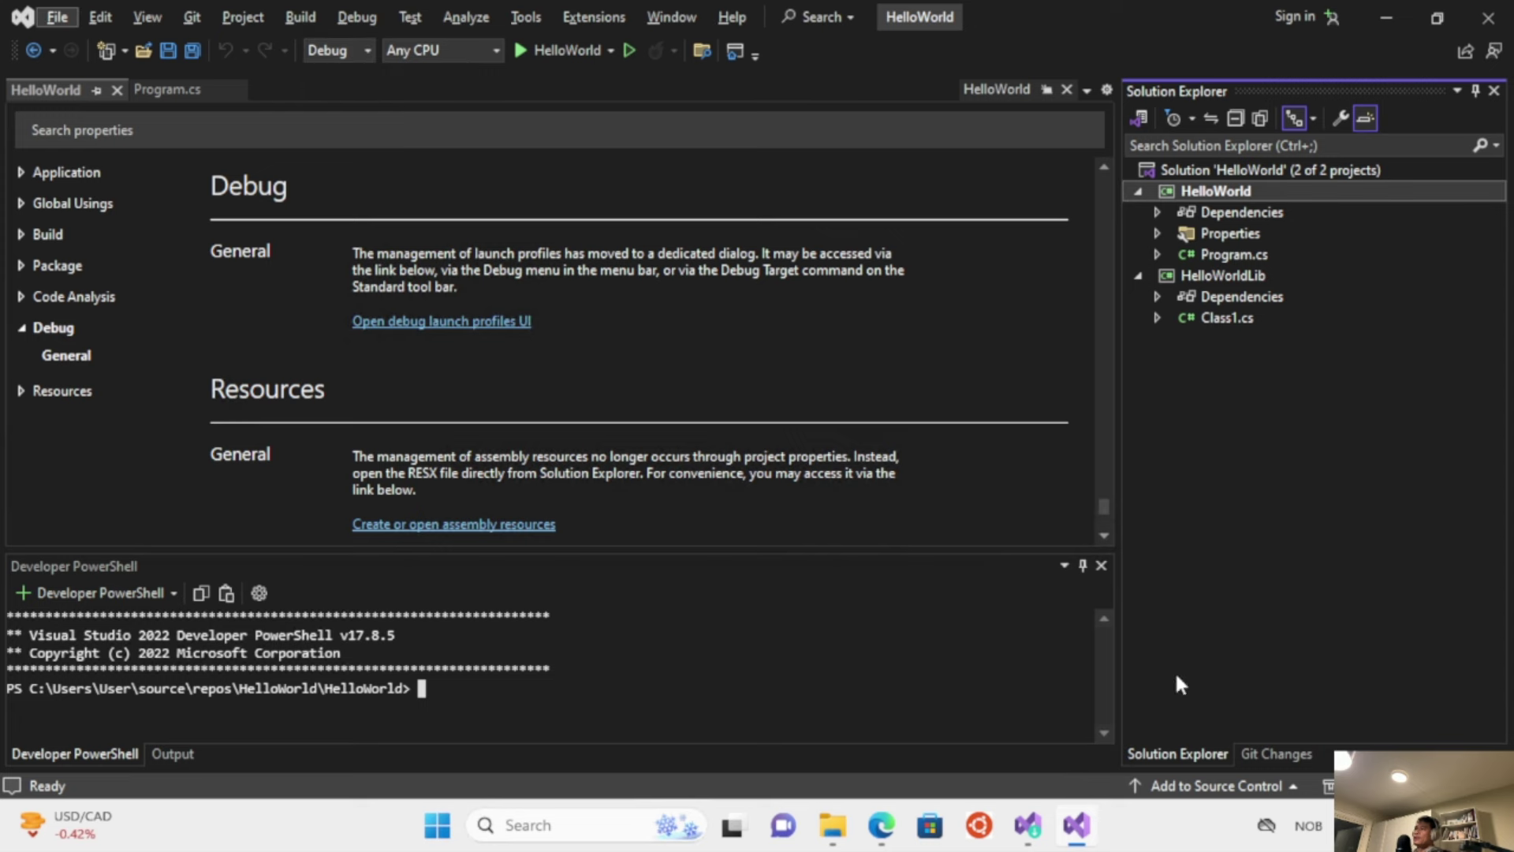
Minimize Visual Studio and open a command prompt (cmd) in the net8.0 folder from File Explorer.
{"action": "left_click", "coordinate": [1077, 828]}
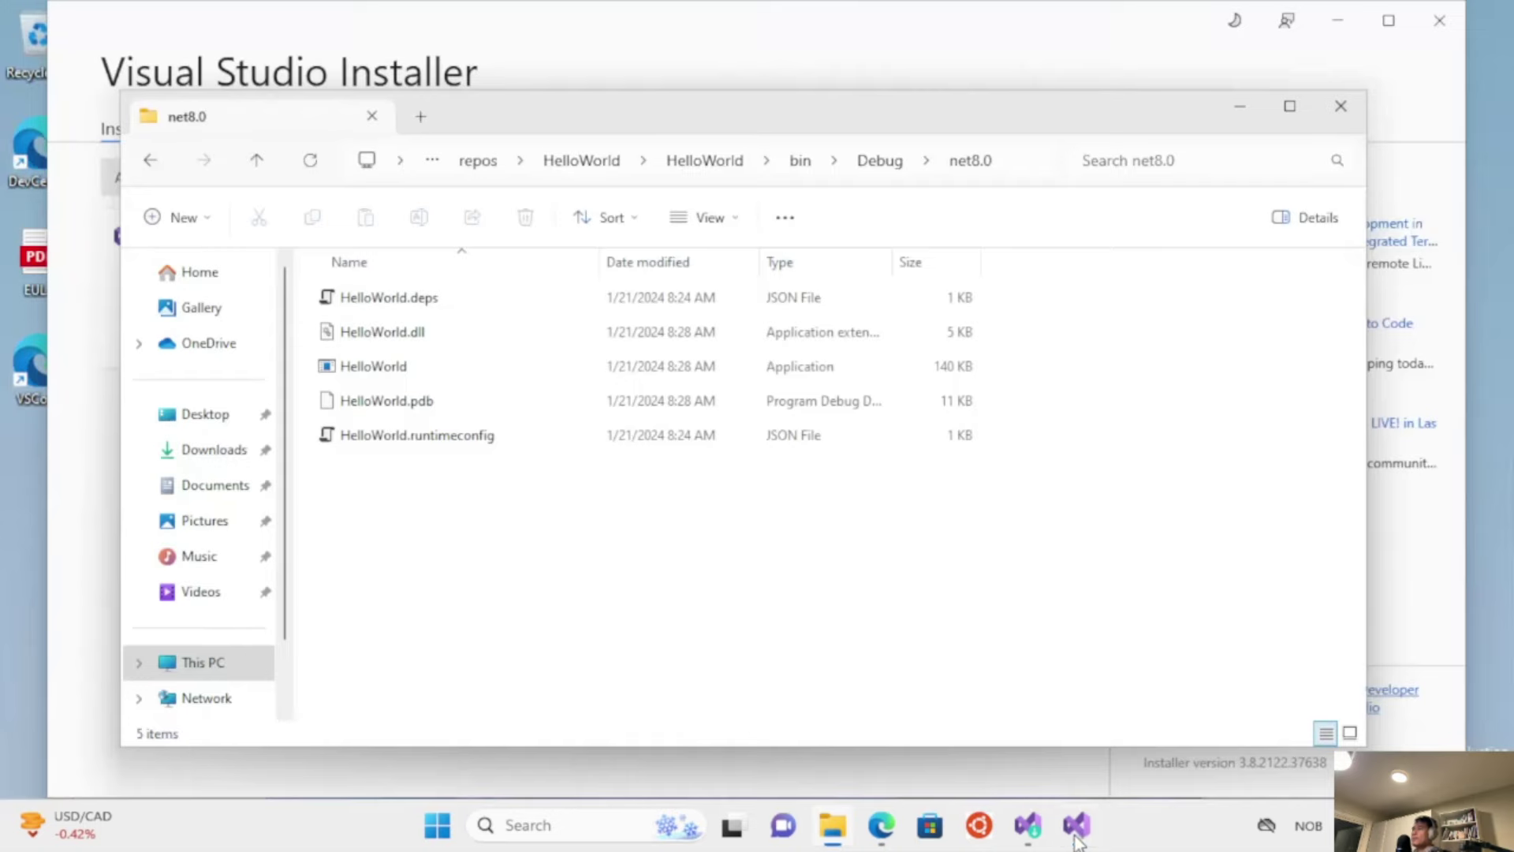
{"action": "left_click_drag", "start_coordinate": [836, 116], "coordinate": [922, 128]}
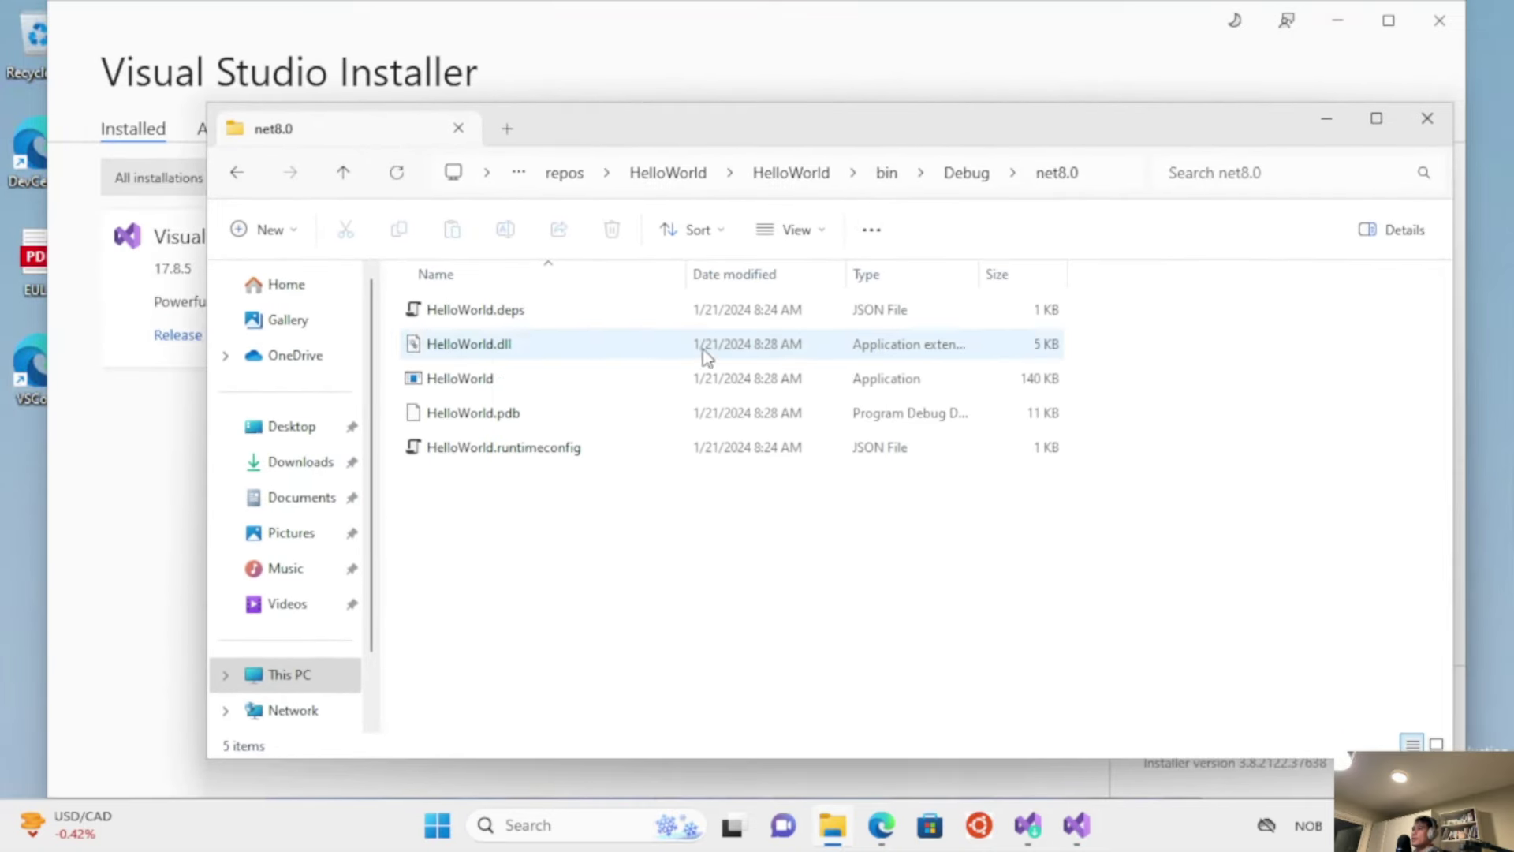
{"action": "left_click", "coordinate": [486, 387]}
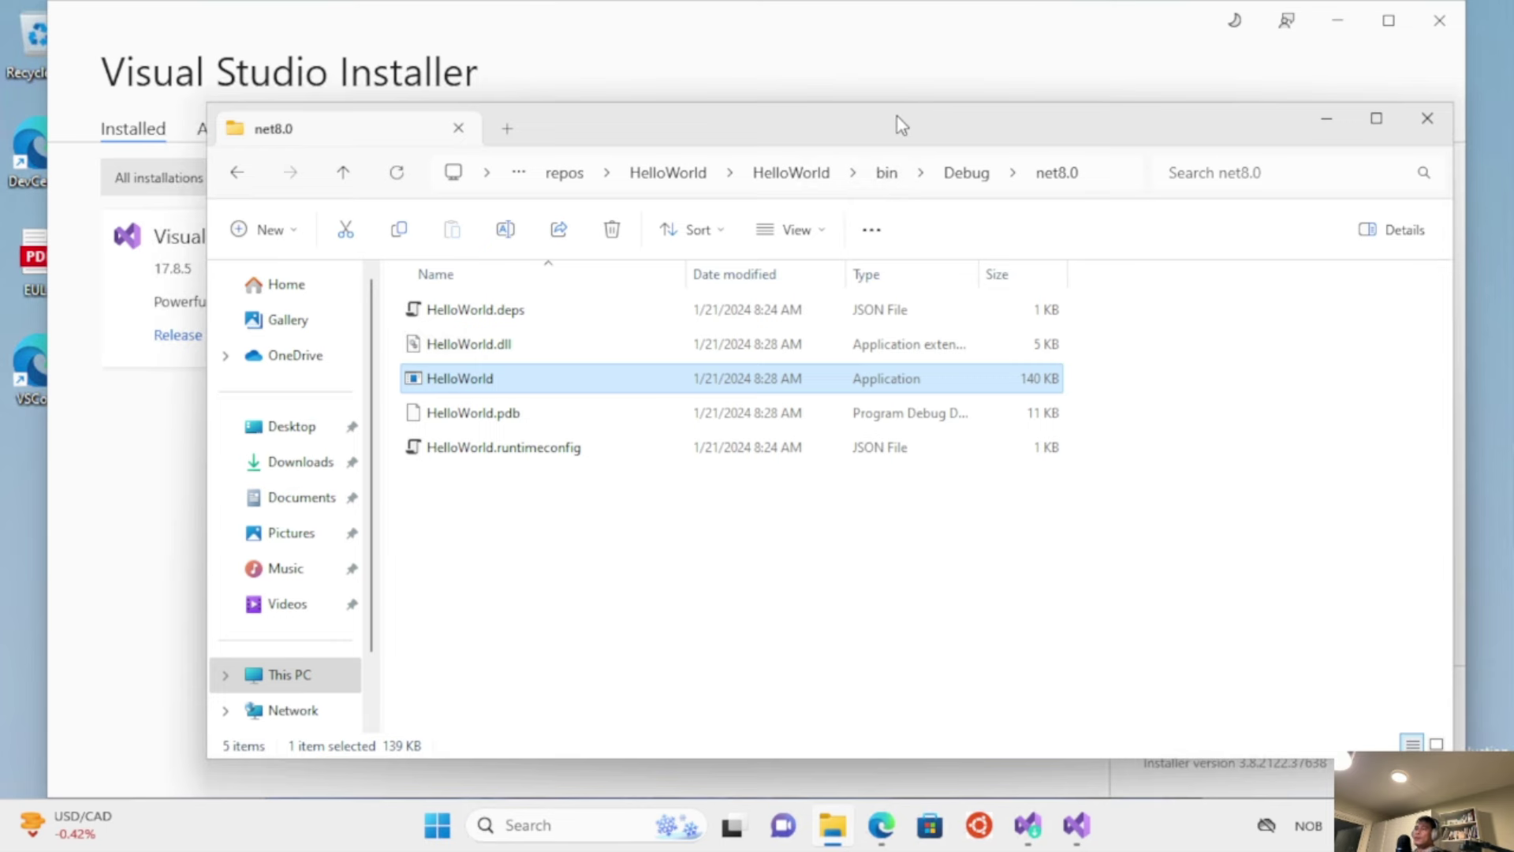
{"action": "left_click_drag", "start_coordinate": [899, 125], "coordinate": [885, 90]}
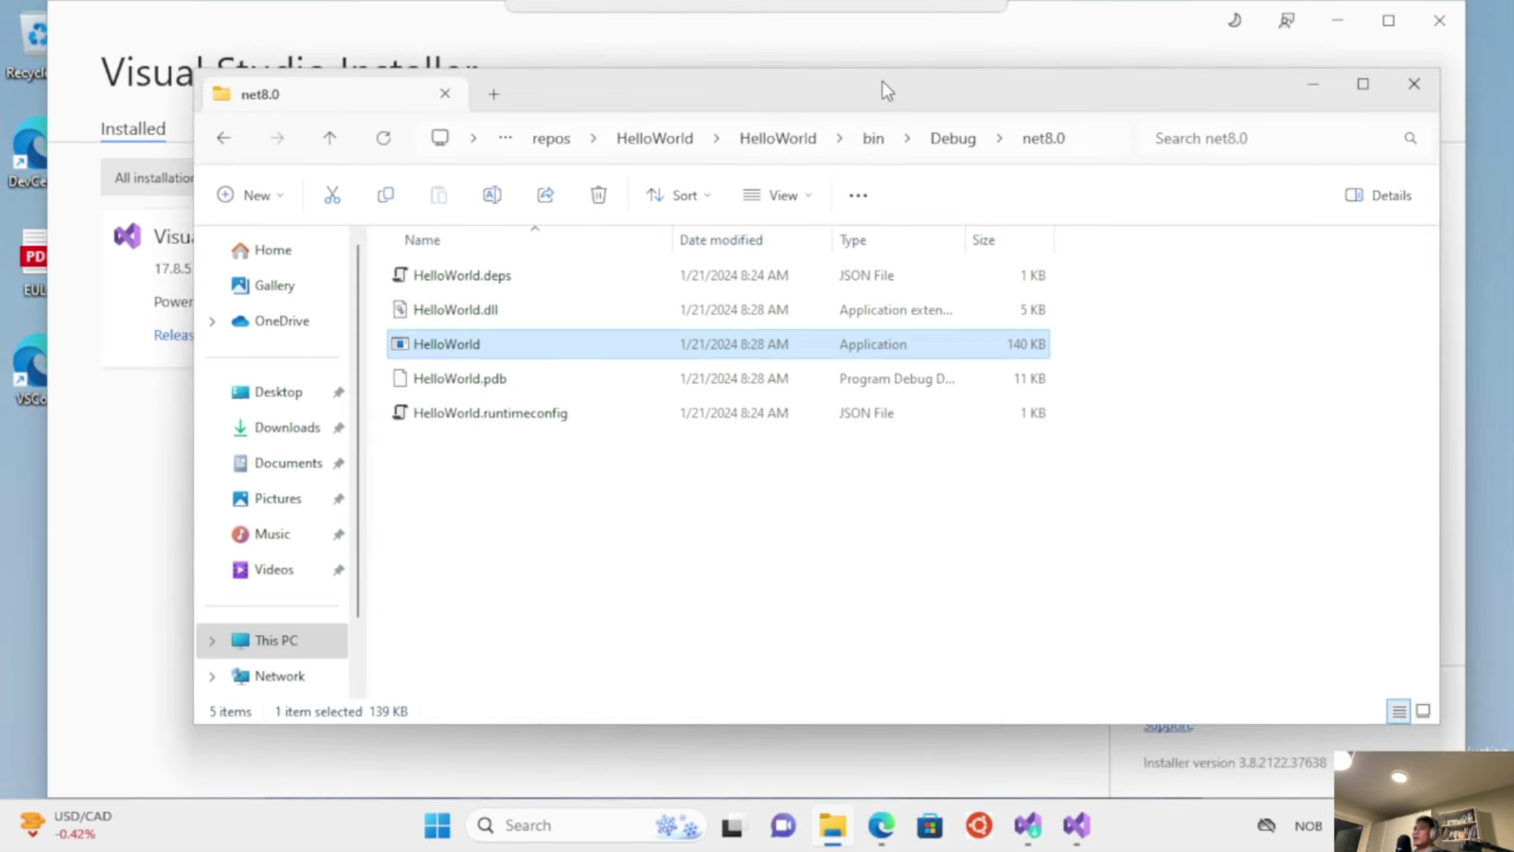
{"action": "left_click", "coordinate": [1090, 150]}
{"action": "type", "text": "cmd"}
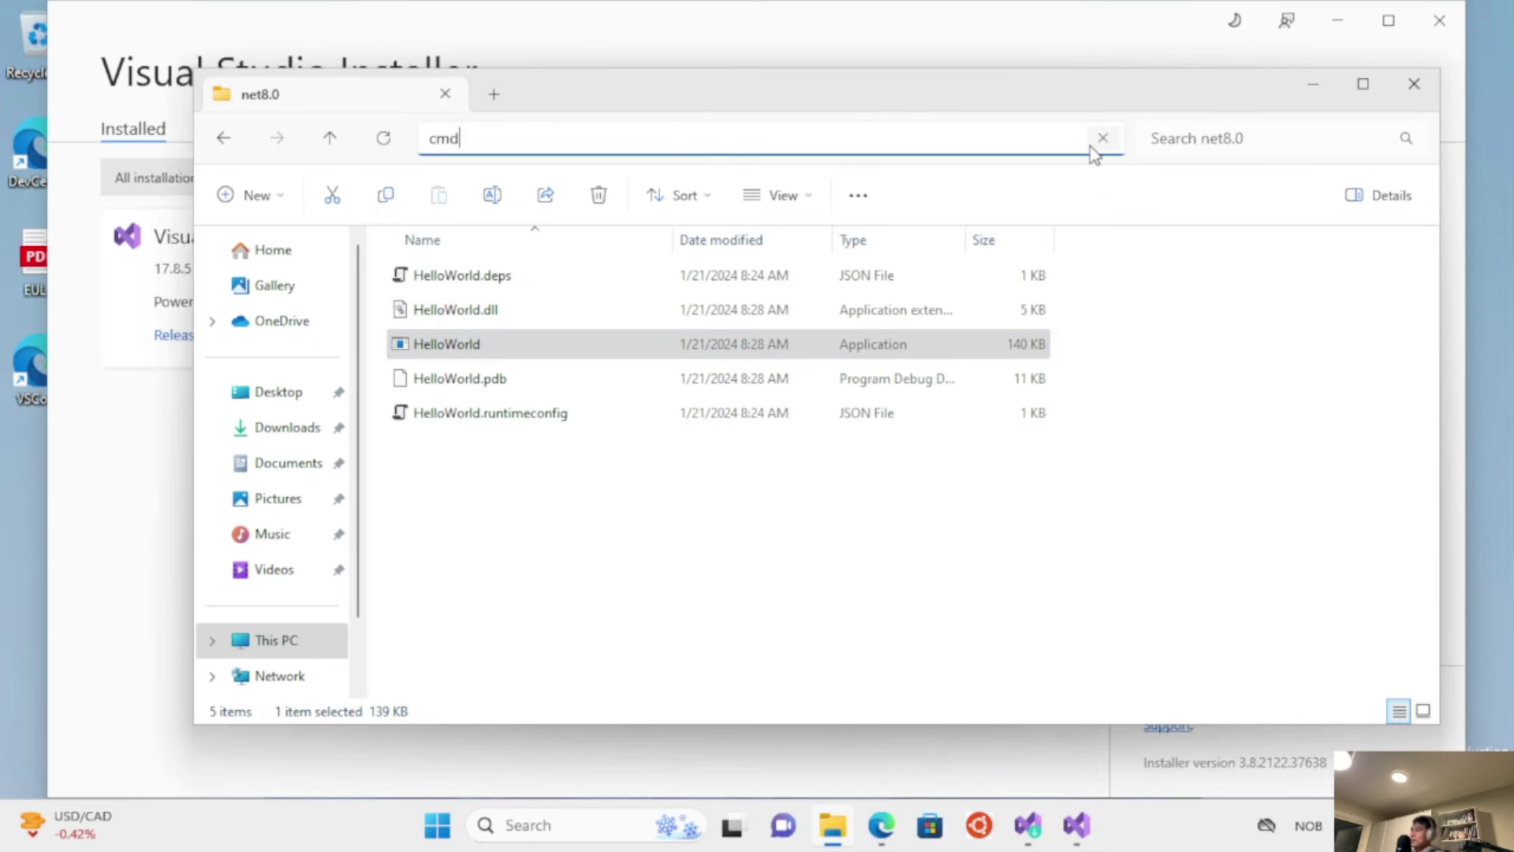
{"action": "key", "text": "Return"}
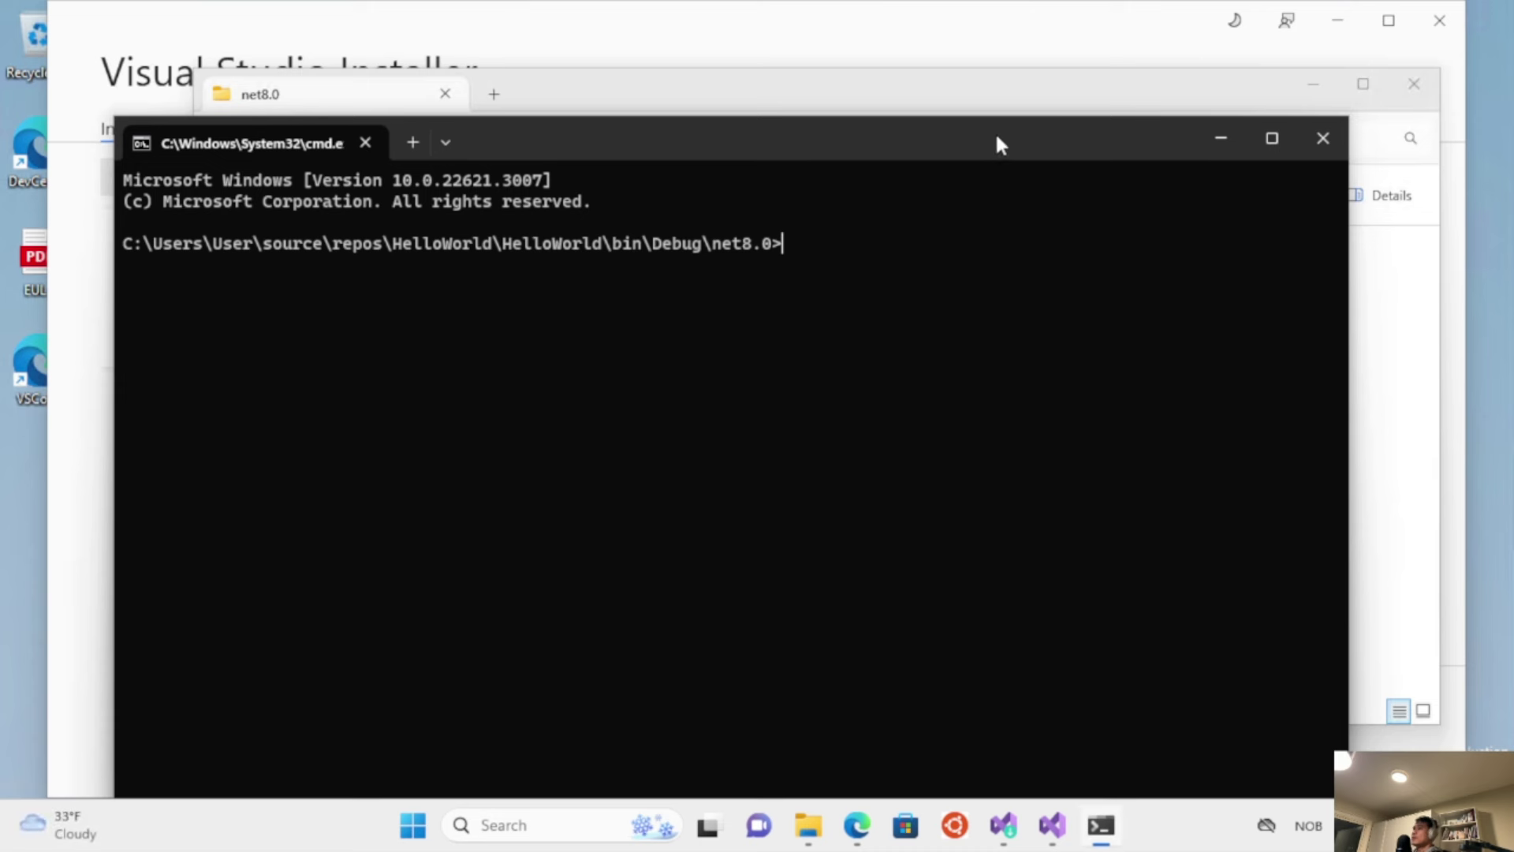
Run HelloWorld from the command prompt without any arguments.
{"action": "left_click_drag", "start_coordinate": [998, 144], "coordinate": [1074, 152]}
{"action": "type", "text": "Hel"}
{"action": "key", "text": "Tab"}
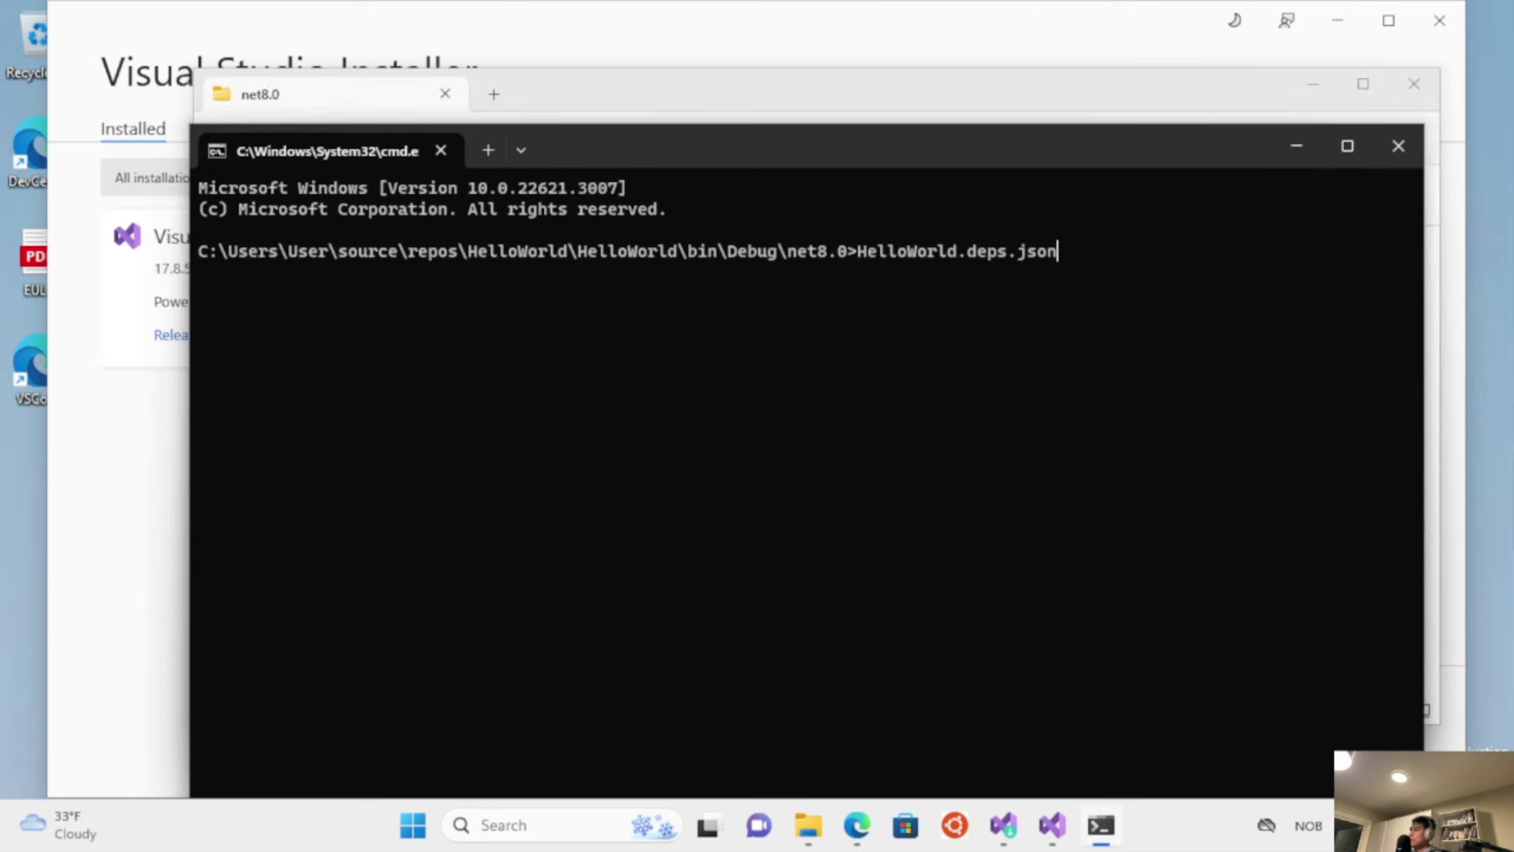
{"action": "key", "text": "Tab"}
{"action": "key", "text": "BackSpace"}
{"action": "key", "text": "BackSpace"}
{"action": "key", "text": "BackSpace"}
{"action": "key", "text": "BackSpace"}
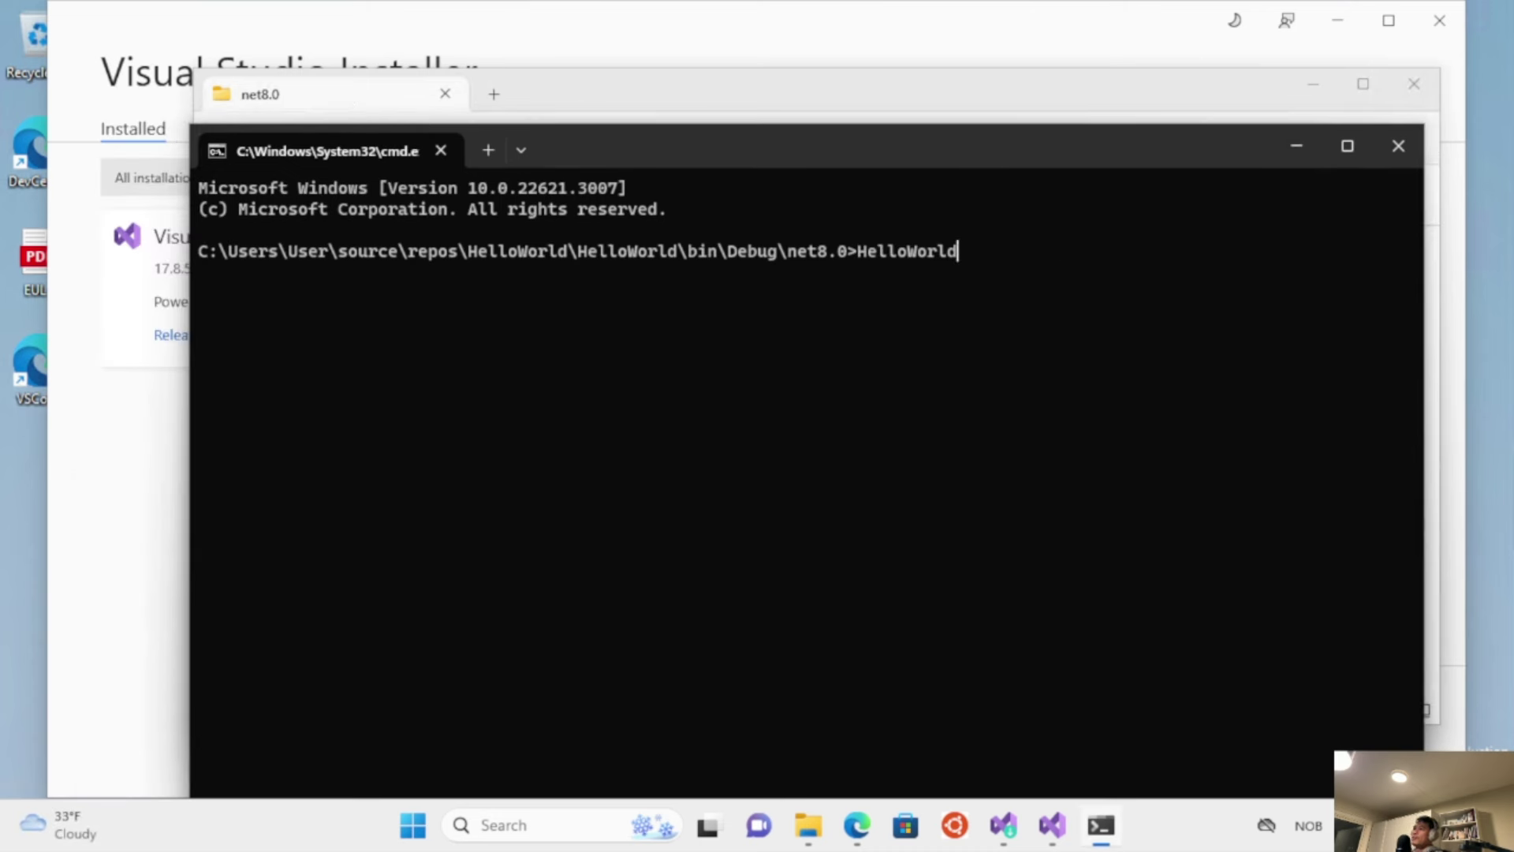
{"action": "key", "text": "Return"}
Run HelloWorld again from the command prompt with the arguments a1 aaaaa vvvv.
{"action": "key", "text": "Up"}
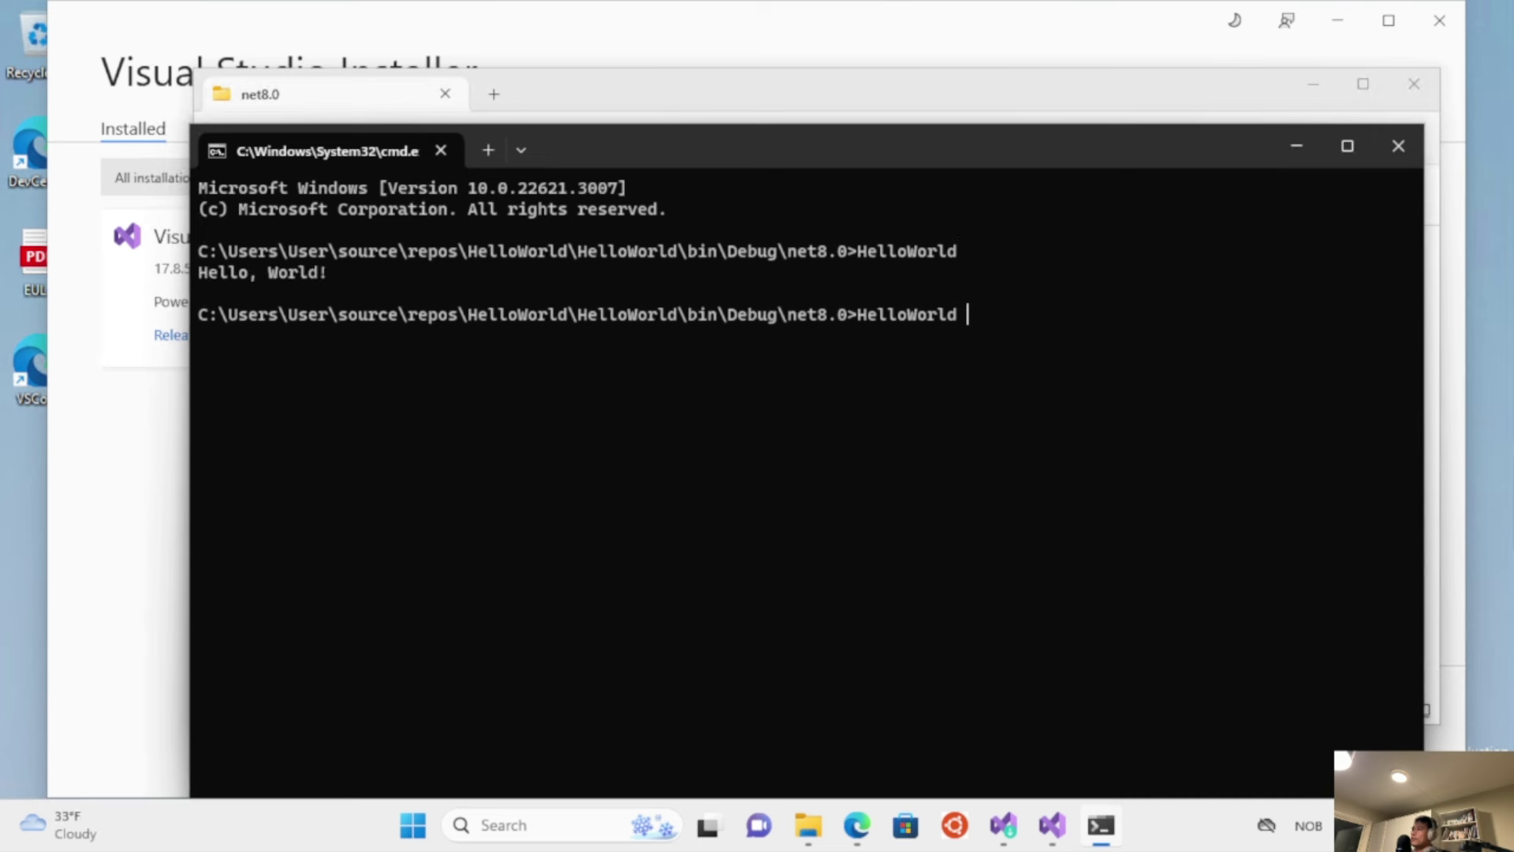
{"action": "type", "text": "a1 aaaaa"}
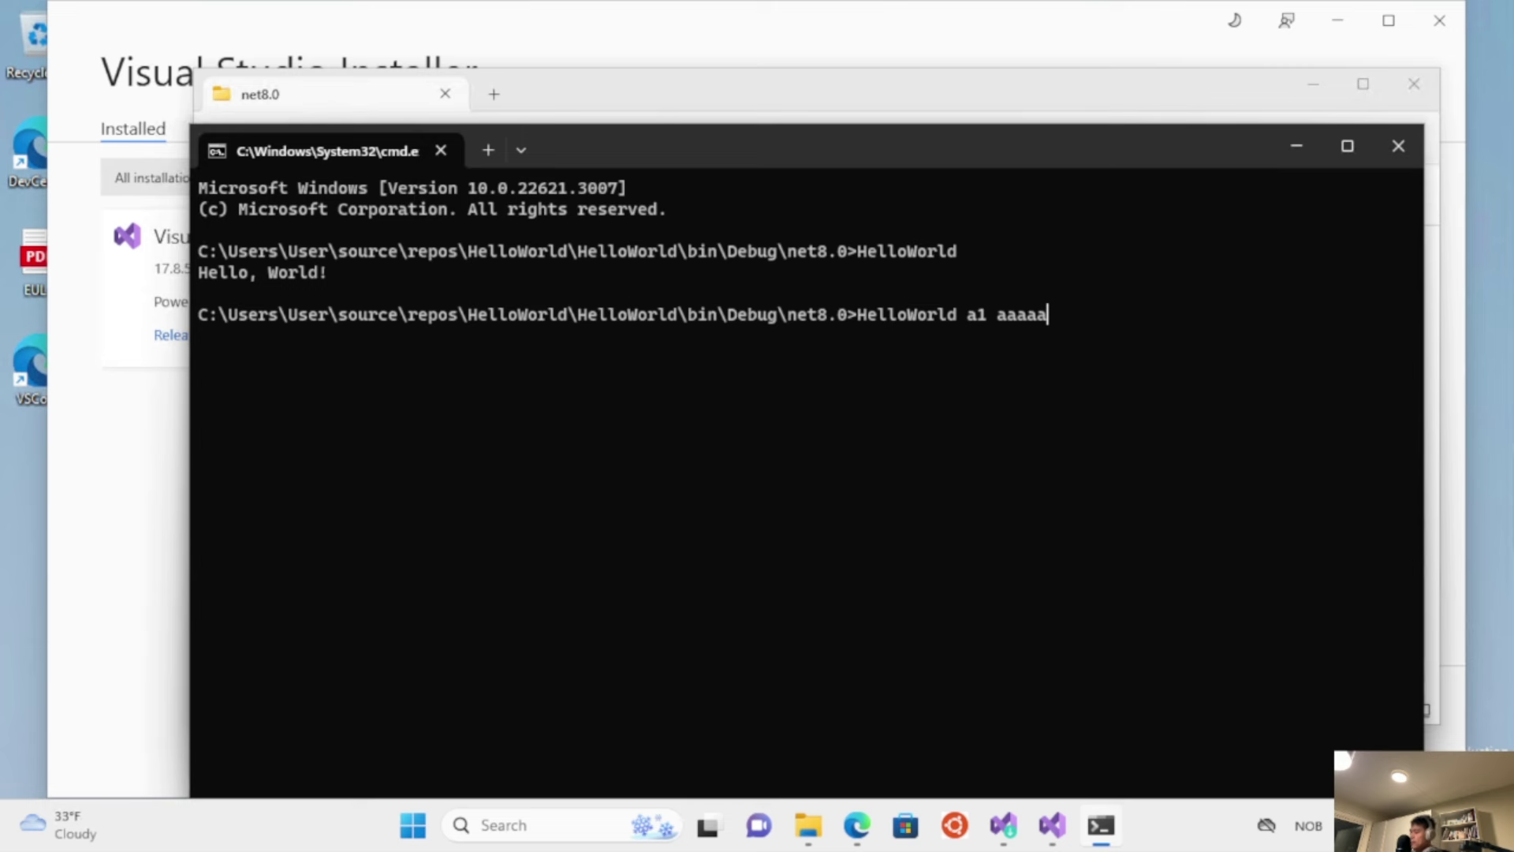
{"action": "type", "text": " vvvv"}
{"action": "key", "text": "Return"}
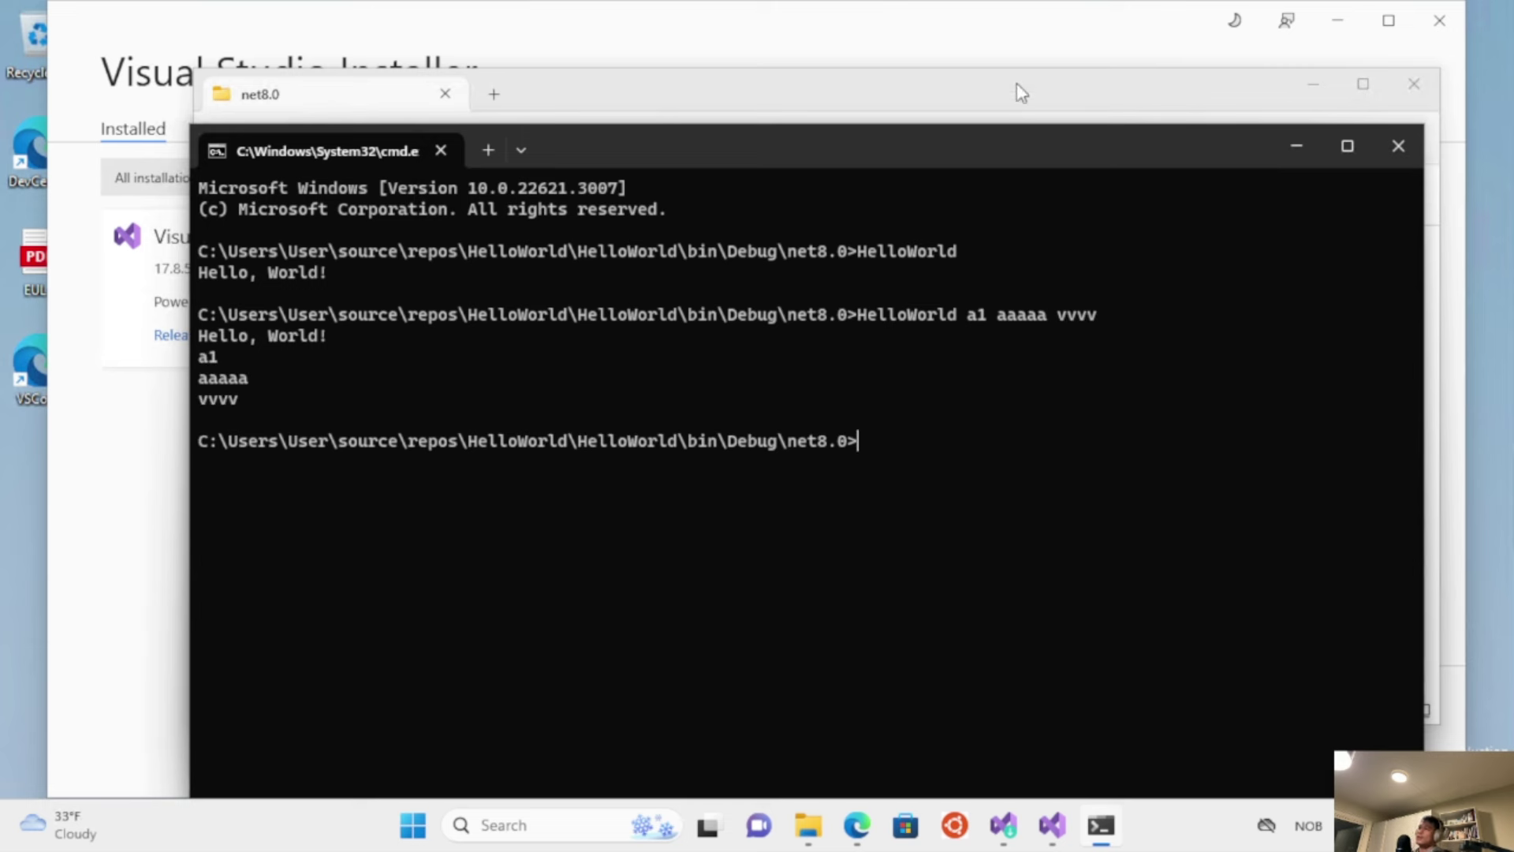
{"action": "left_click_drag", "start_coordinate": [1194, 144], "coordinate": [1132, 121]}
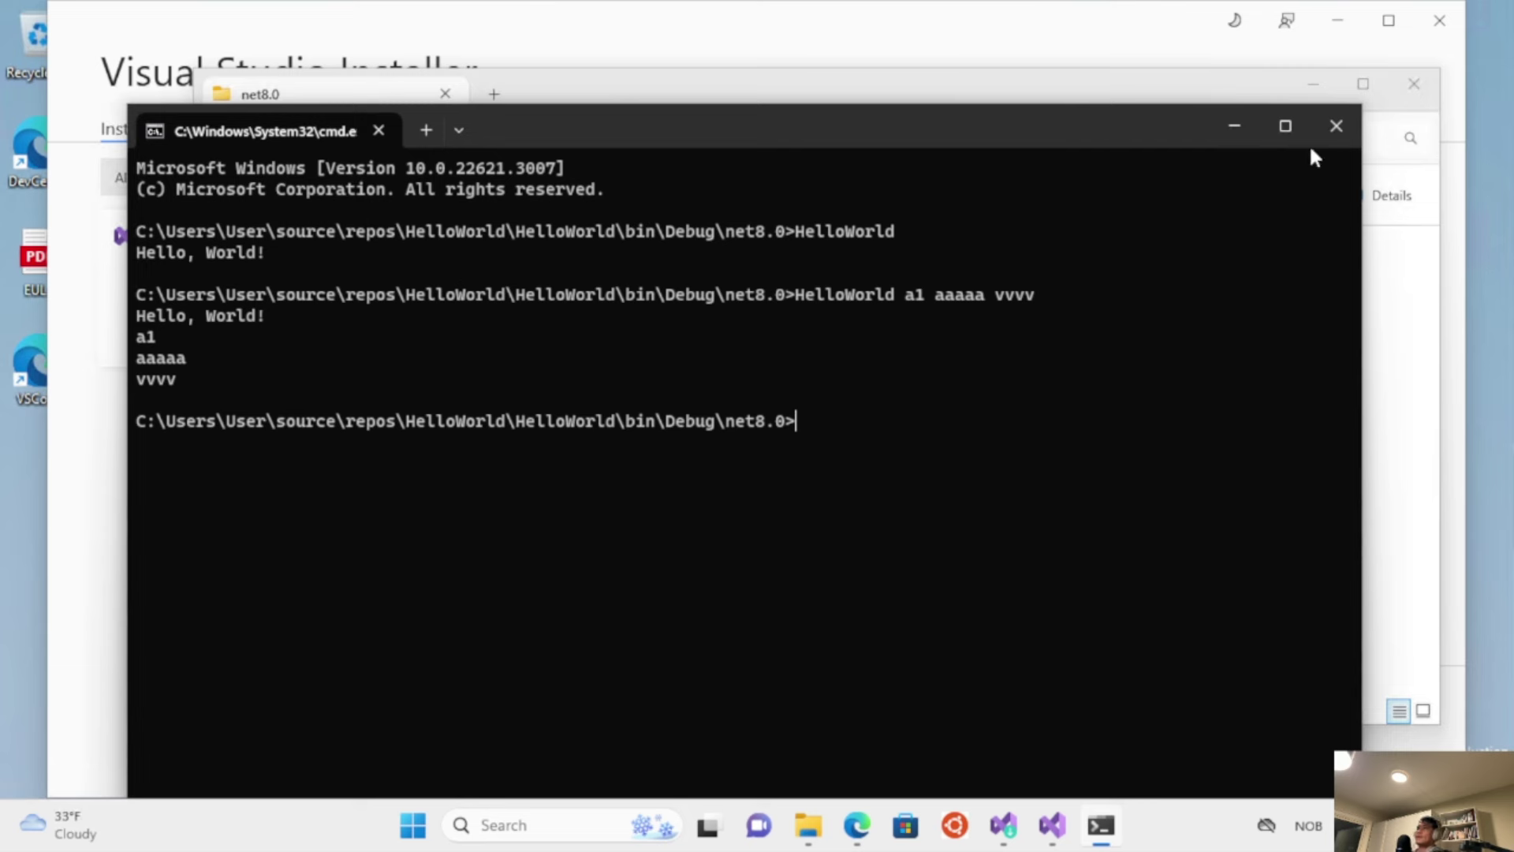
Close the command prompt, switch to Visual Studio, and close the HelloWorld project properties to return to Program.cs.
{"action": "left_click", "coordinate": [1334, 126]}
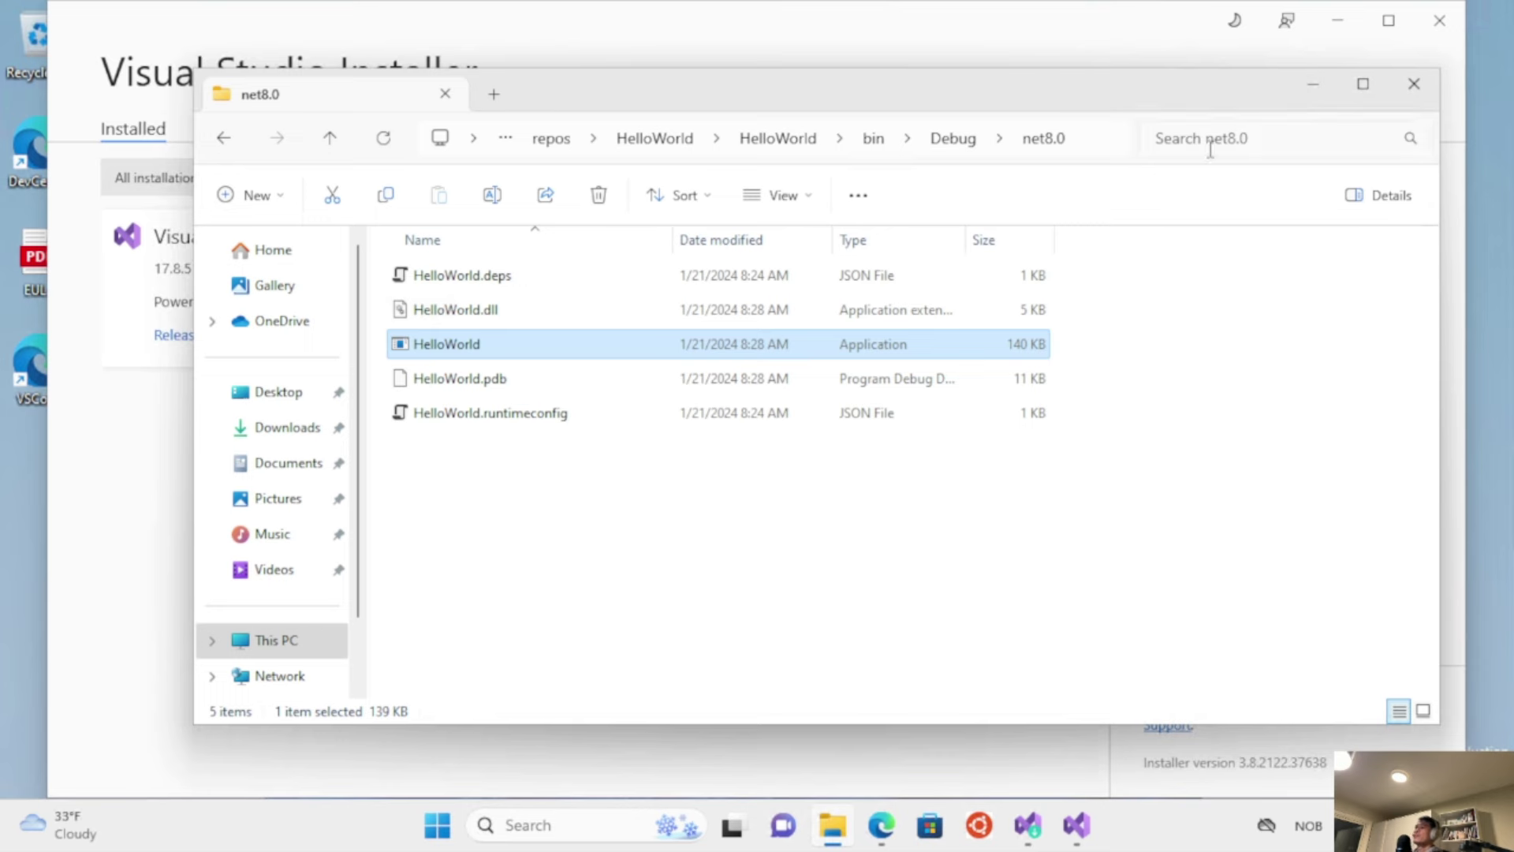
{"action": "left_click", "coordinate": [1085, 832]}
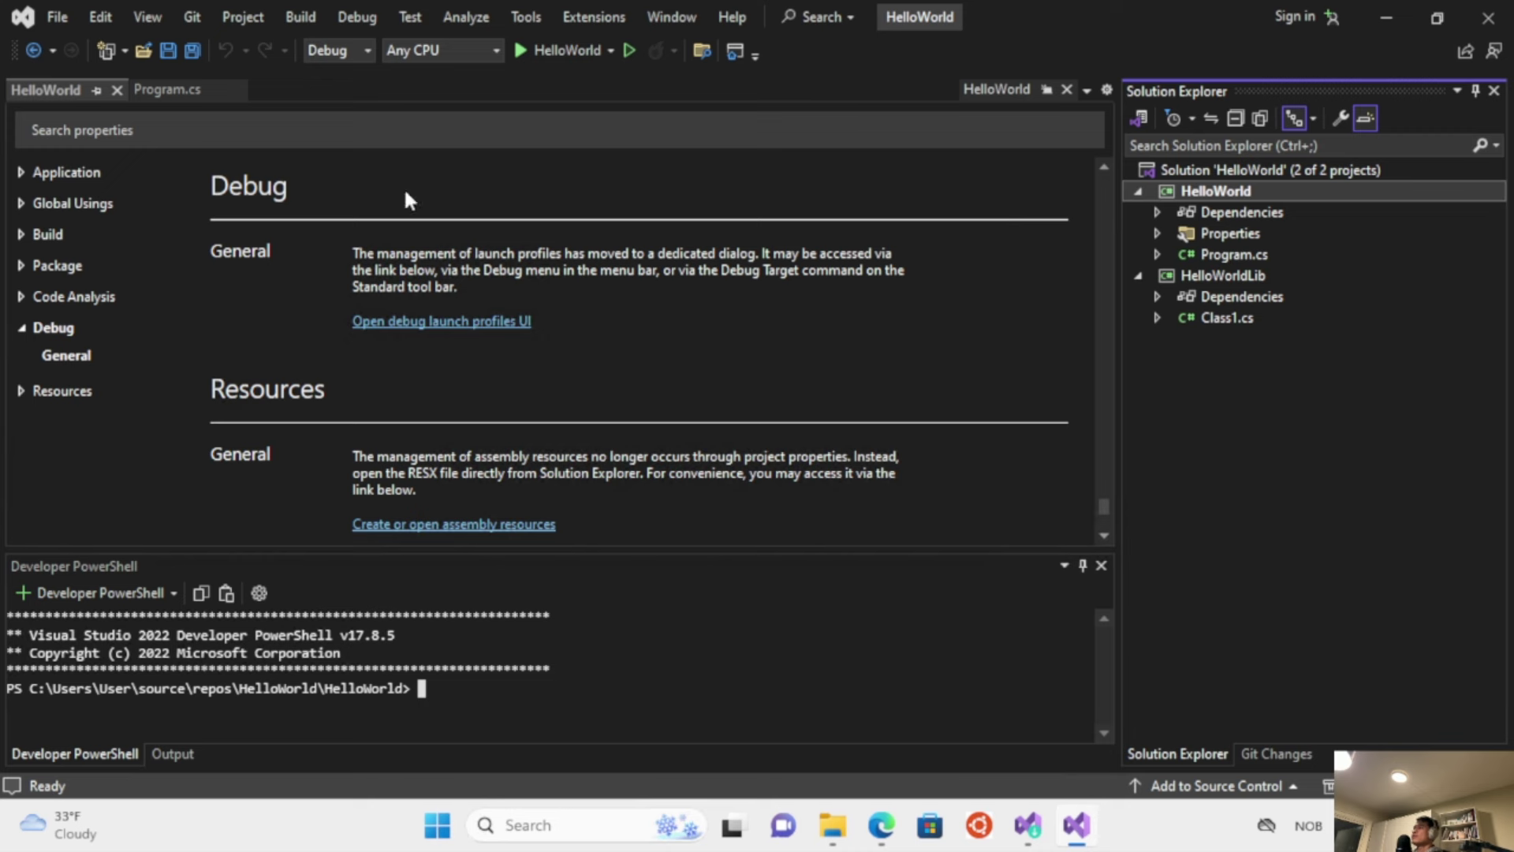
{"action": "left_click", "coordinate": [450, 157]}
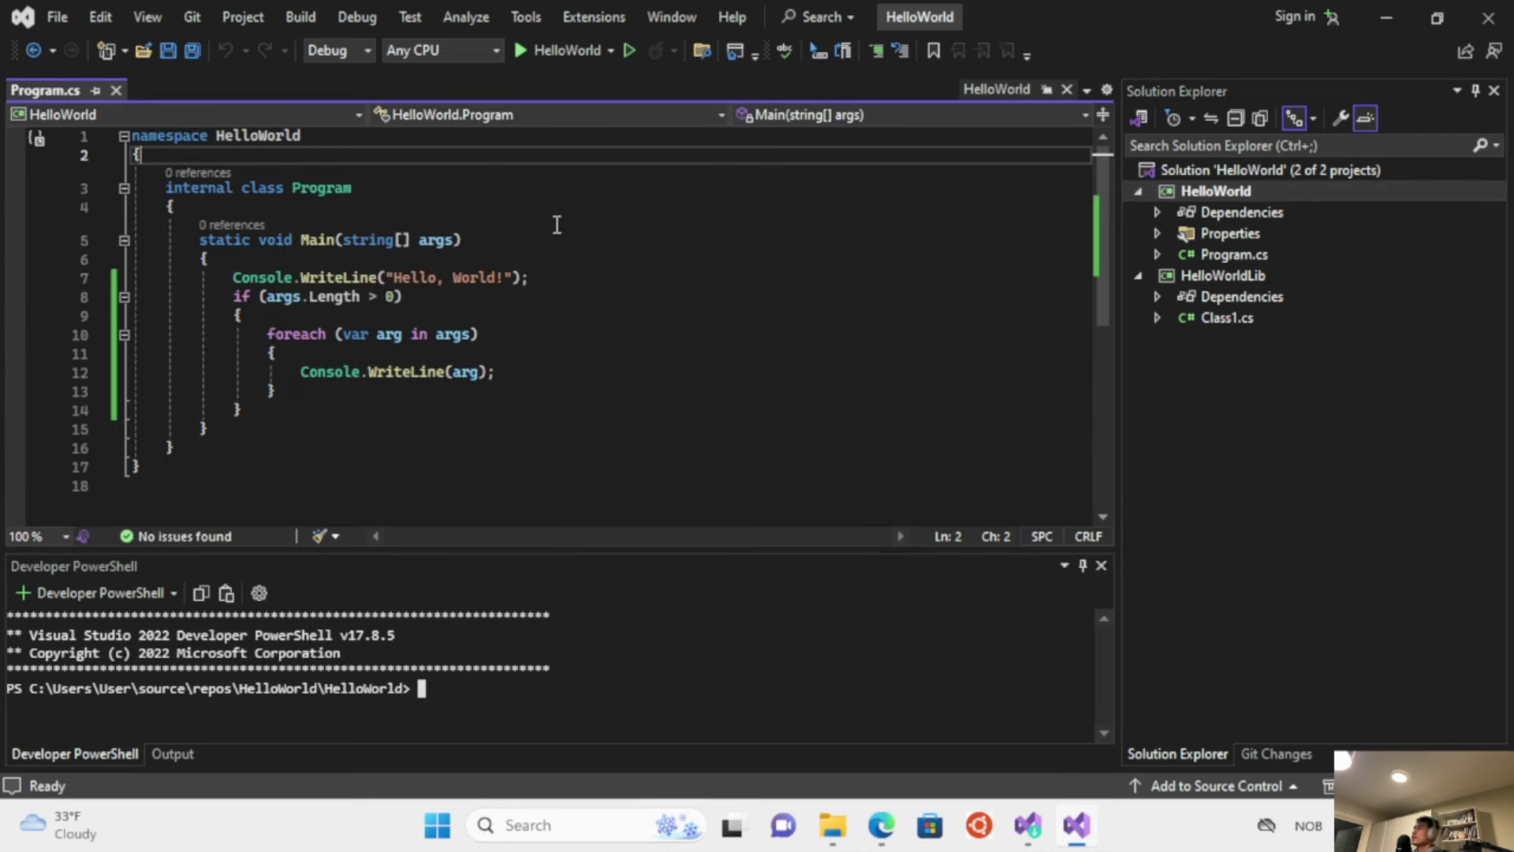
{"action": "left_click", "coordinate": [553, 187]}
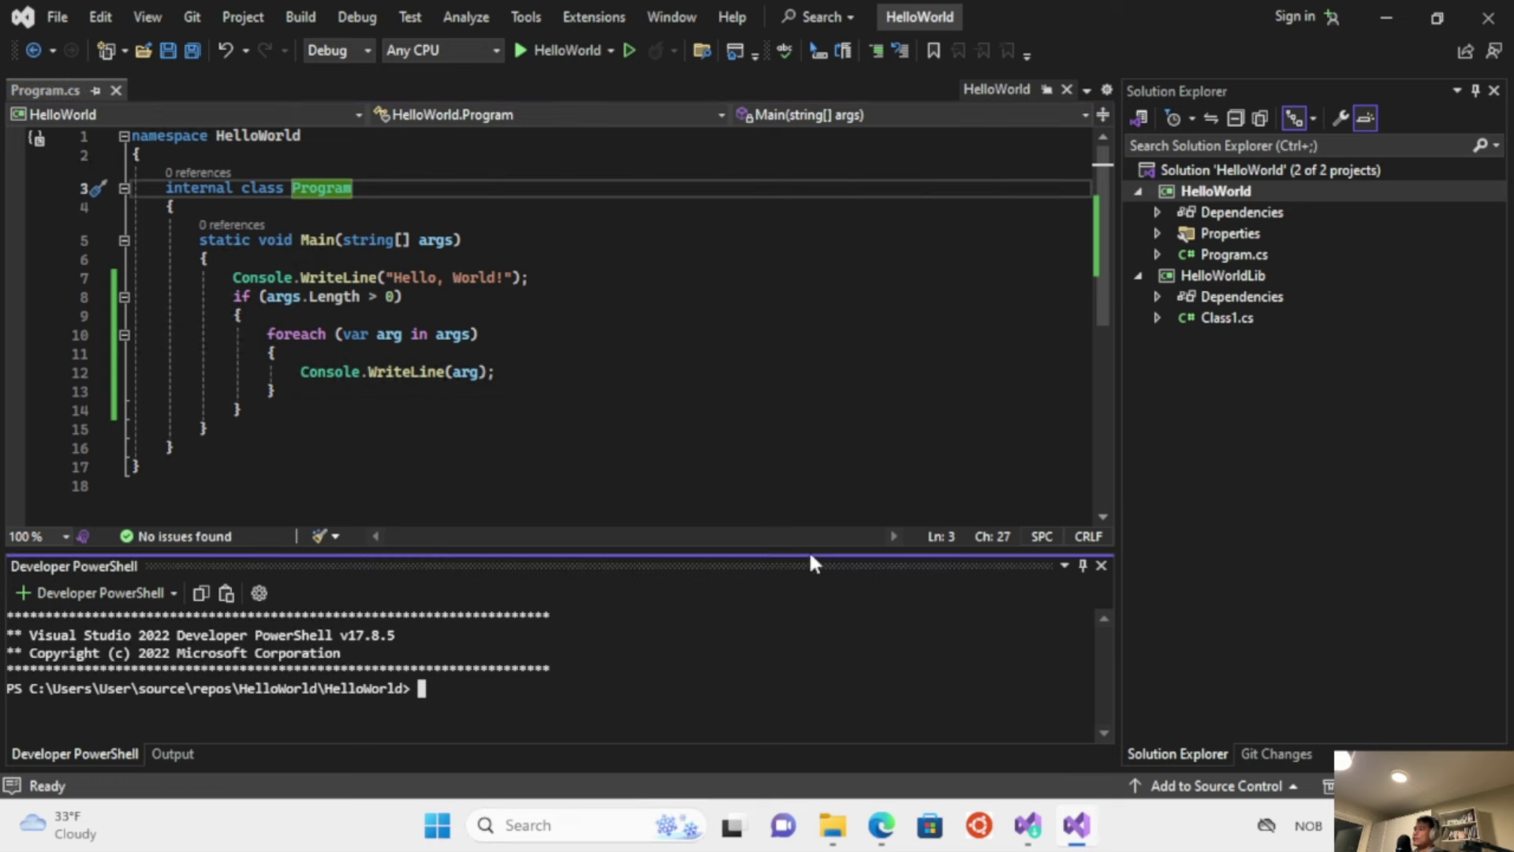
Shrink the Developer PowerShell pane to give the Program.cs code editor more height.
{"action": "left_click_drag", "start_coordinate": [810, 550], "coordinate": [813, 604]}
{"action": "left_click", "coordinate": [644, 409]}
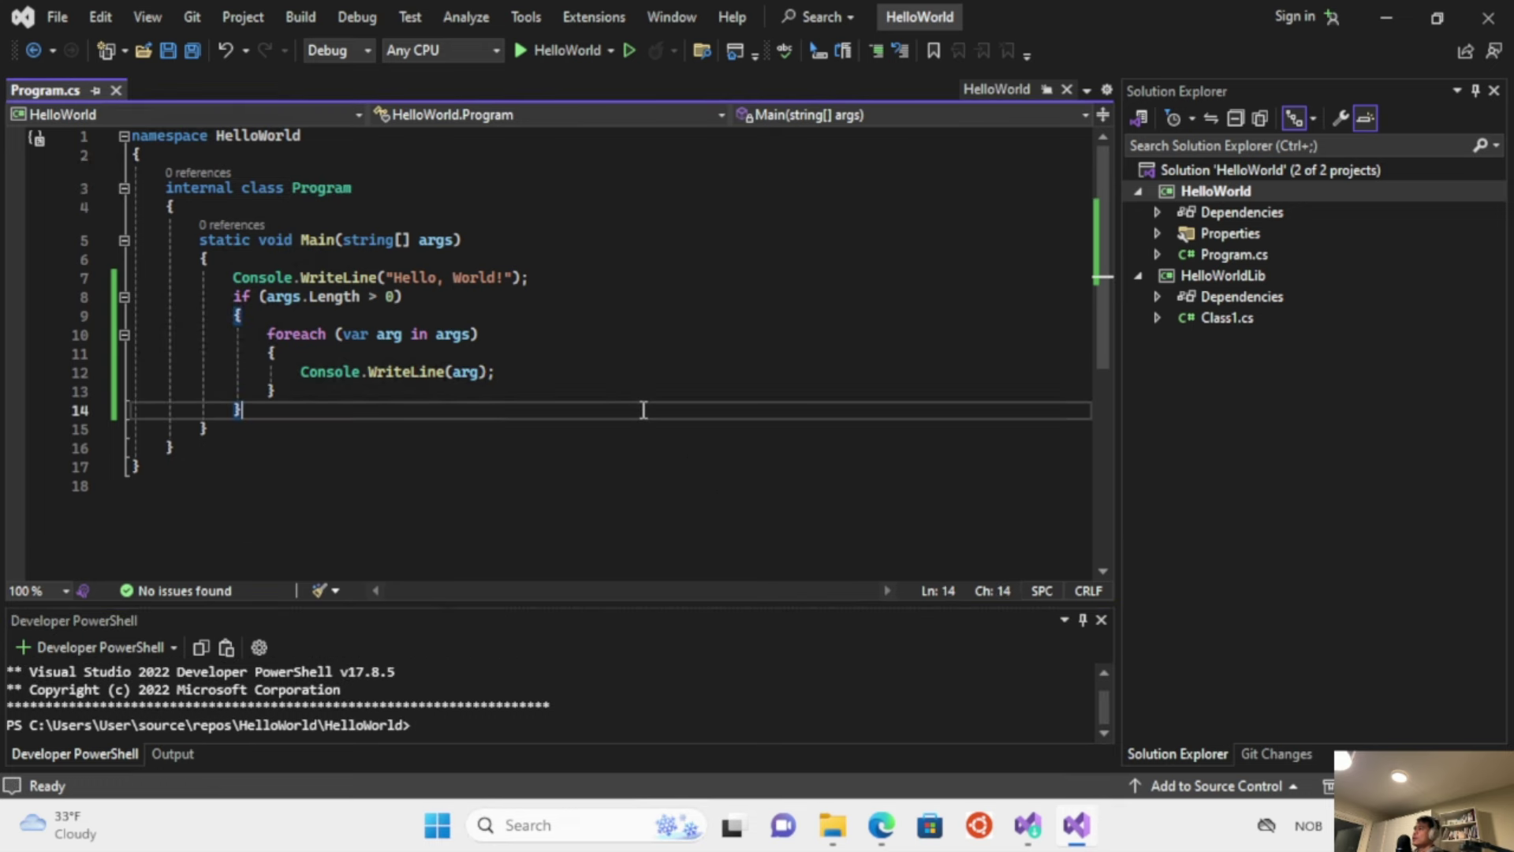
{"action": "left_click", "coordinate": [587, 314]}
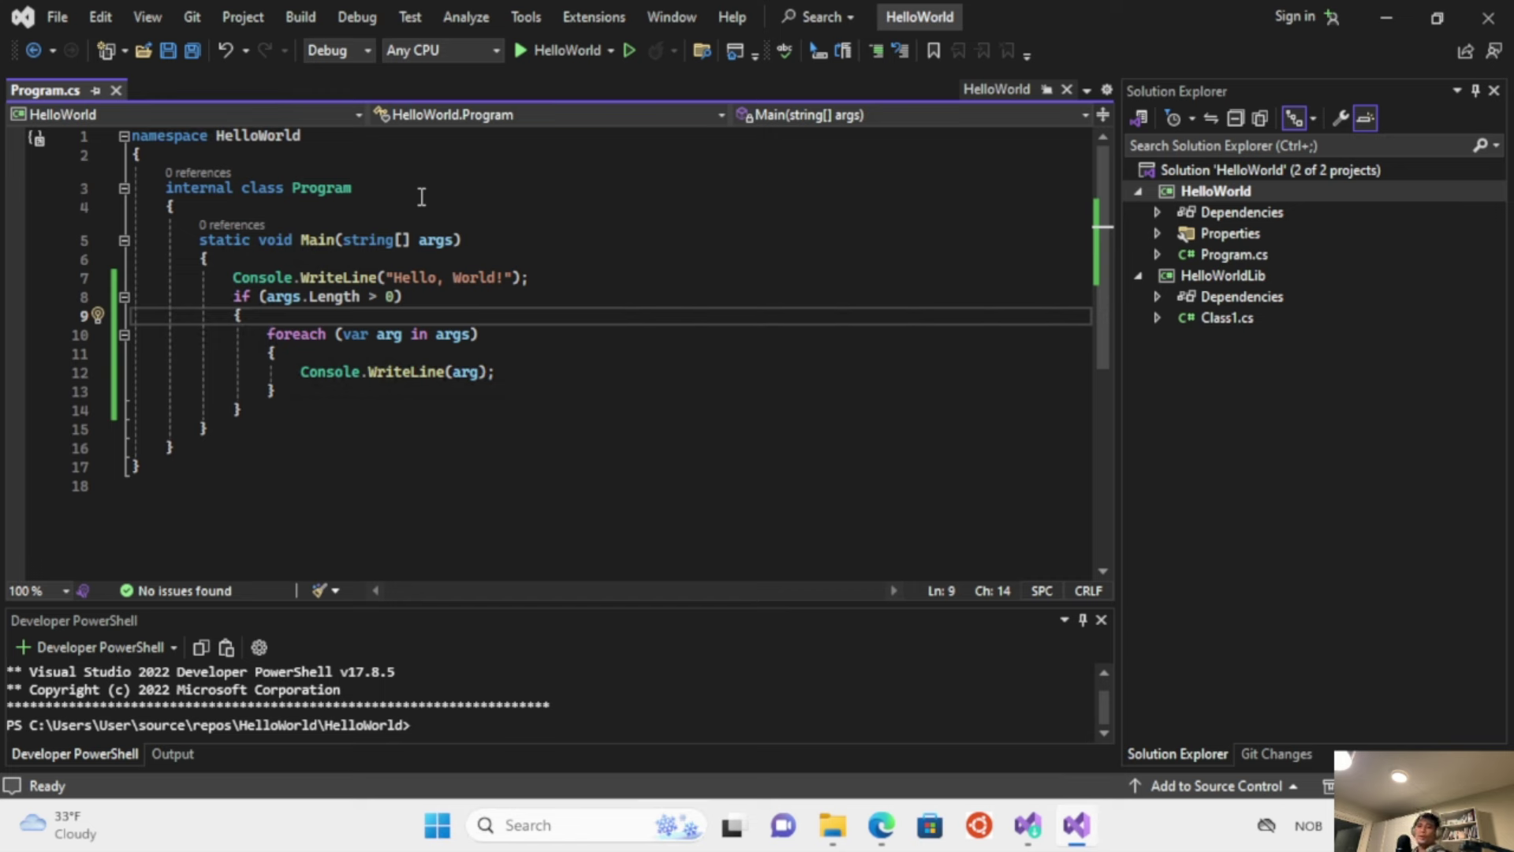
Rename the namespace in Program.cs to MyApp.HelloWorld.
{"action": "left_click", "coordinate": [207, 141]}
{"action": "double_click", "coordinate": [288, 140]}
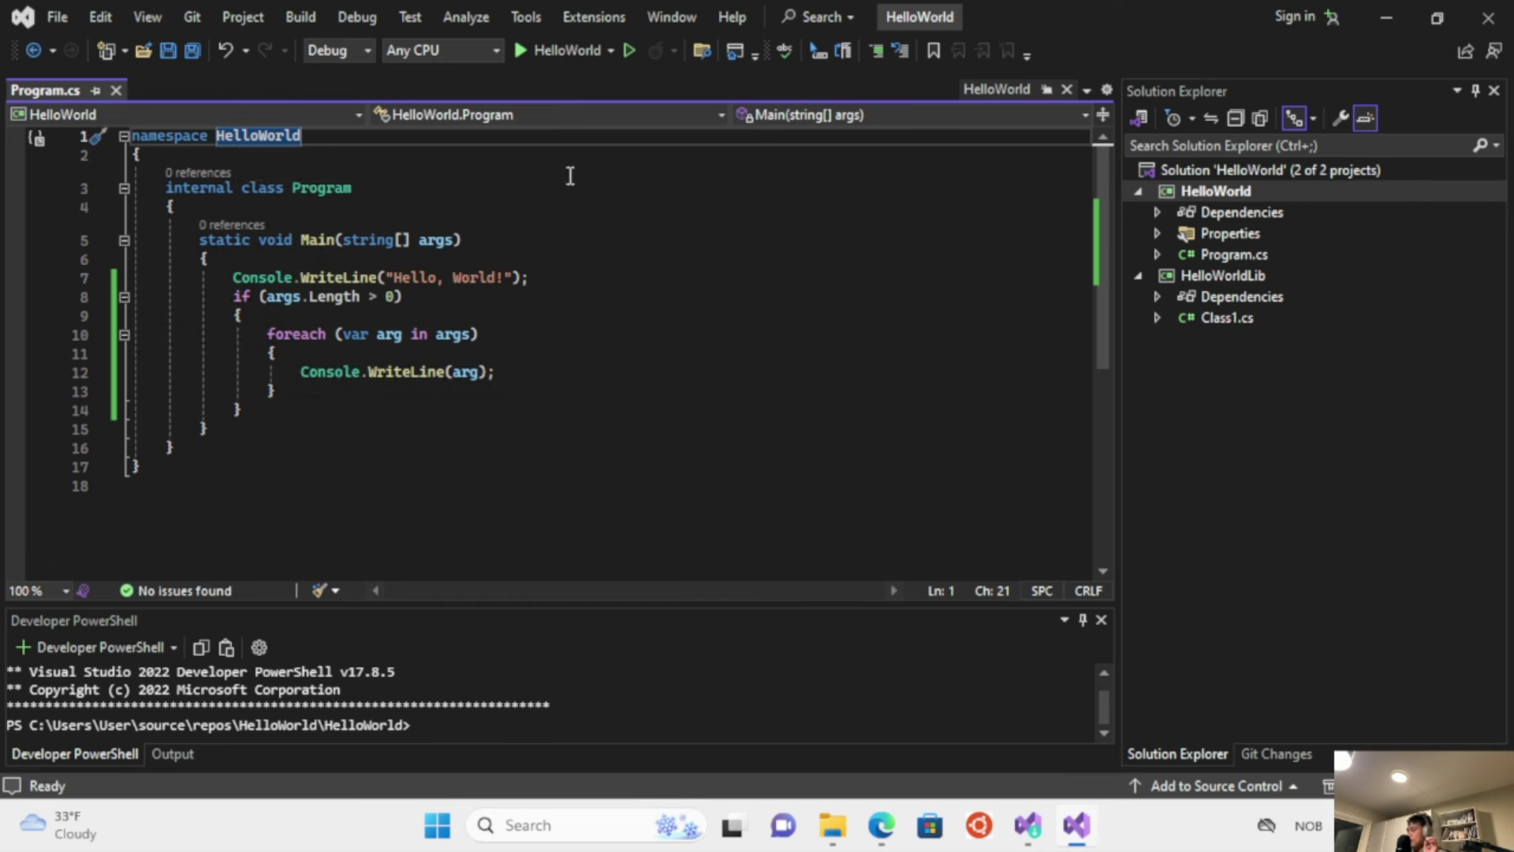
{"action": "key", "text": "Left"}
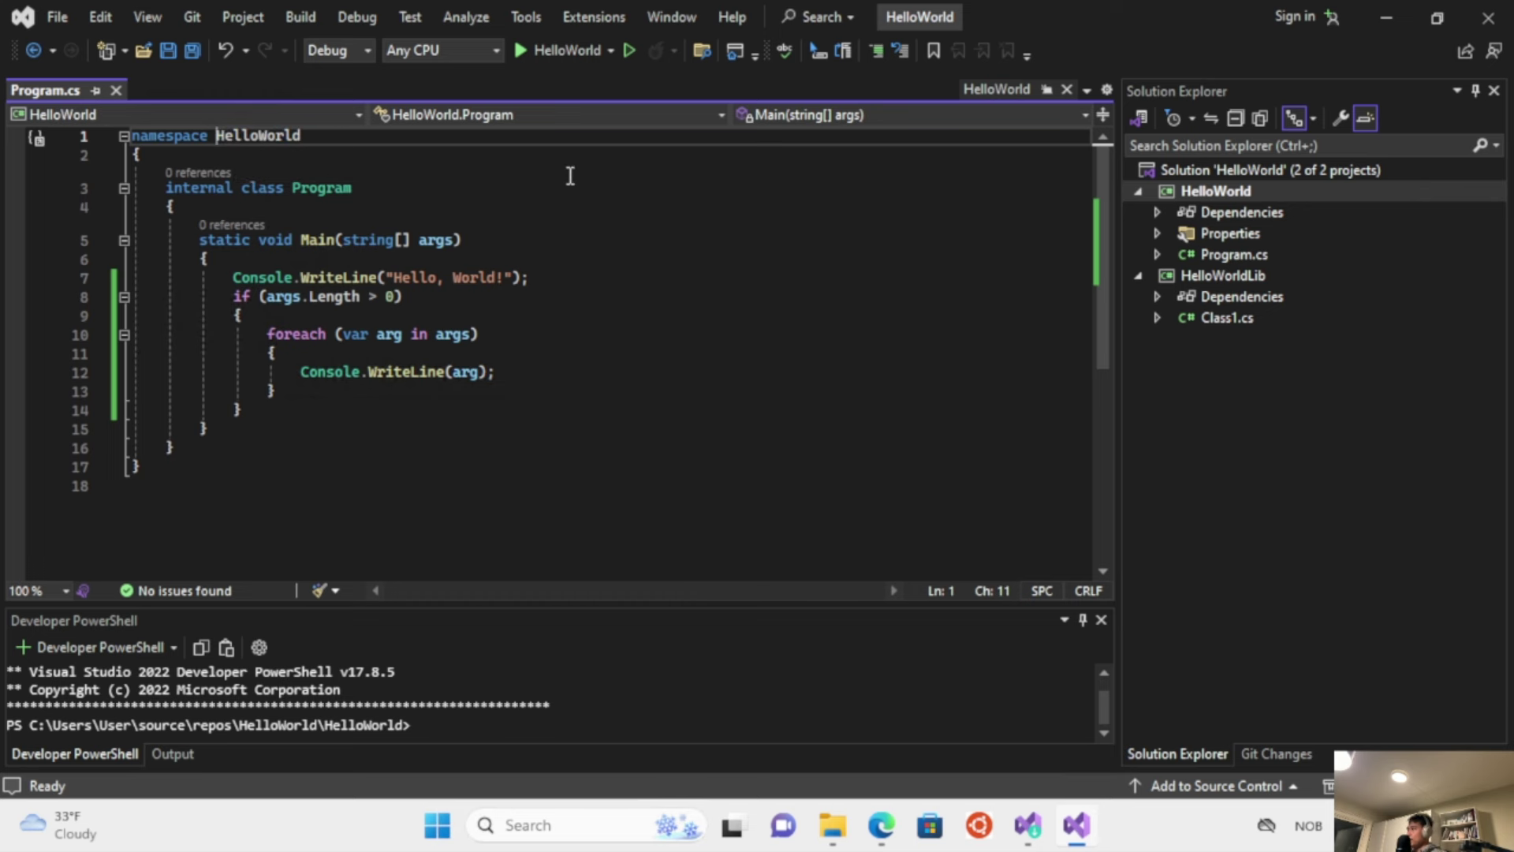
{"action": "type", "text": "MyApp."}
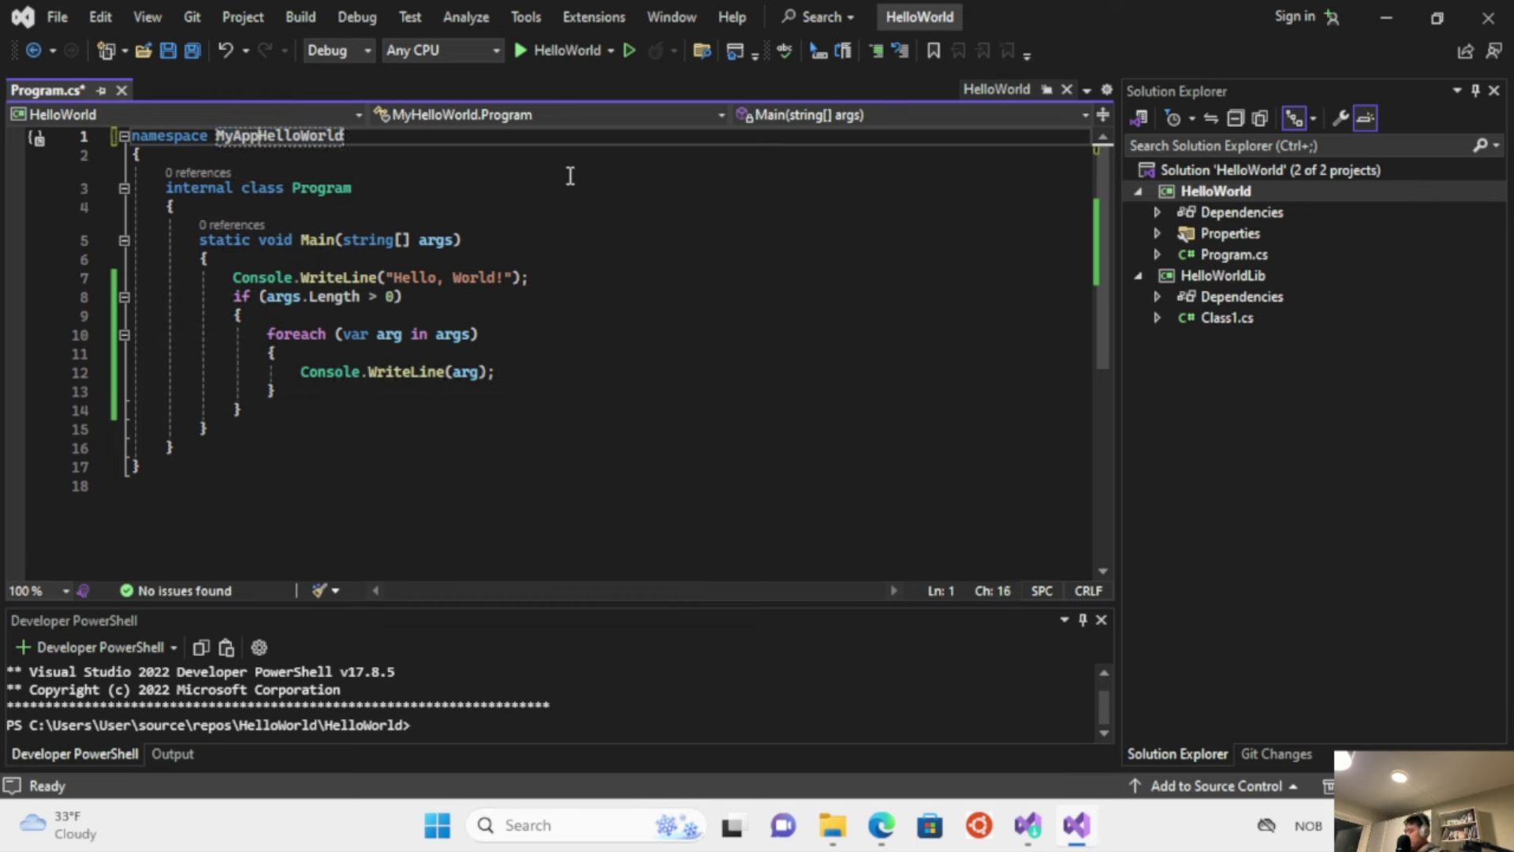
{"action": "left_click", "coordinate": [457, 187]}
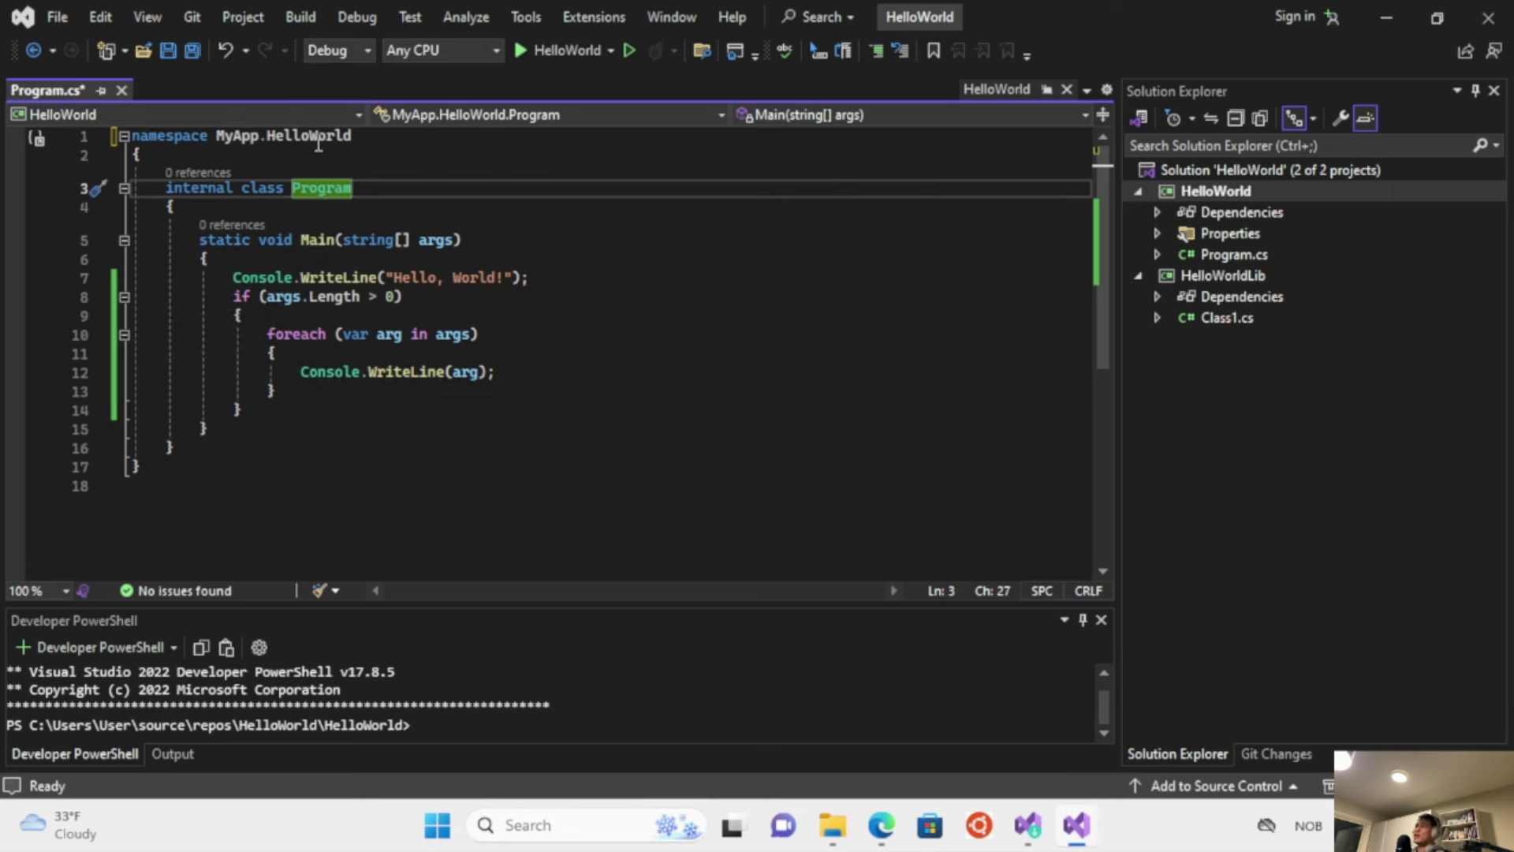
Try removing the internal access modifier from the Program class declaration.
{"action": "left_click", "coordinate": [466, 207]}
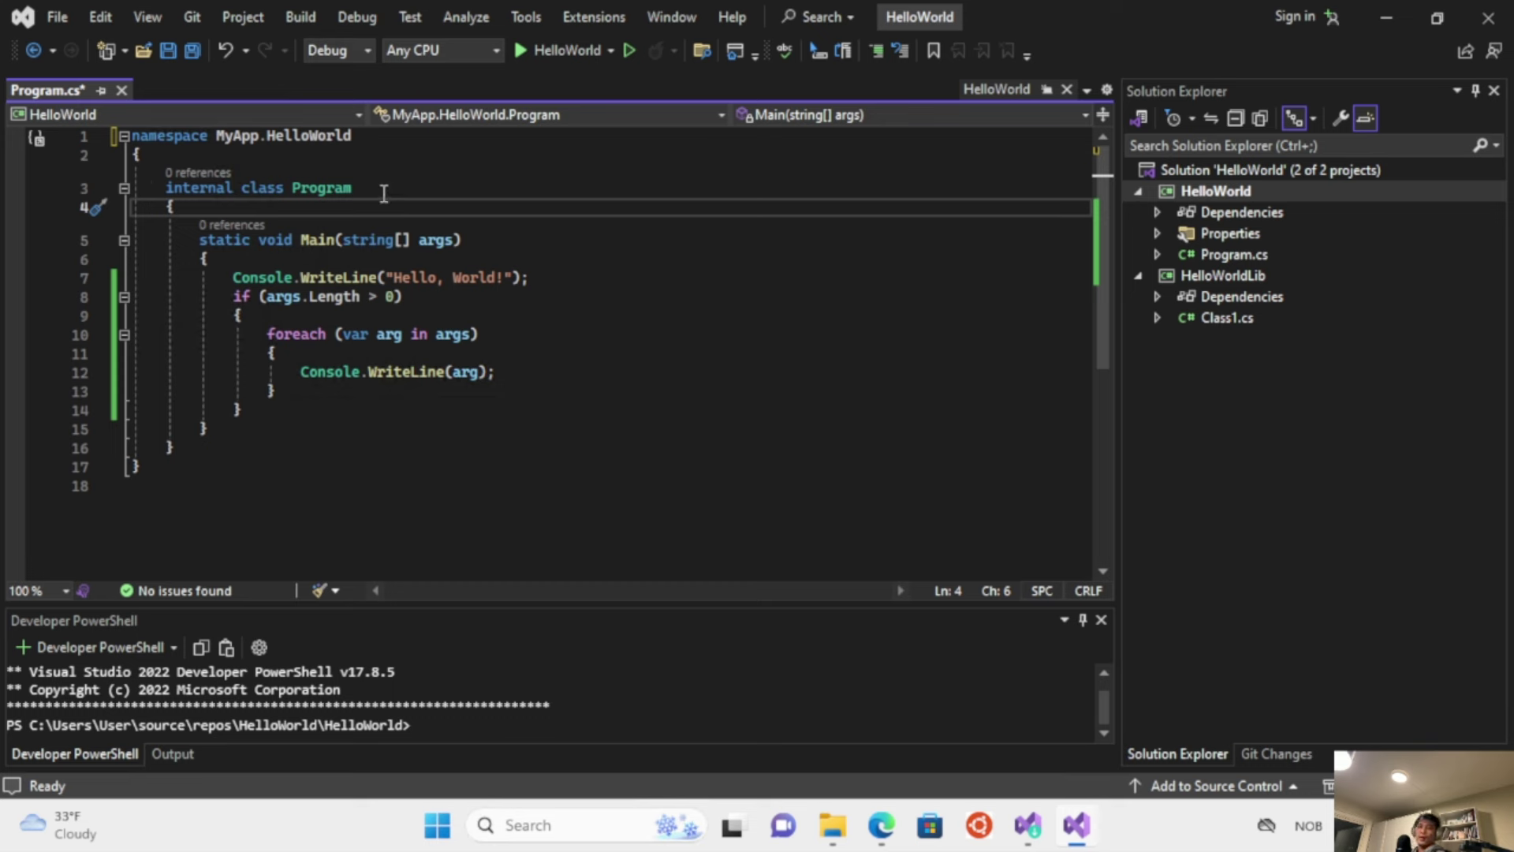
{"action": "double_click", "coordinate": [209, 189]}
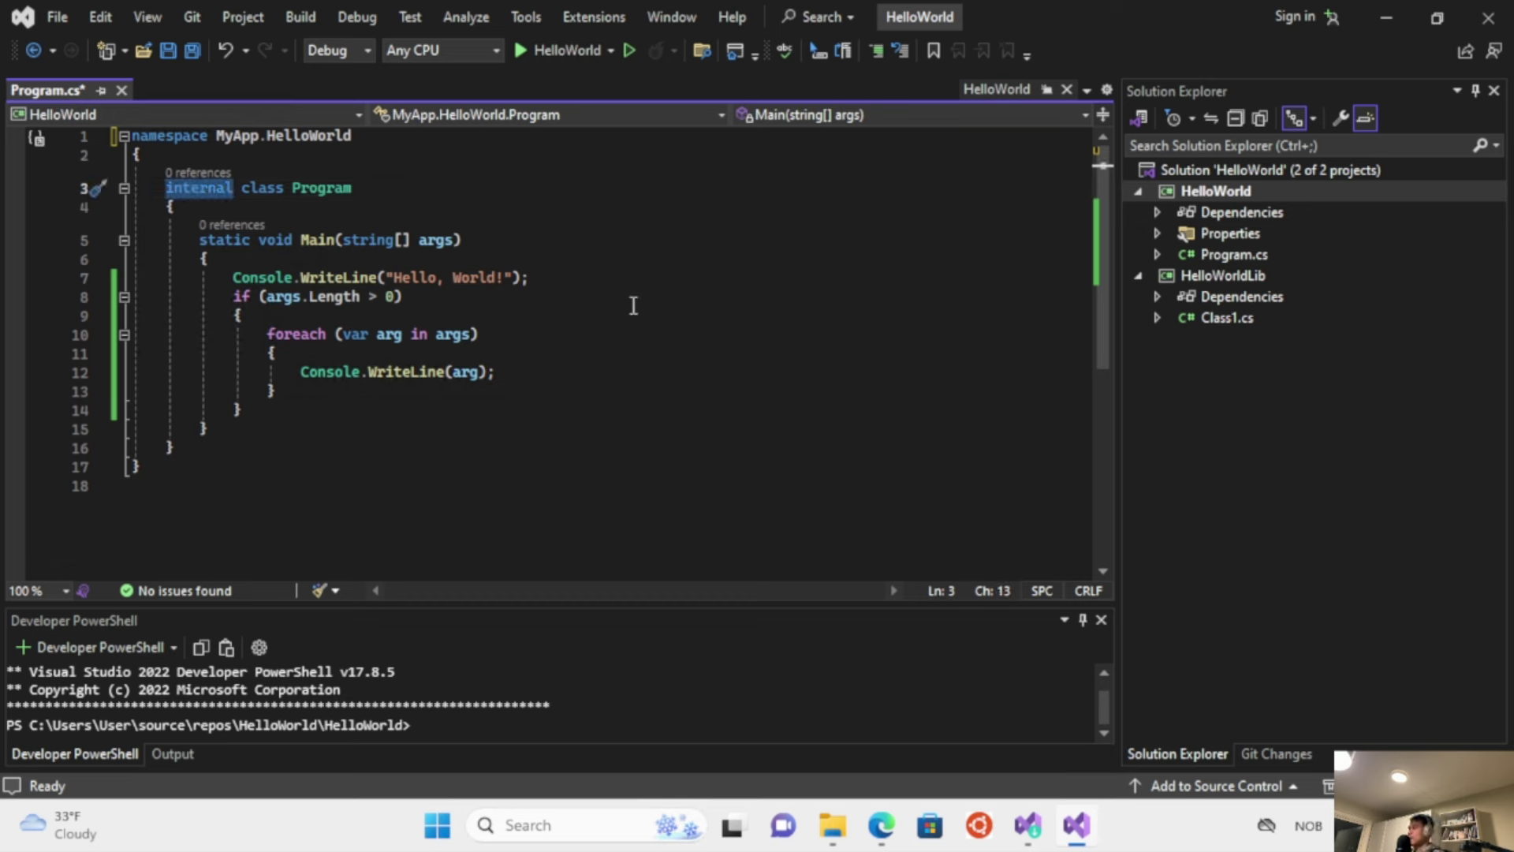
{"action": "key", "text": "Delete"}
{"action": "key", "text": "ctrl+z"}
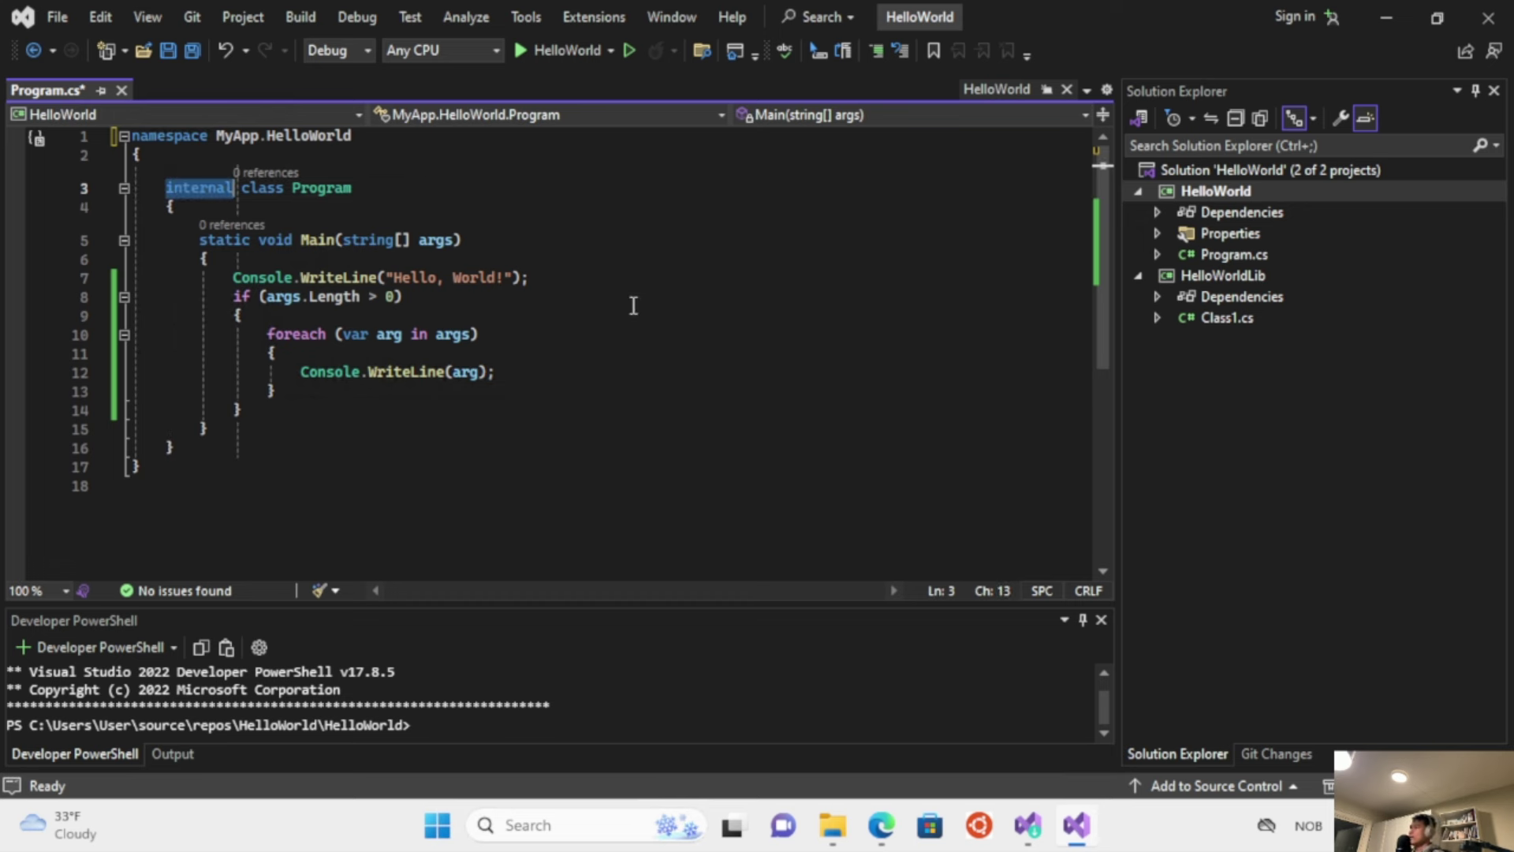